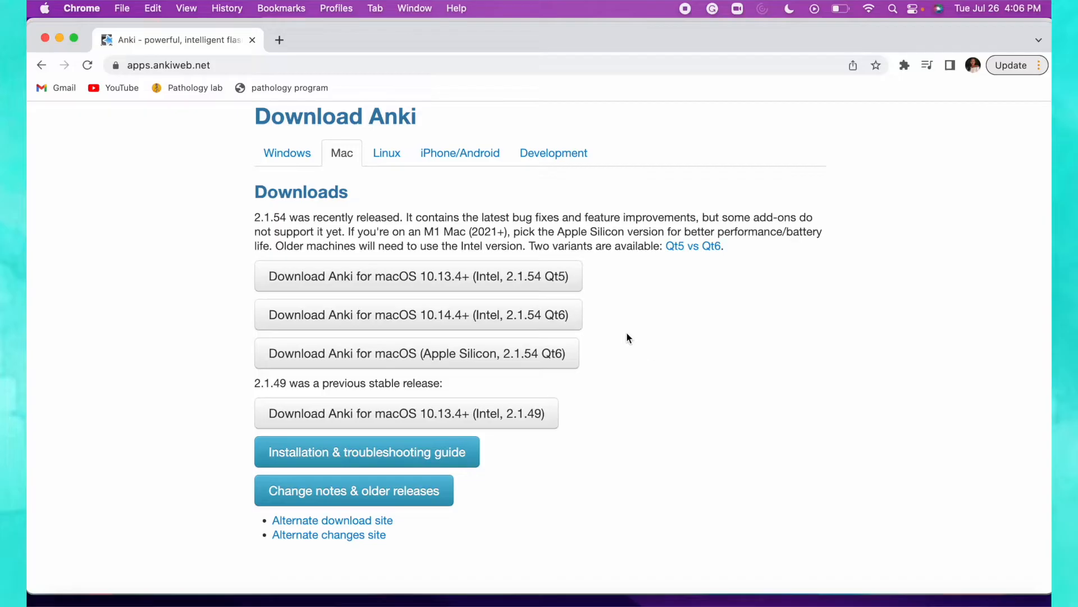
Minimize Chrome so the Anki deck list comes into view.
left_click(60, 38)
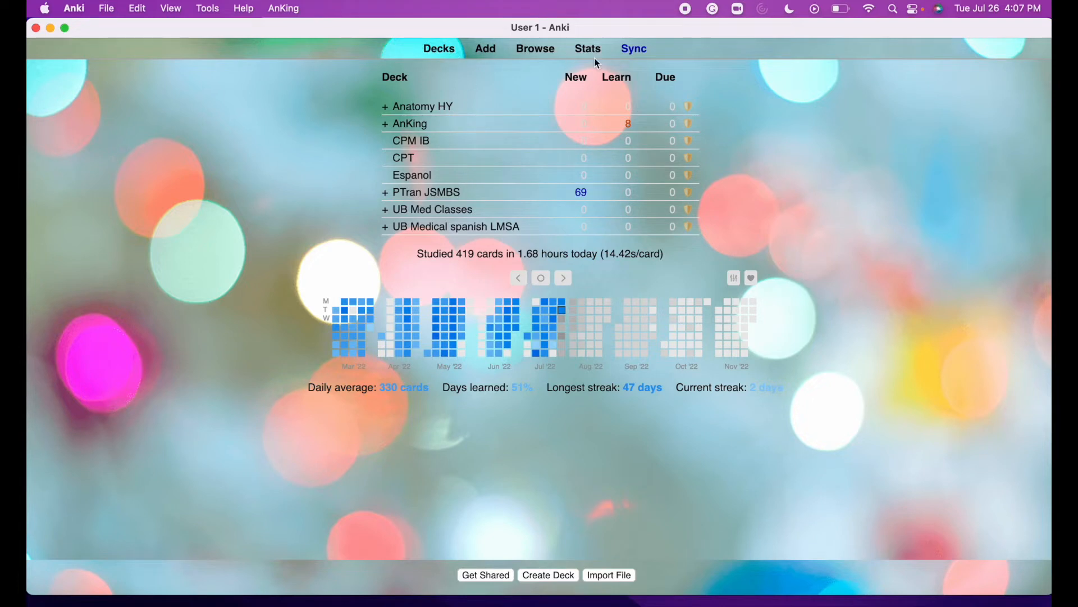
Return to the deck list and bring up the Add note window.
left_click(444, 50)
left_click(493, 55)
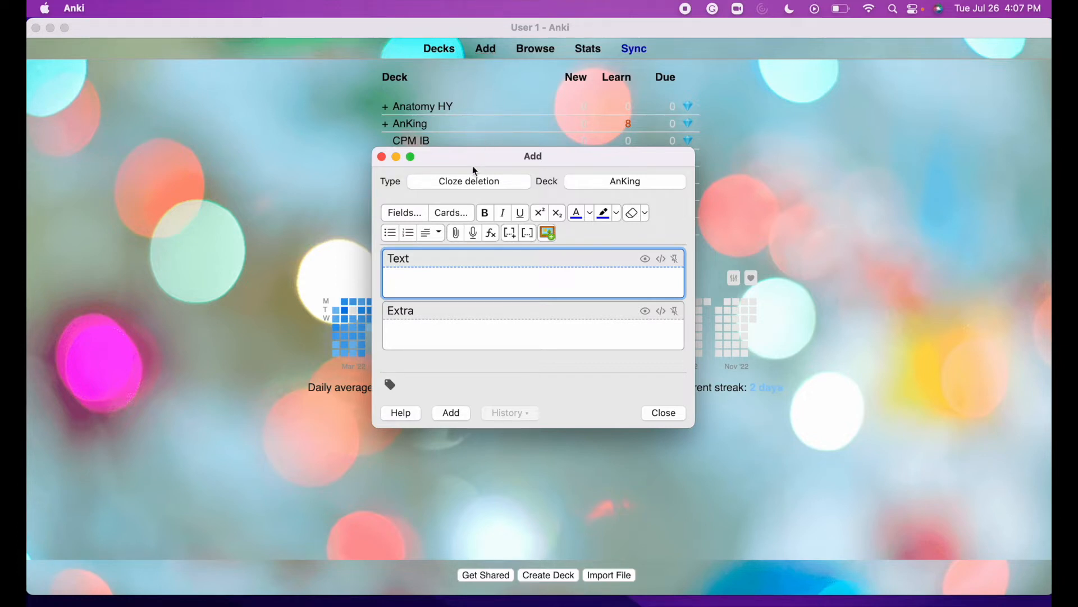
Switch to the Basic note type and enter 'Have you subscribed to Stay Ambitious?' / 'Yes'.
left_click(469, 182)
scroll(472, 270, "up", 10)
scroll(443, 277, "down", 10)
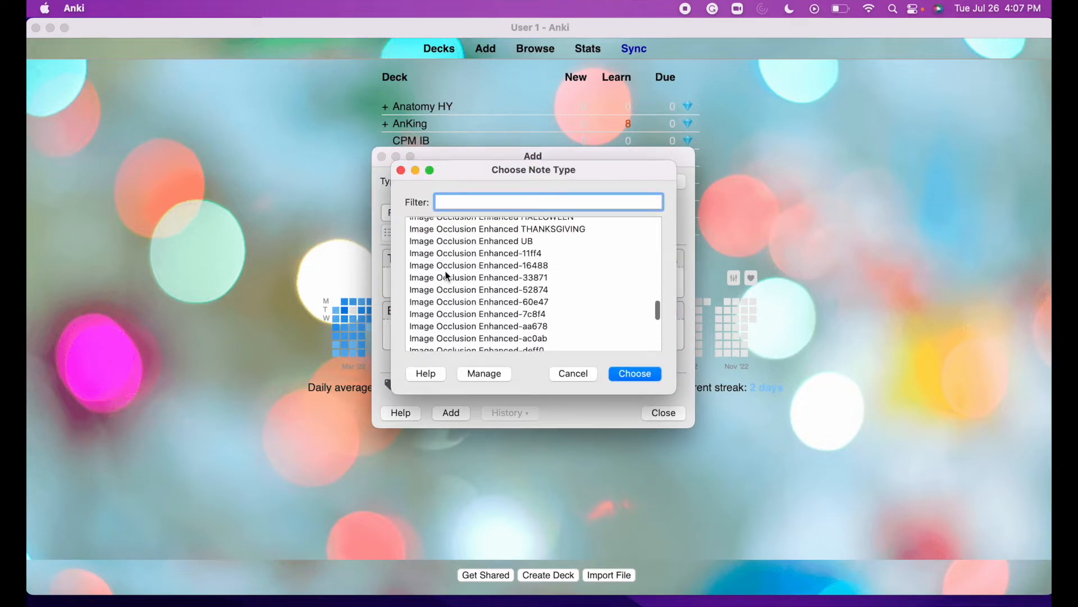
scroll(448, 277, "up", 10)
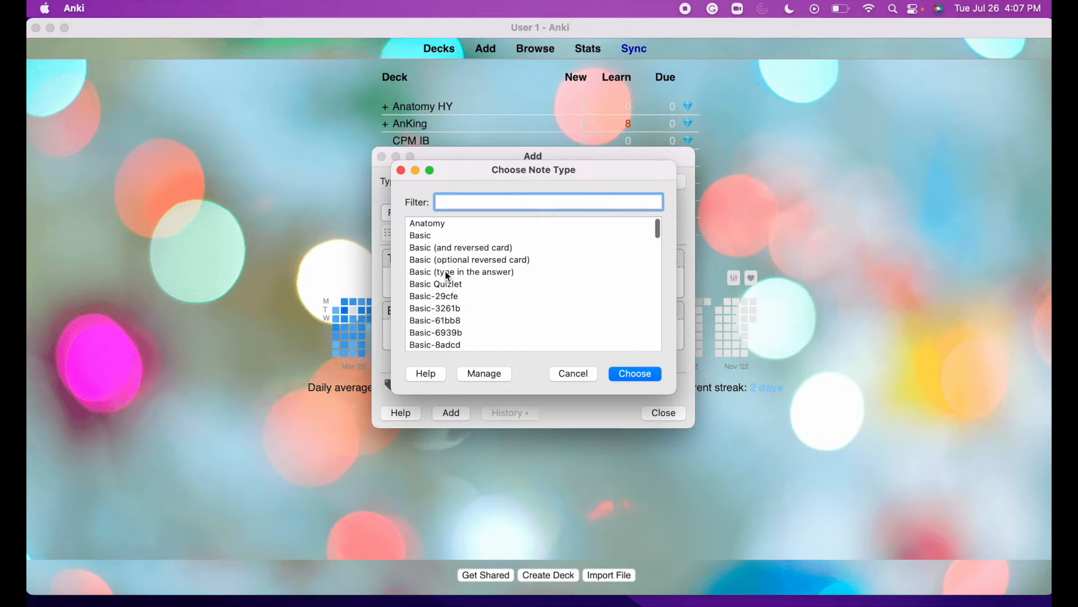
left_click(438, 236)
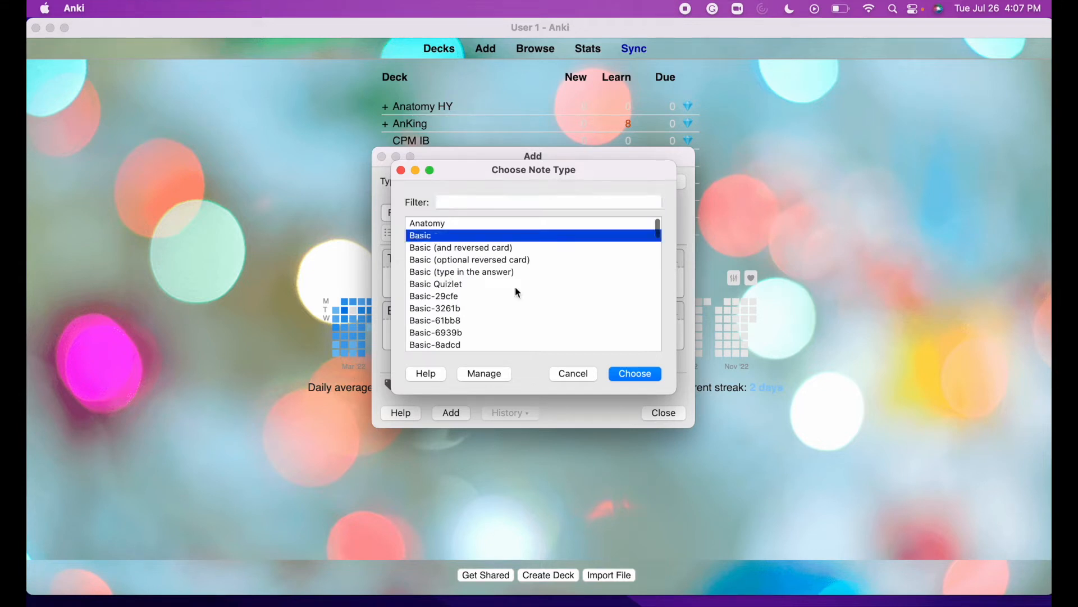
left_click(627, 373)
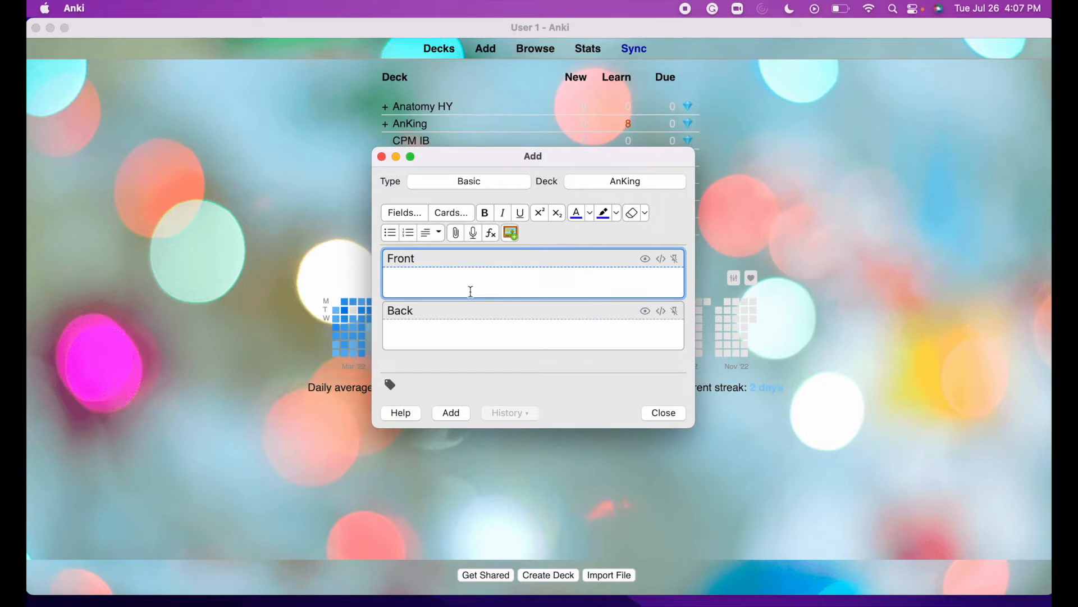
type("Have you subscribed to Stay Ambitious?")
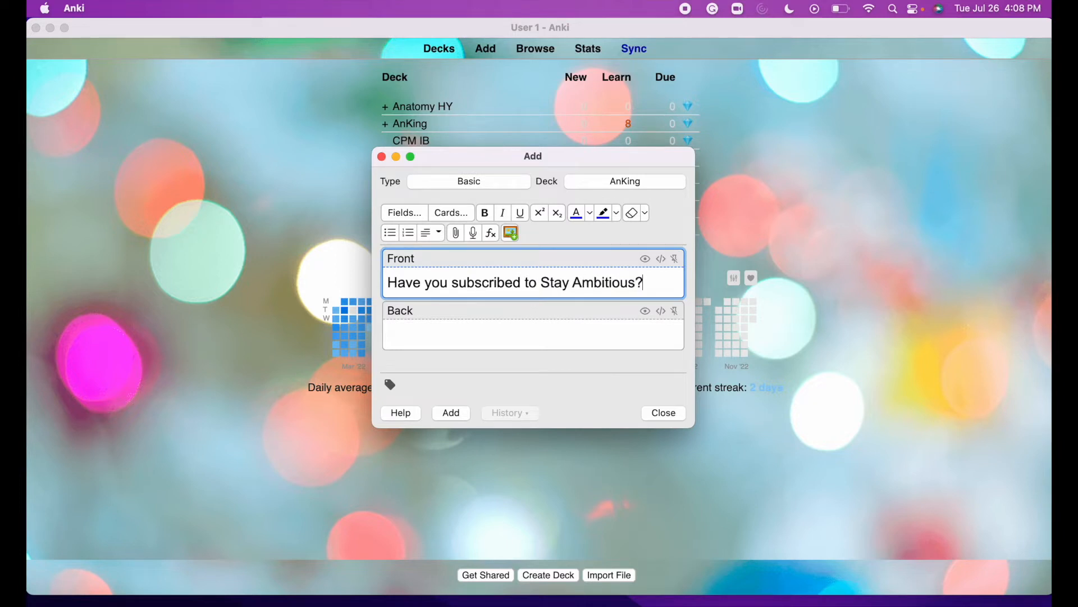
left_click(396, 338)
type("Yes")
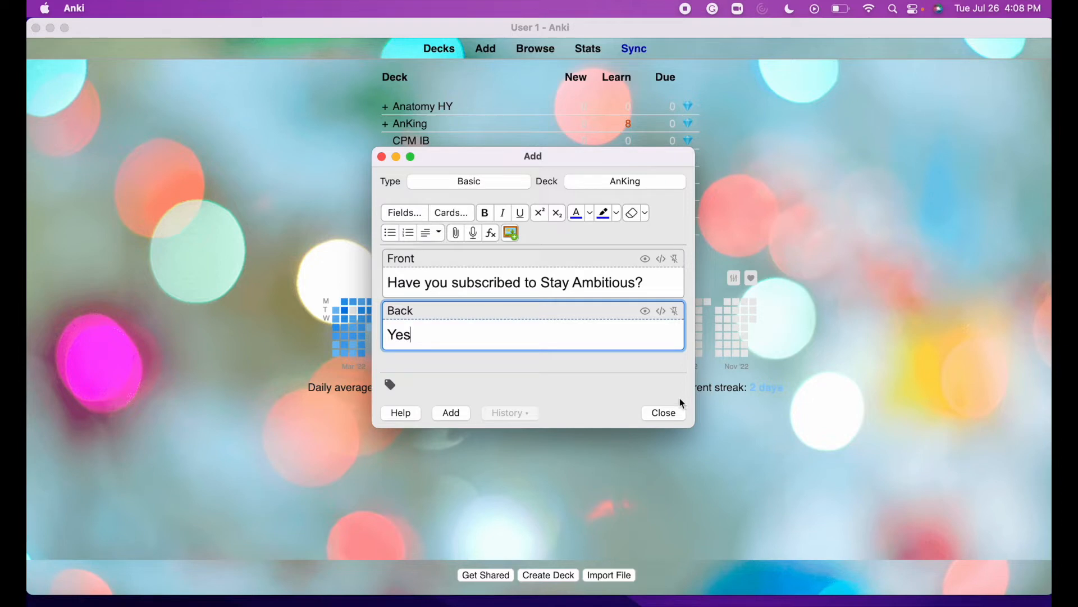
Create a new deck named YT, add the card to it, and close the window.
left_click(635, 181)
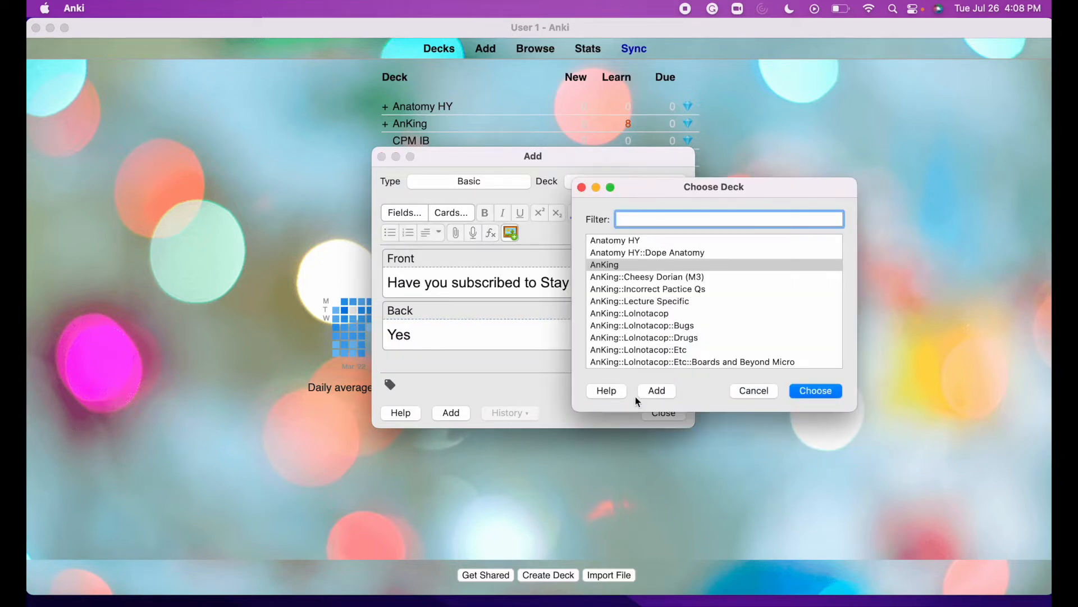
left_click(656, 390)
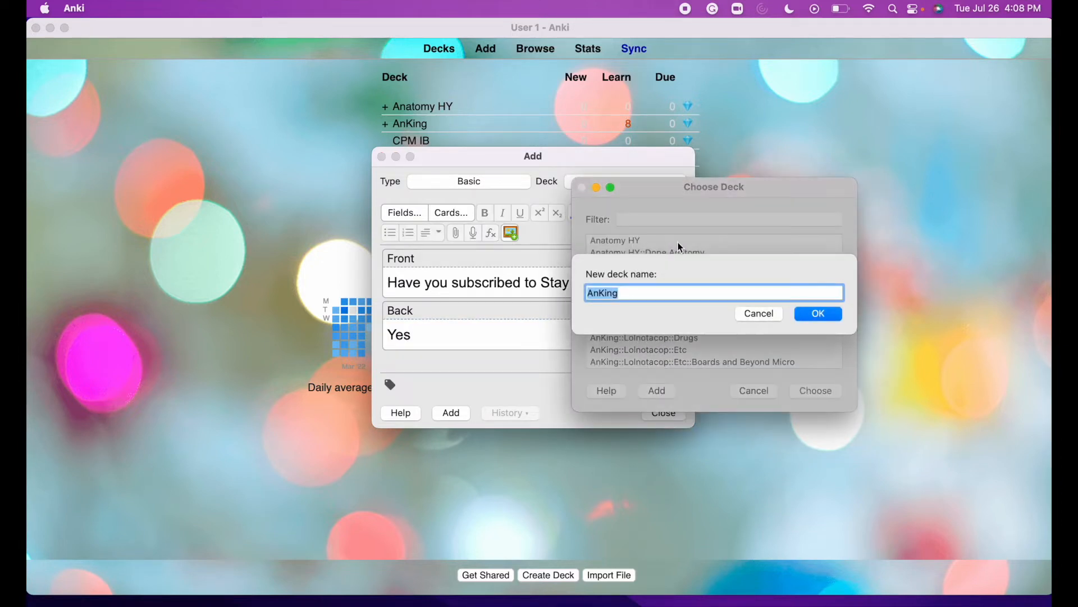
type("YT")
left_click(811, 315)
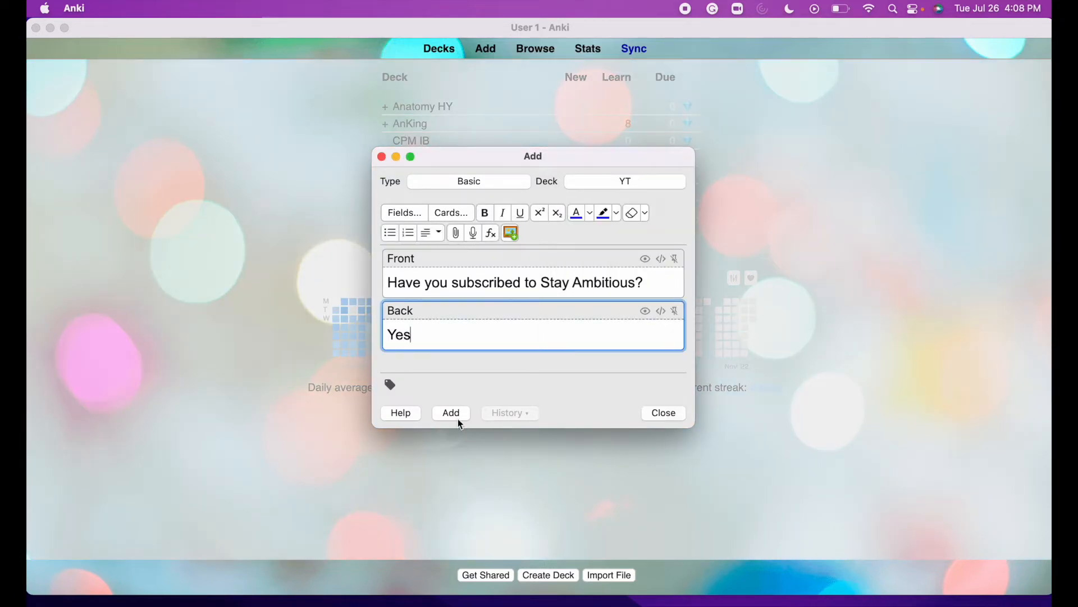
left_click(458, 419)
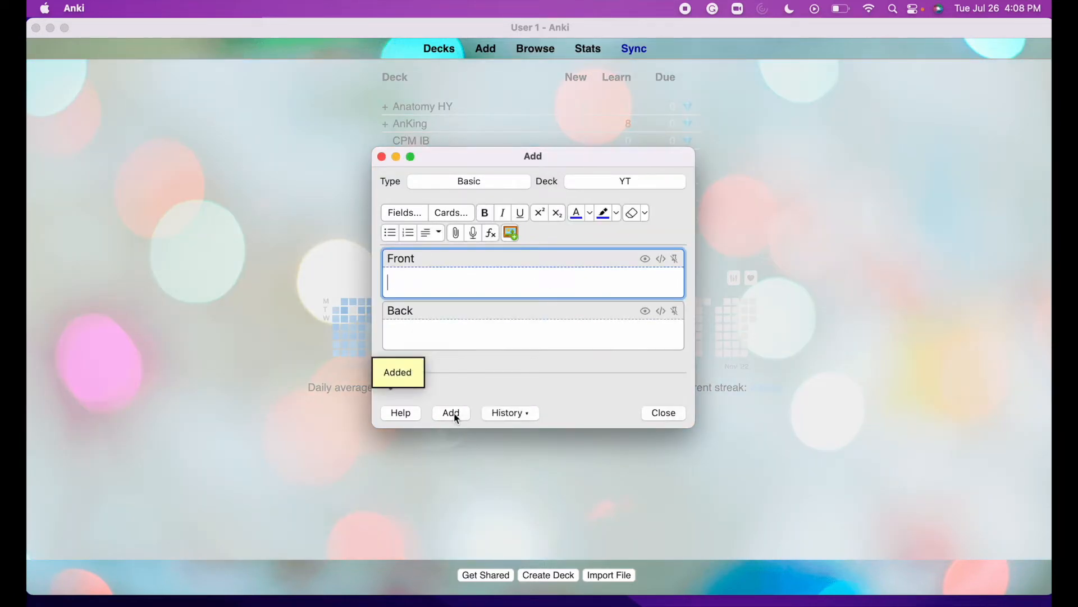
left_click(663, 413)
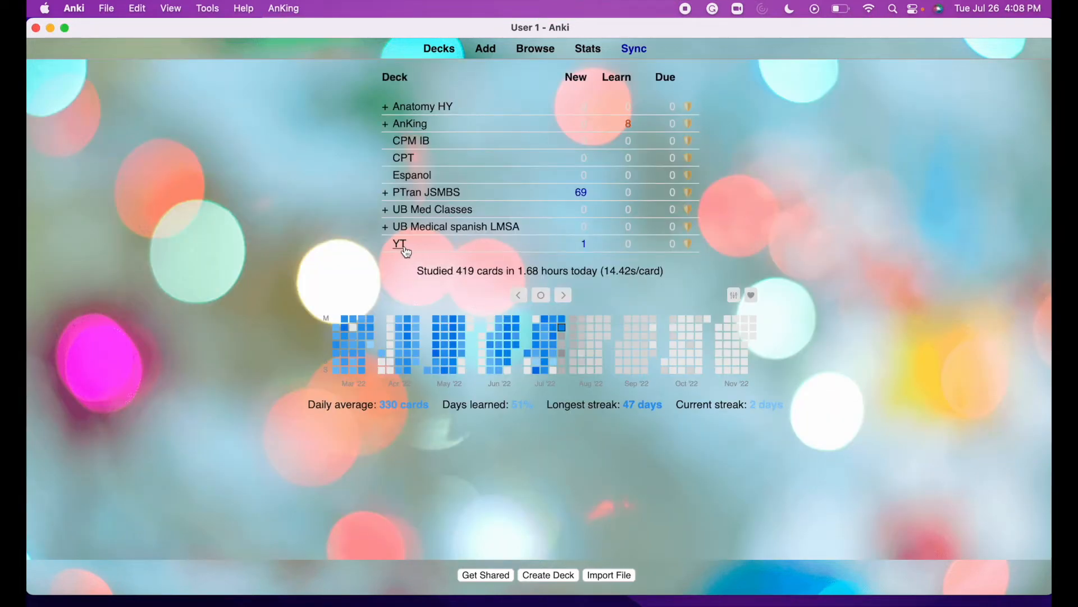
Review the single YT card, grade it Good, and return to the Add window.
left_click(402, 246)
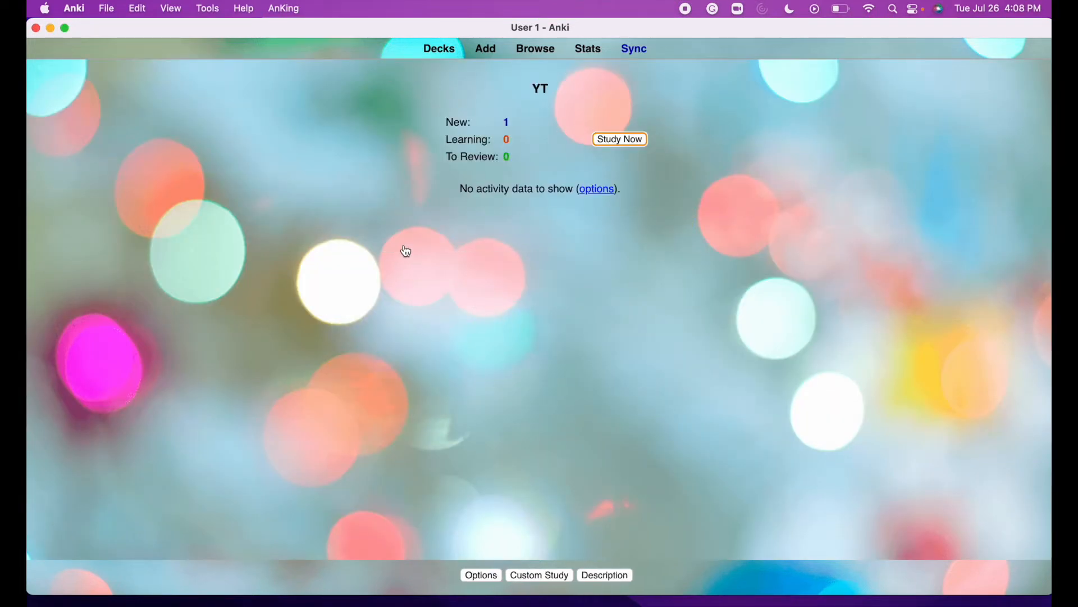
left_click(619, 141)
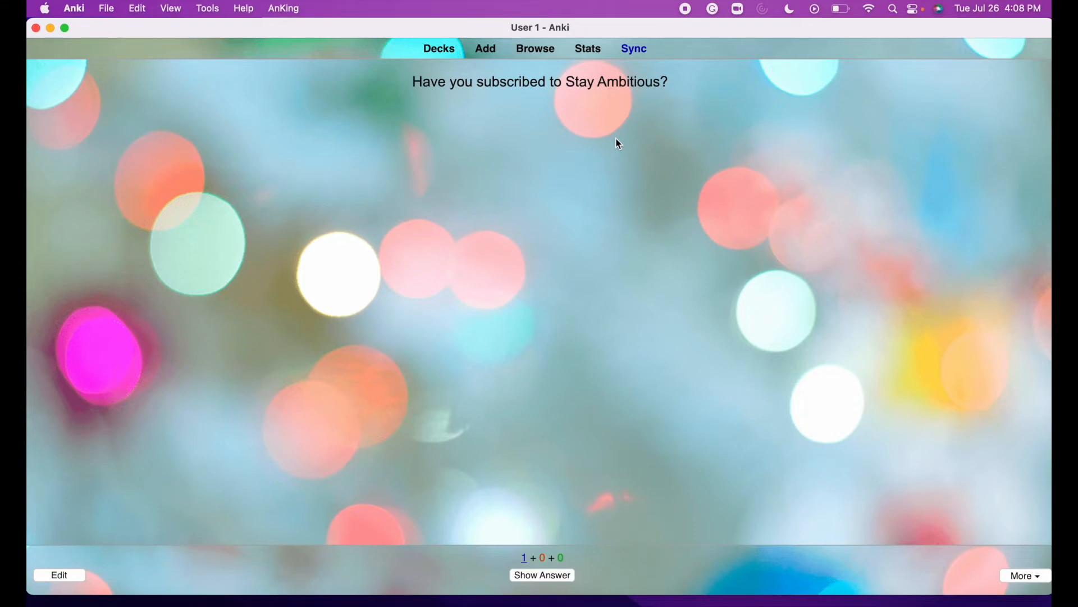
key("space")
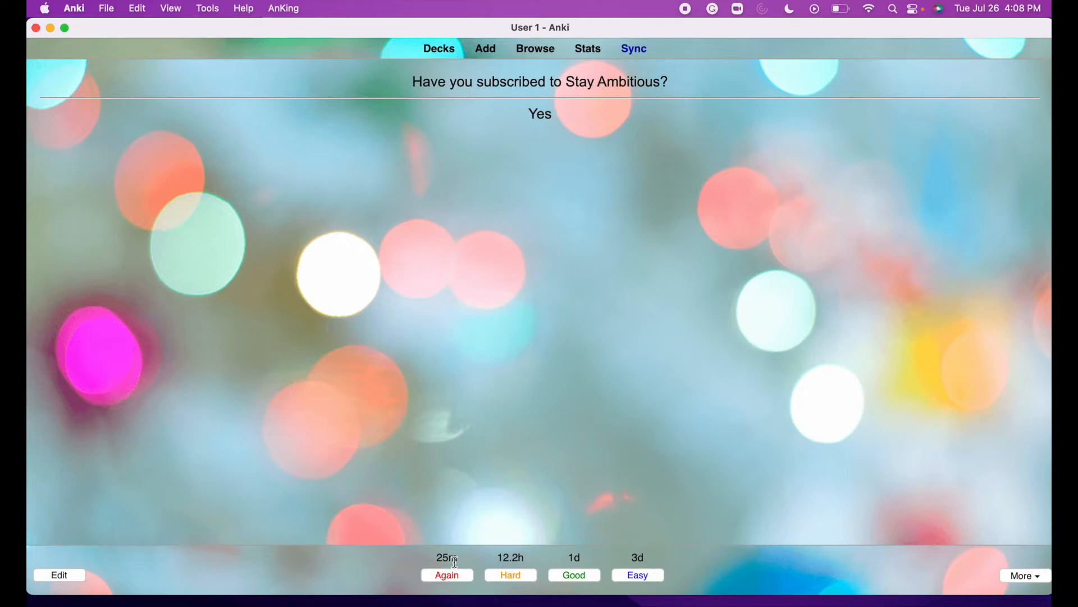
left_click(577, 575)
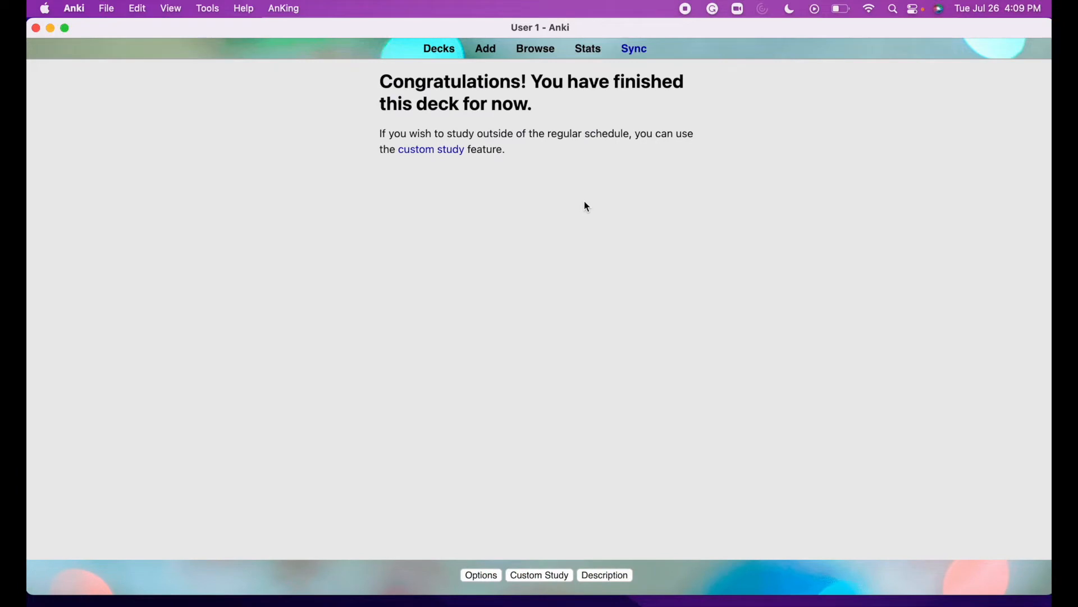
left_click(487, 50)
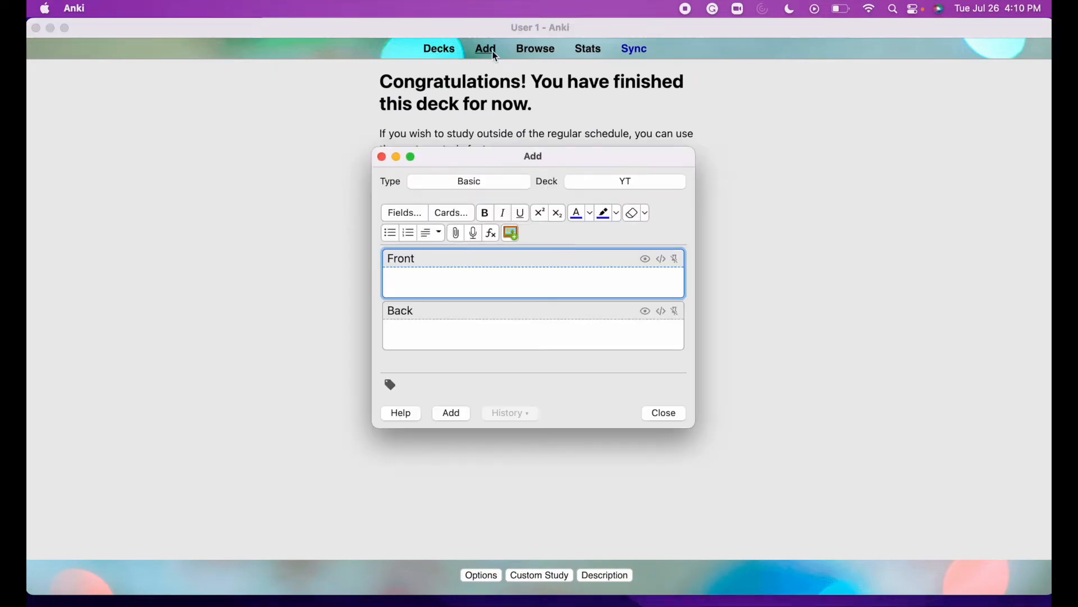
Switch the new note's type to Cloze deletion.
left_click(476, 181)
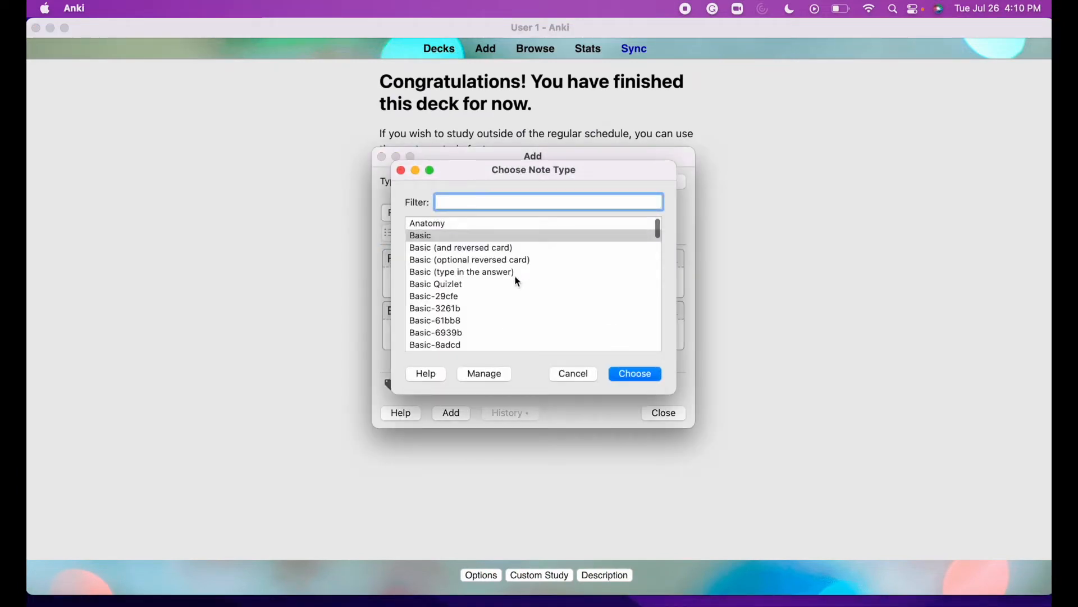
scroll(514, 276, "down", 10)
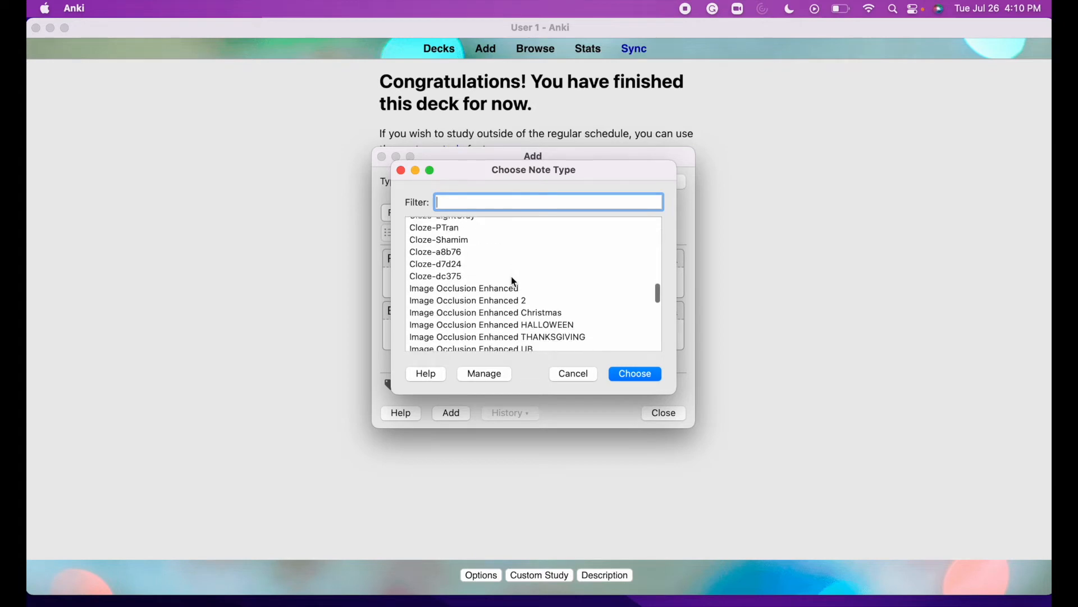
scroll(512, 278, "up", 5)
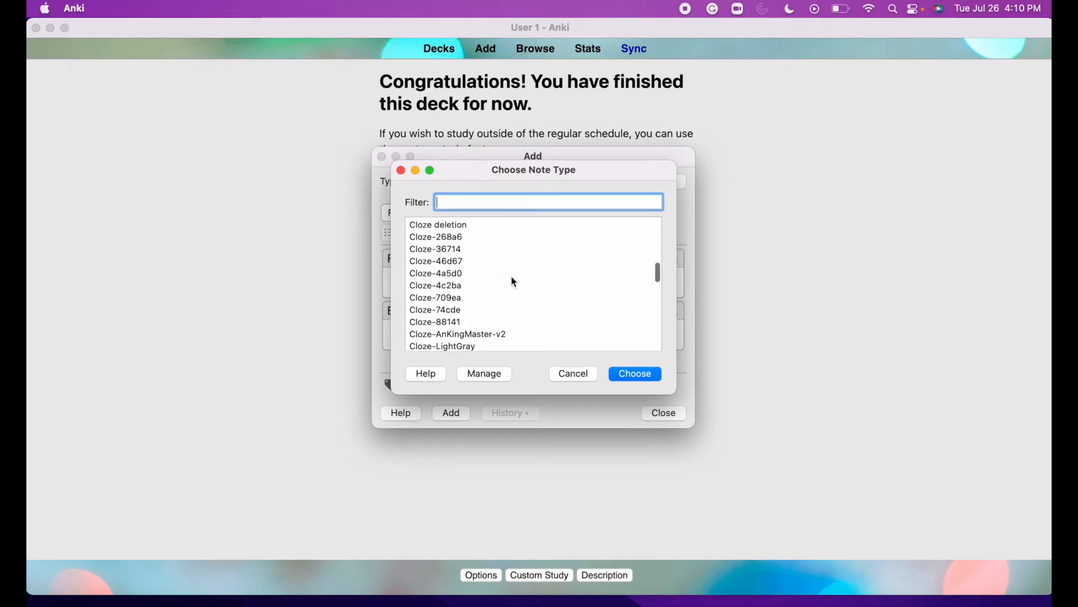
scroll(514, 280, "up", 3)
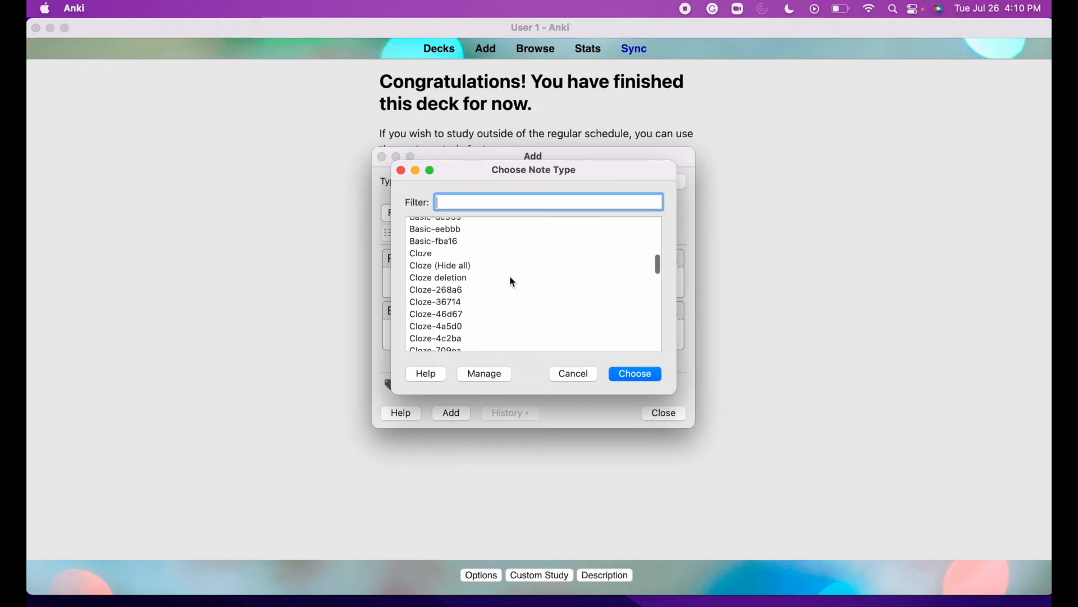
left_click(464, 279)
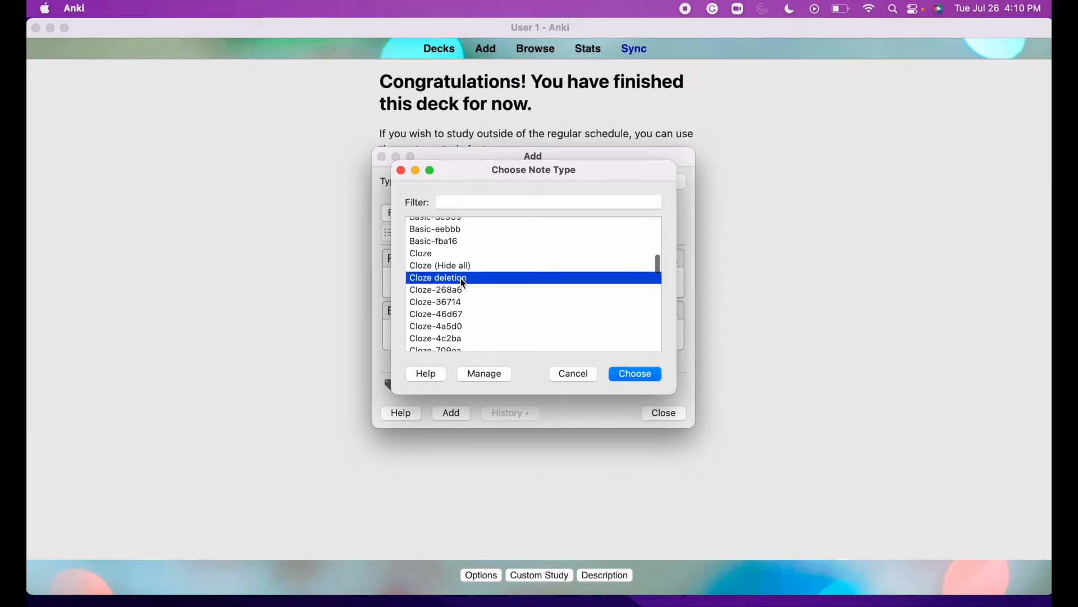
left_click(644, 377)
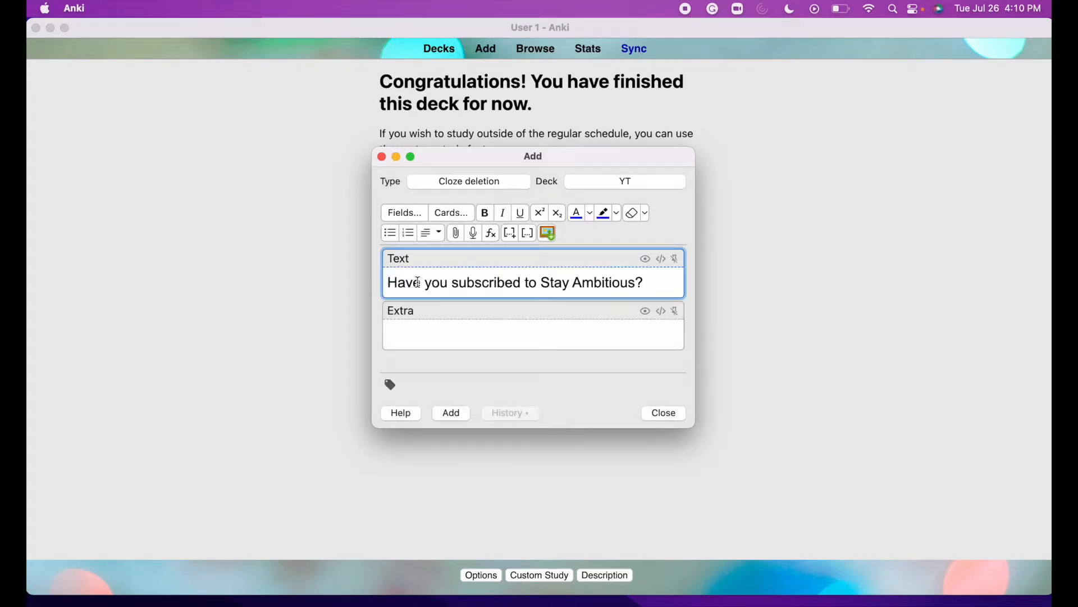
Save 'I have {{c1::subscribed}} to {{c2::Stay Ambitious}}.' as a cloze note in YT.
left_click_drag(421, 283, 365, 282)
type("I have you subscribed to Stay Ambitious?")
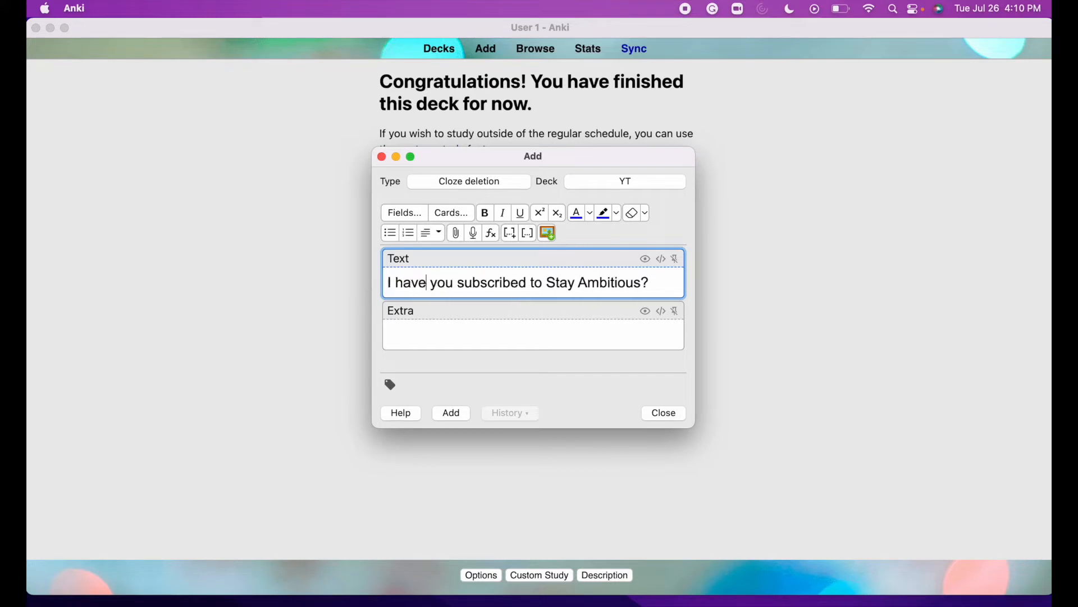
double_click(449, 282)
key("BackSpace")
type("{{c1::")
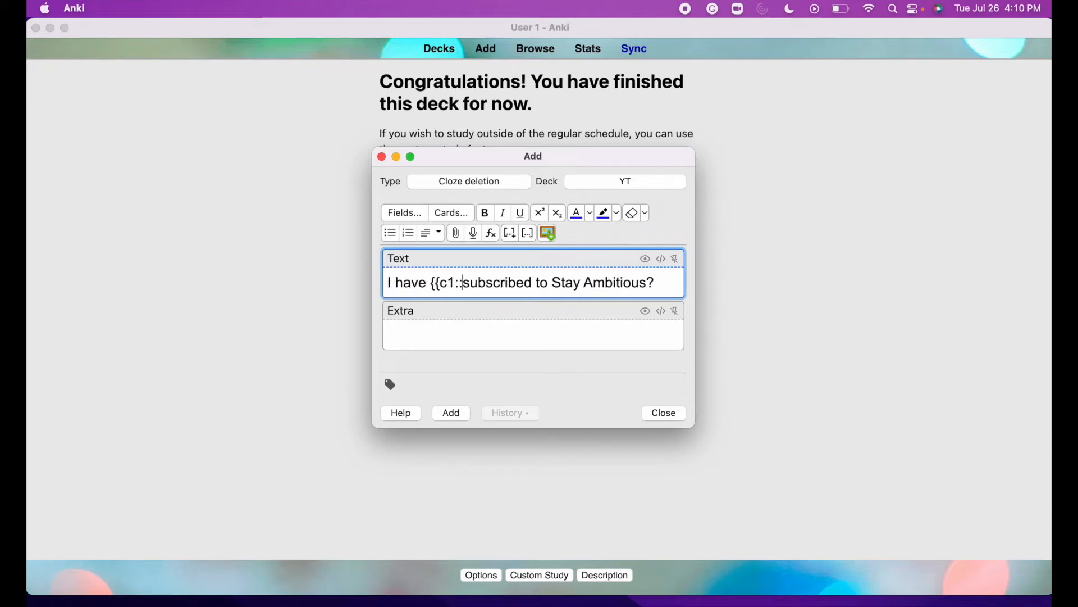
left_click(533, 282)
type("}}")
left_click(562, 282)
type("{{")
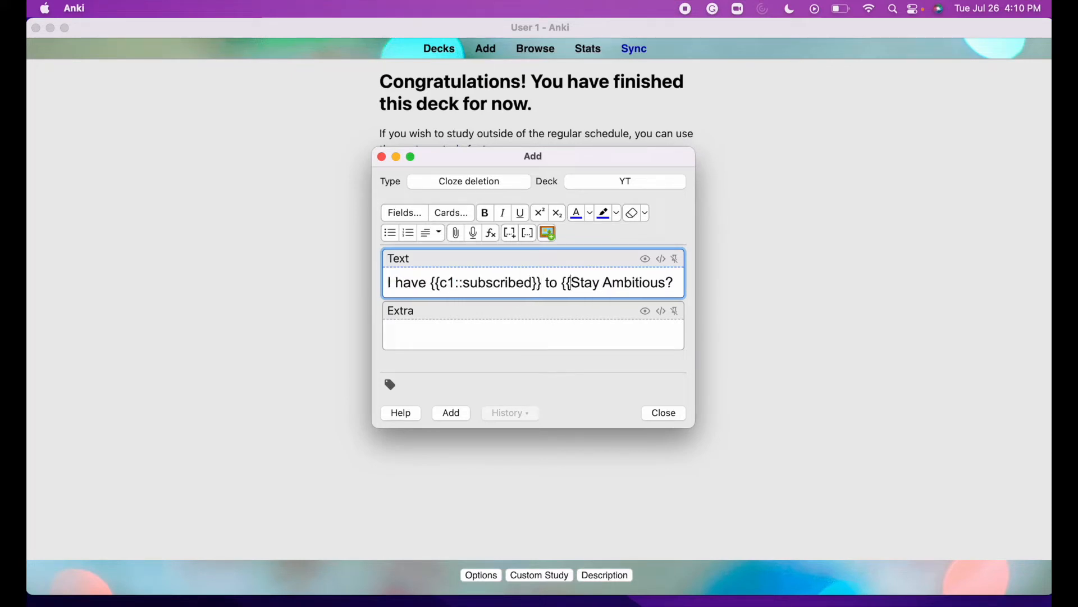
type("c2::")
left_click(515, 305)
key("BackSpace")
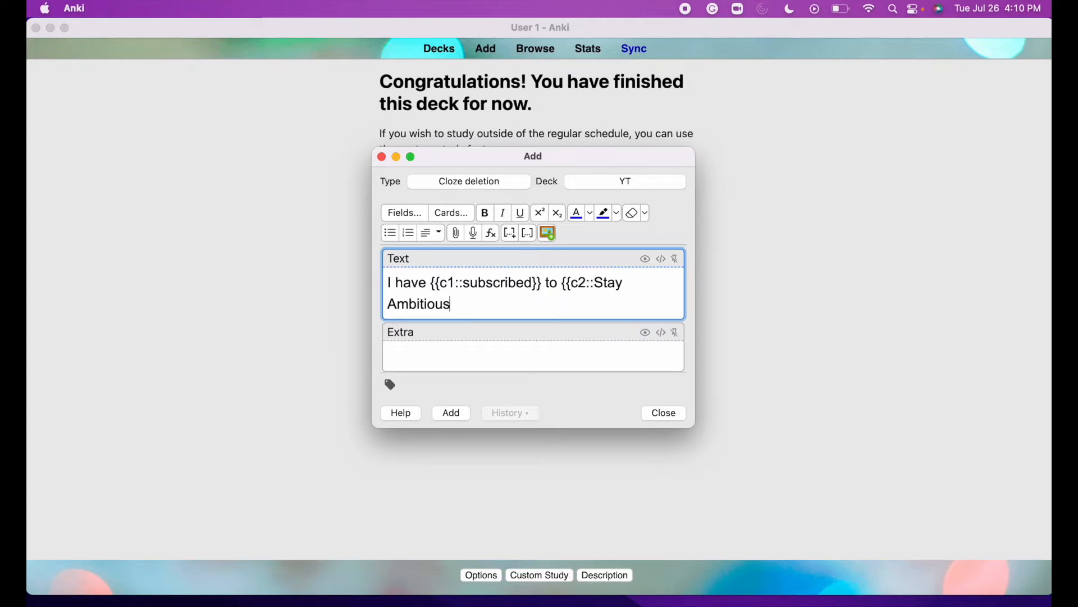
type("}}.")
left_click(449, 356)
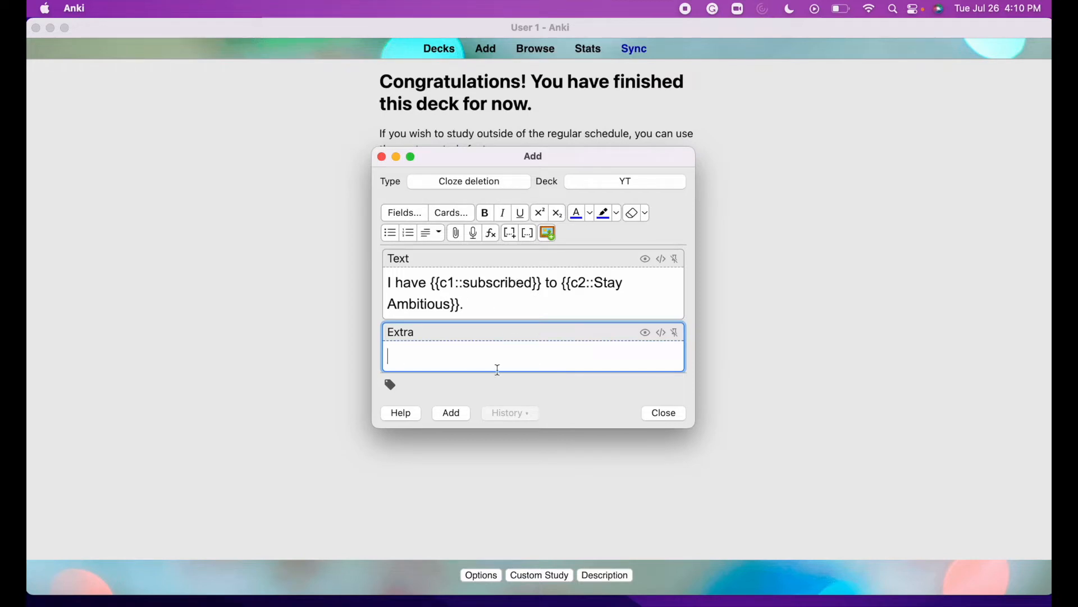
left_click(456, 413)
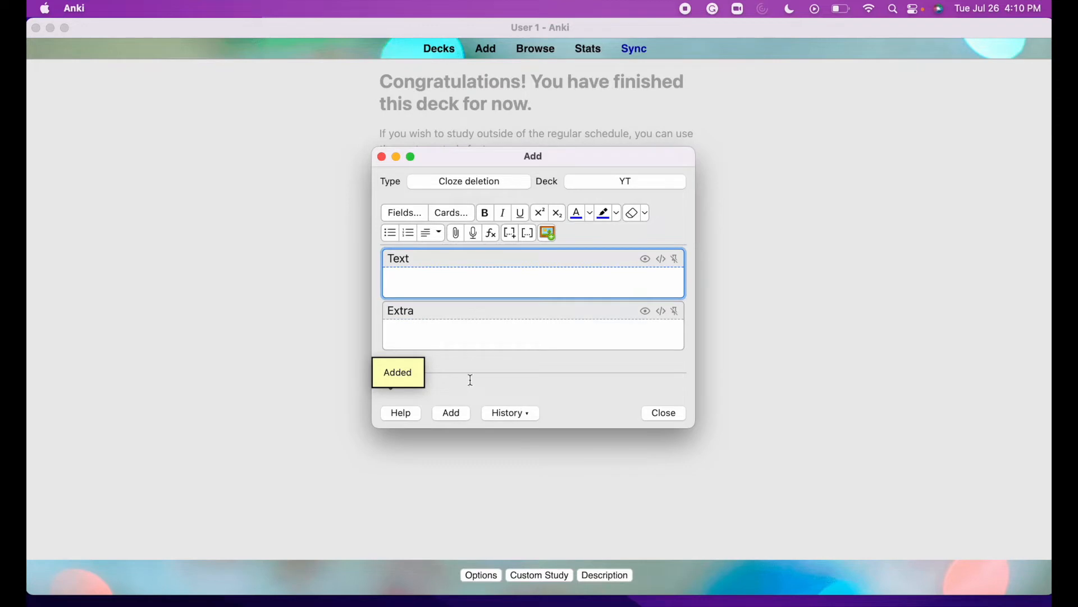
left_click(662, 415)
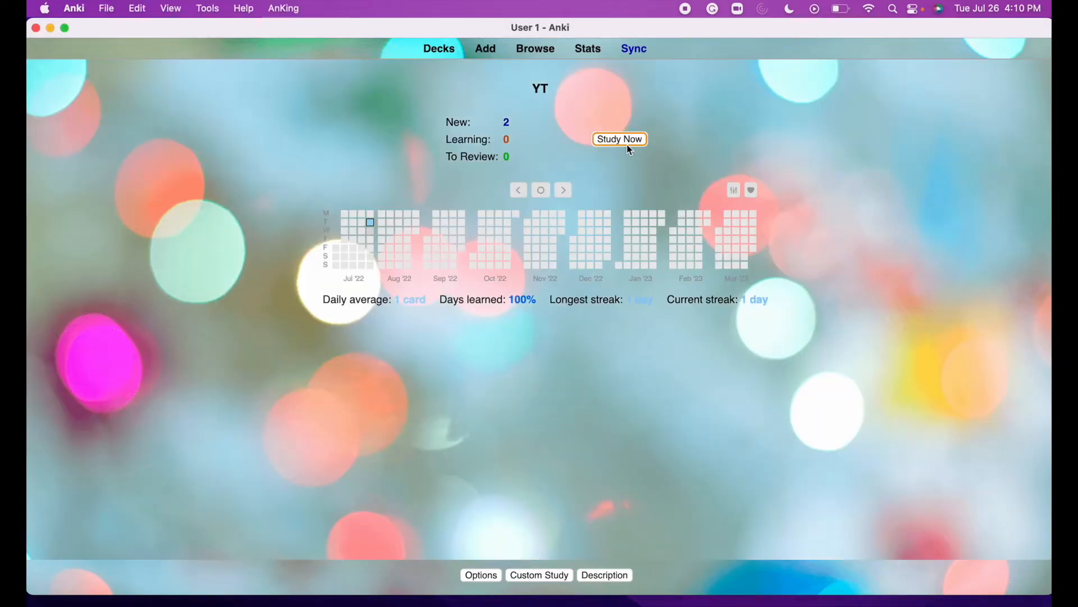
Study the remaining YT cards until the deck is finished.
left_click(627, 144)
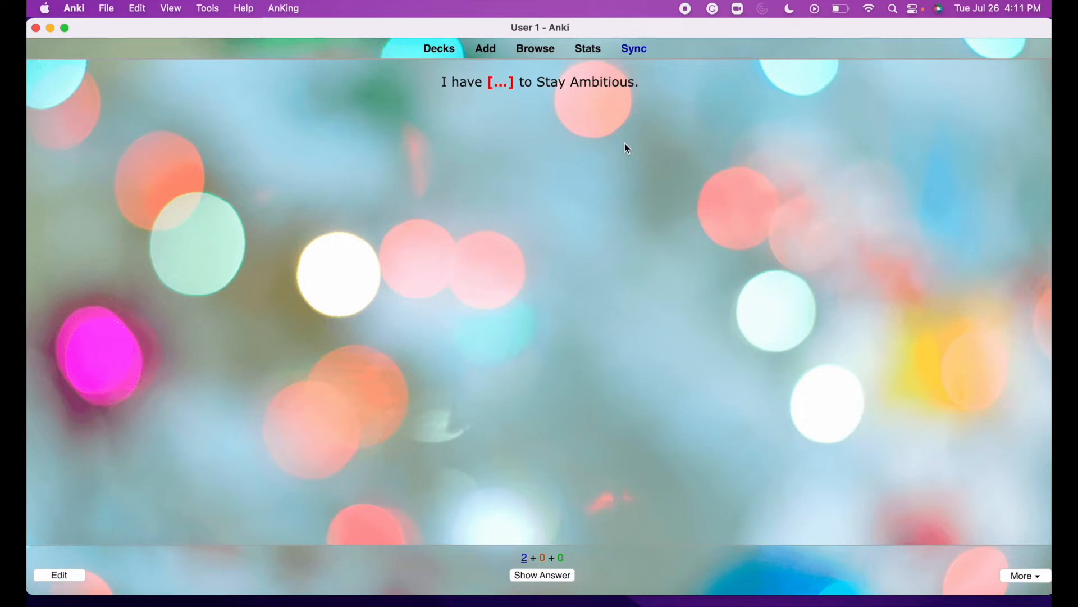
key("space")
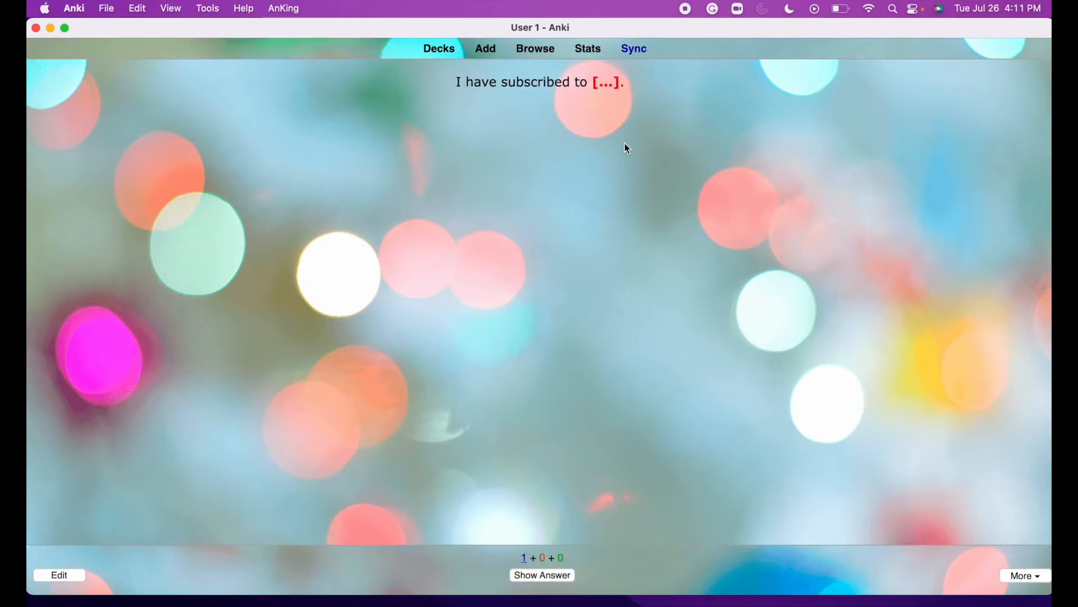
key("space")
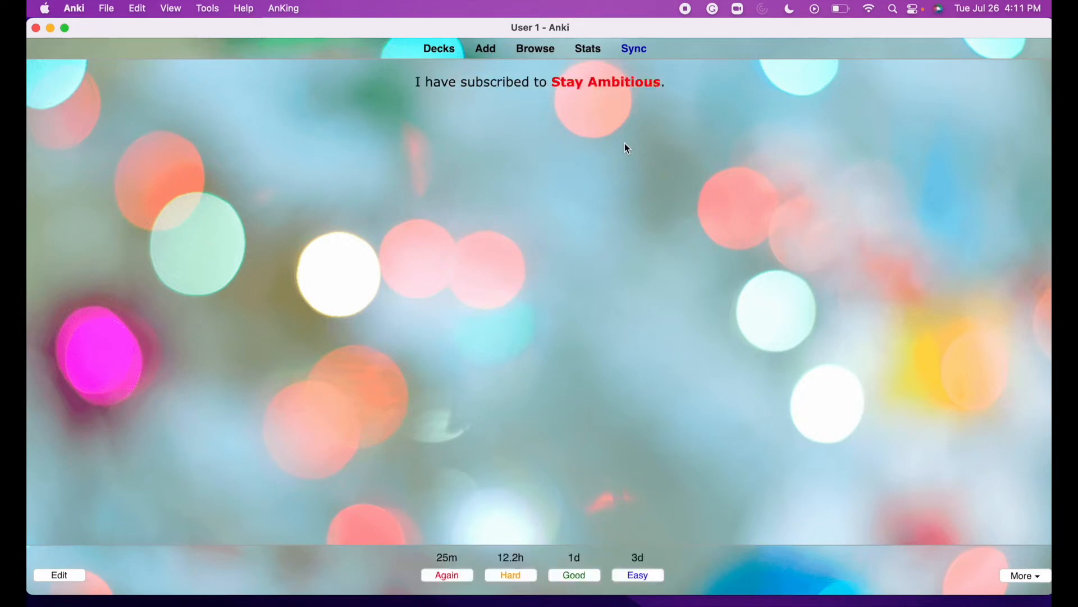
key("space")
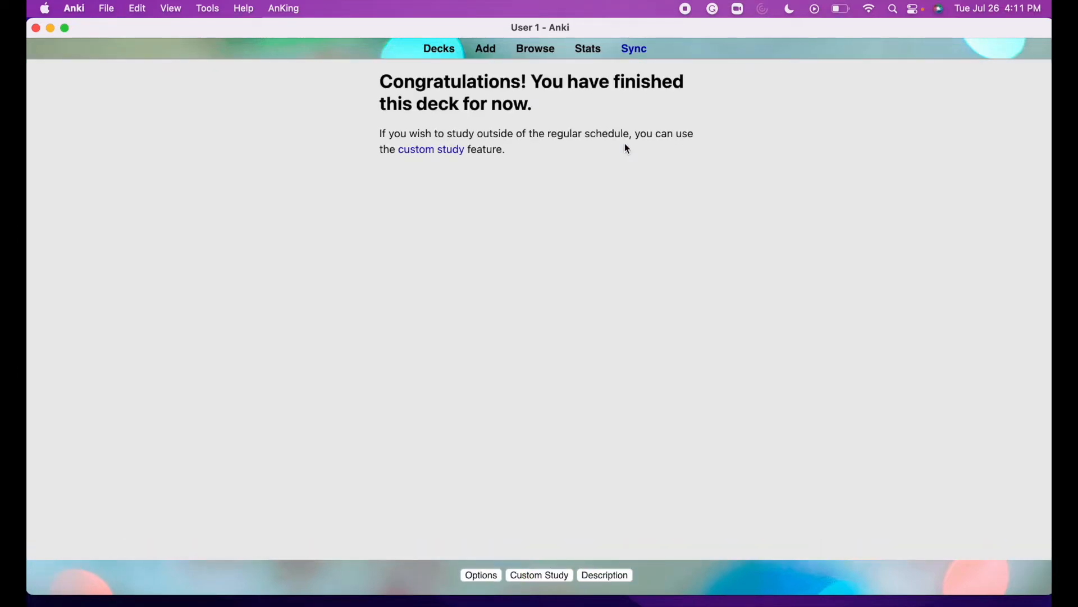
Try the Image Occlusion Enhanced note type in the Add window, then close it unchanged.
left_click(493, 51)
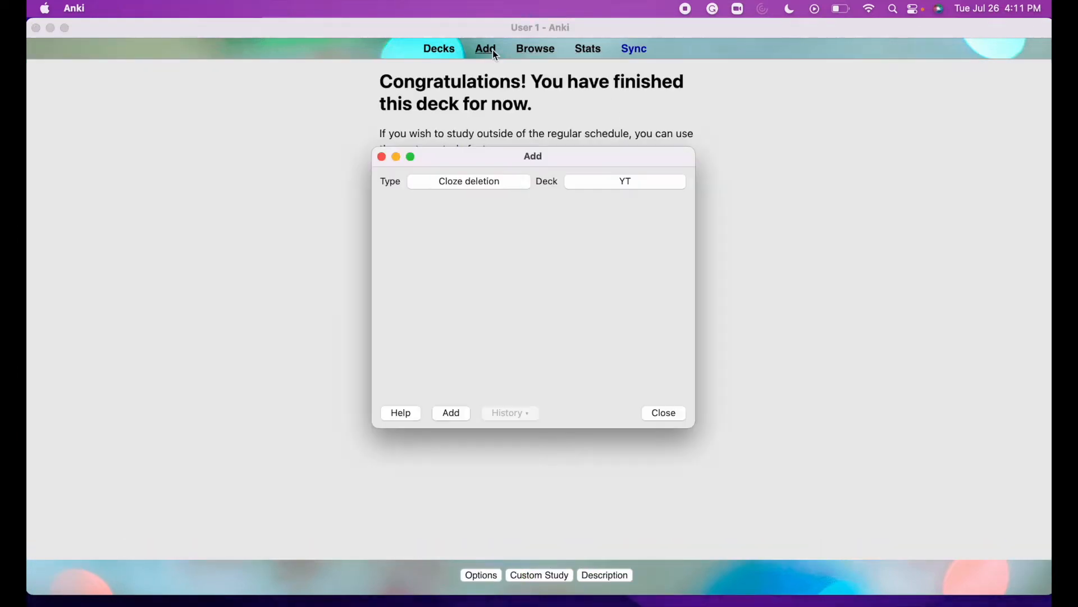
left_click(493, 181)
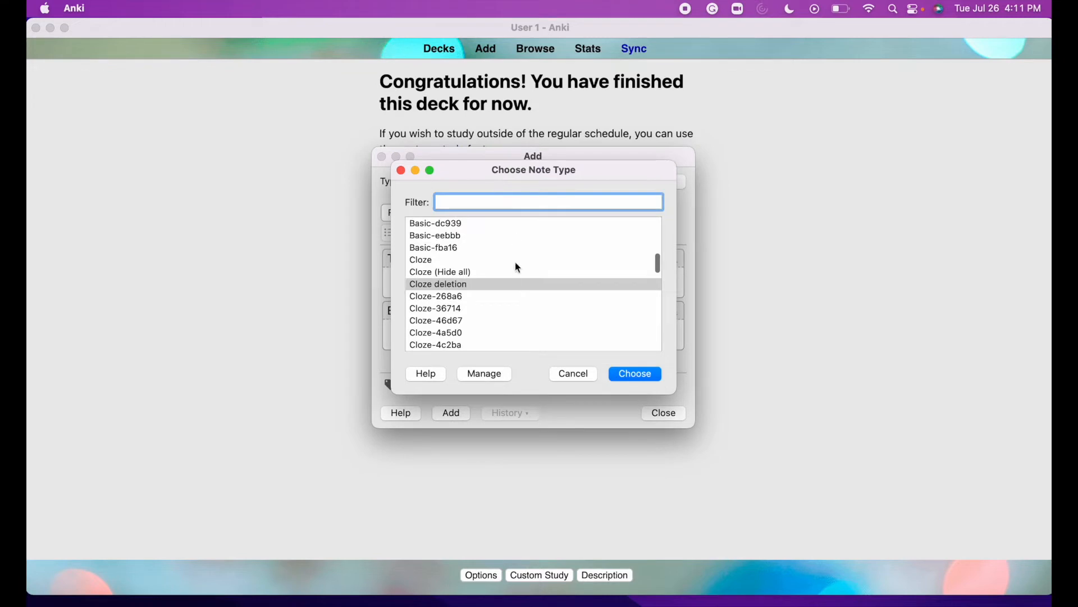
scroll(504, 284, "down", 10)
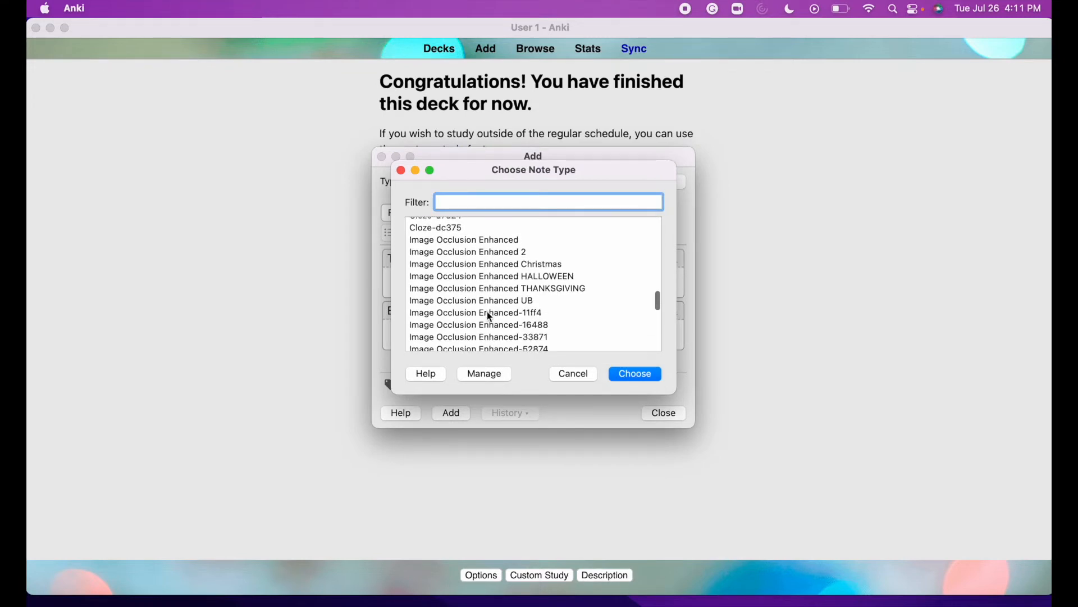
double_click(511, 240)
scroll(481, 312, "down", 10)
scroll(481, 312, "up", 10)
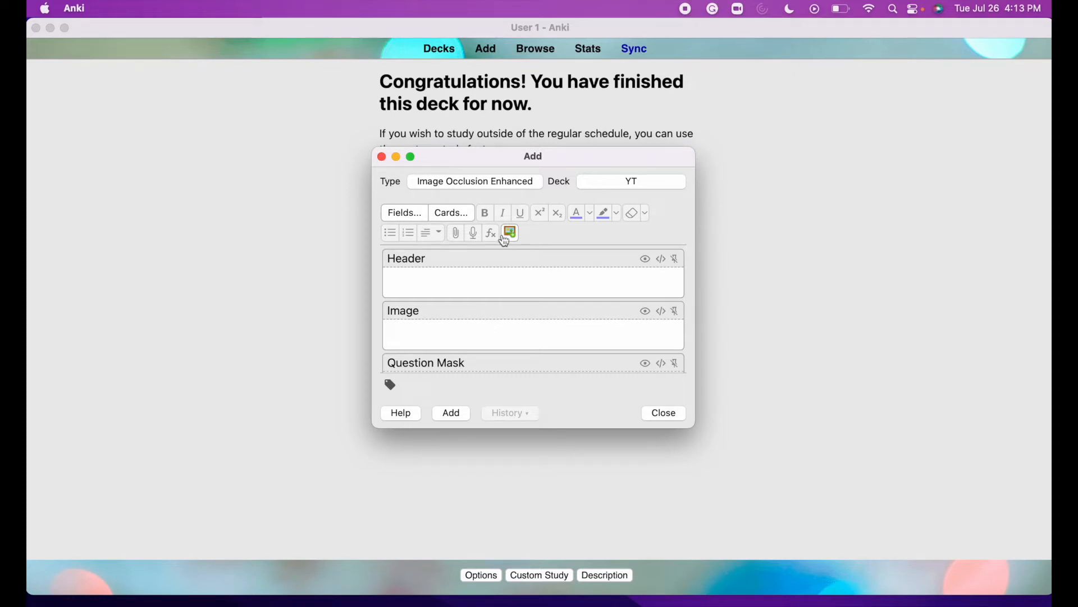
left_click(509, 183)
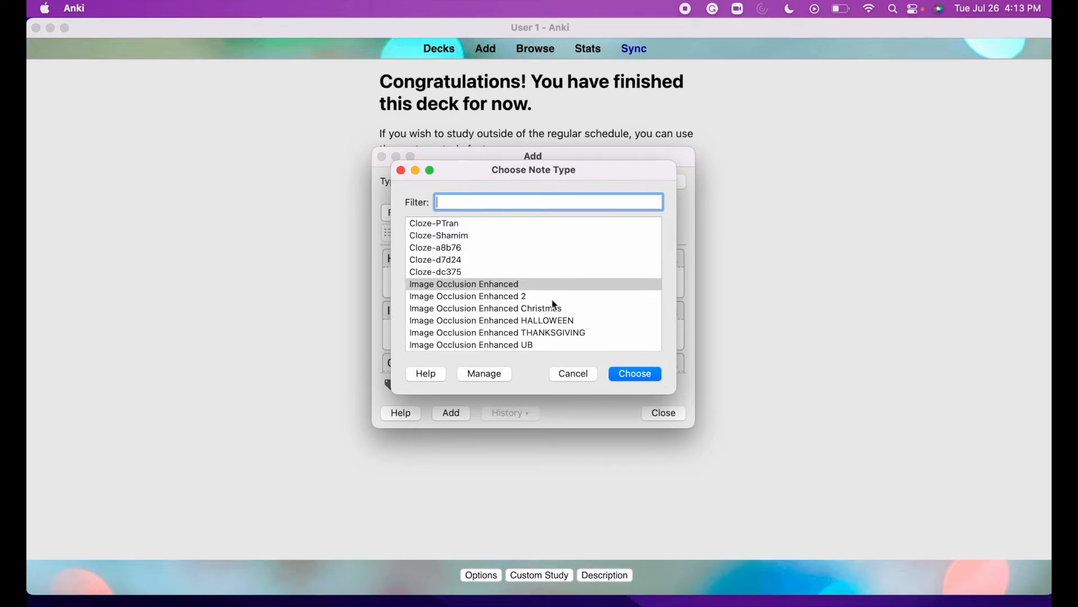
scroll(556, 306, "down", 5)
left_click(573, 376)
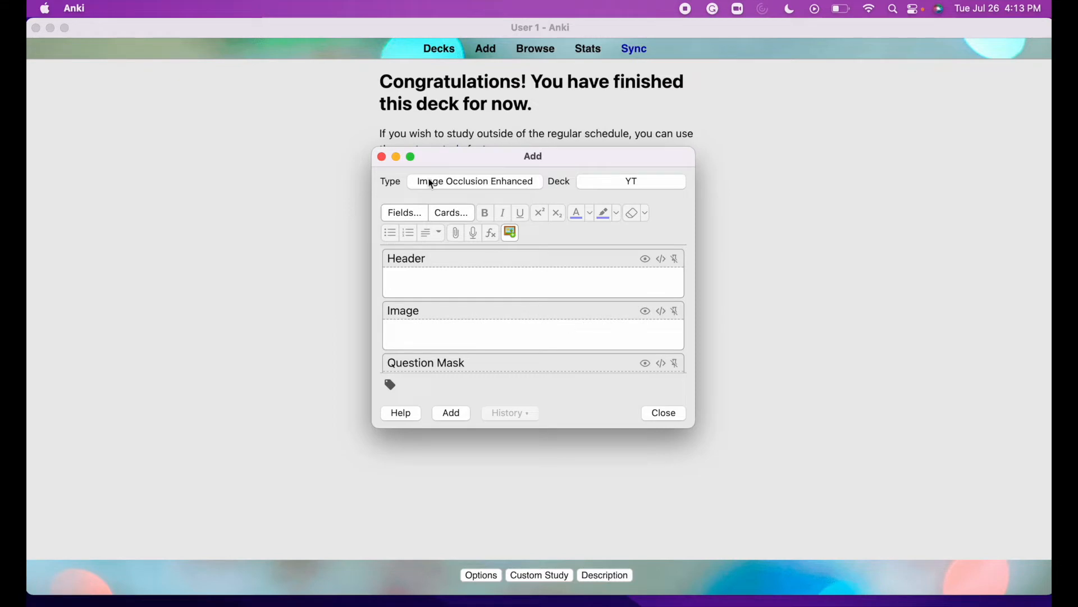
left_click(382, 157)
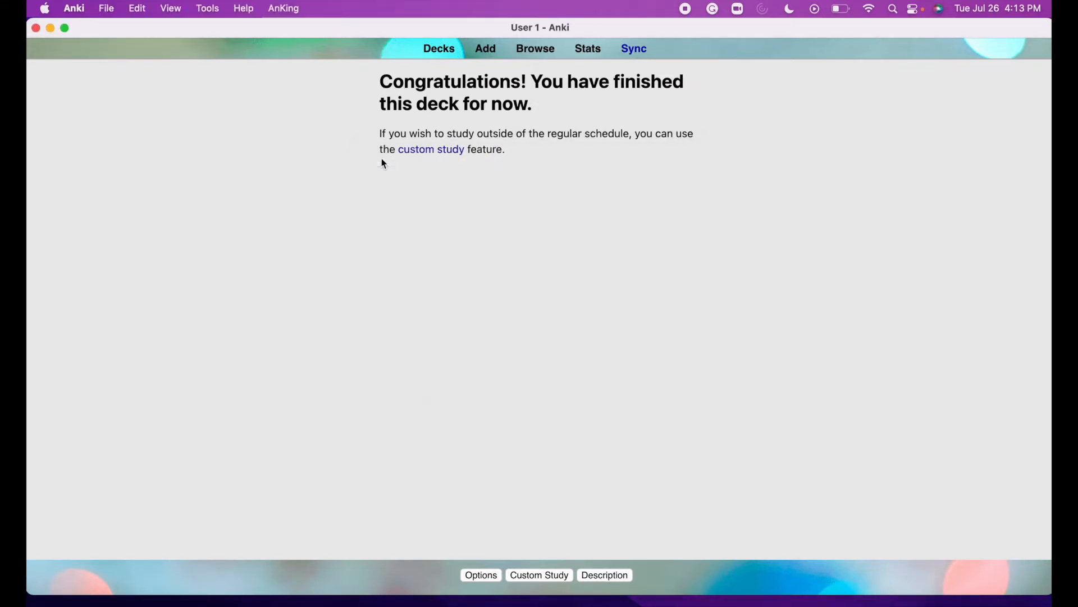
Delete the YT deck and its 3 cards from the deck list.
left_click(442, 51)
left_click(686, 246)
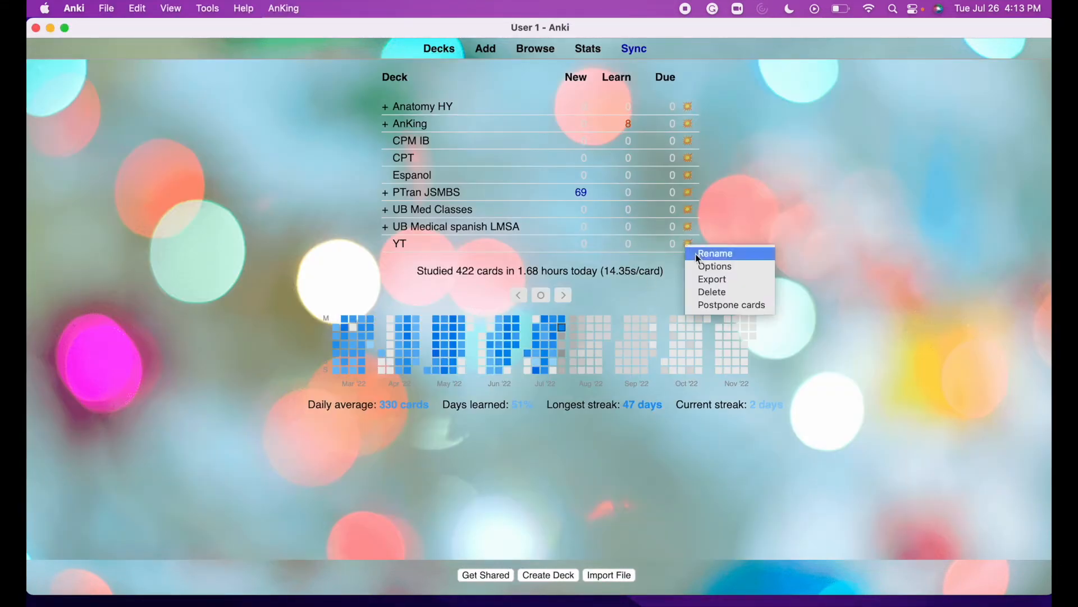
left_click(715, 291)
left_click(535, 54)
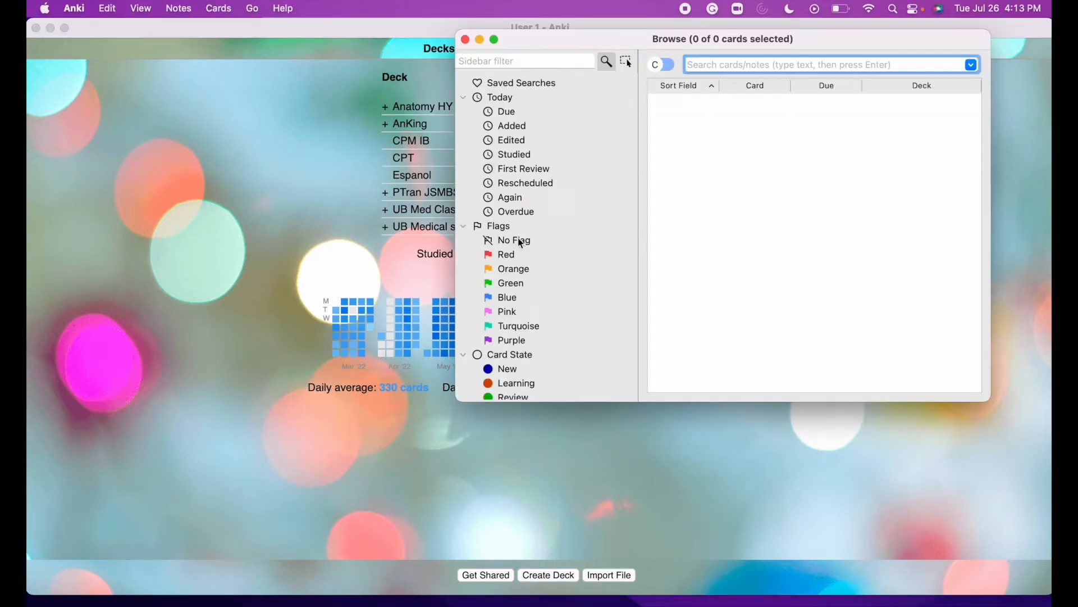
Browse the sidebar decks down to the 001 Clinical Anatomy subdeck's 69 cards.
scroll(519, 239, "down", 1)
scroll(519, 239, "down", 3)
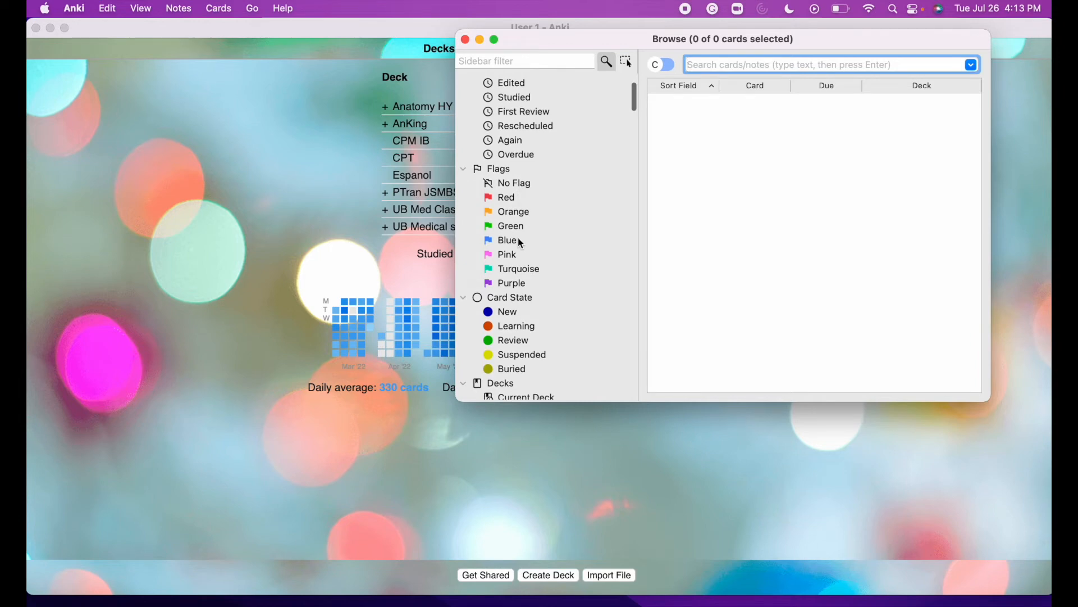
scroll(519, 241, "down", 15)
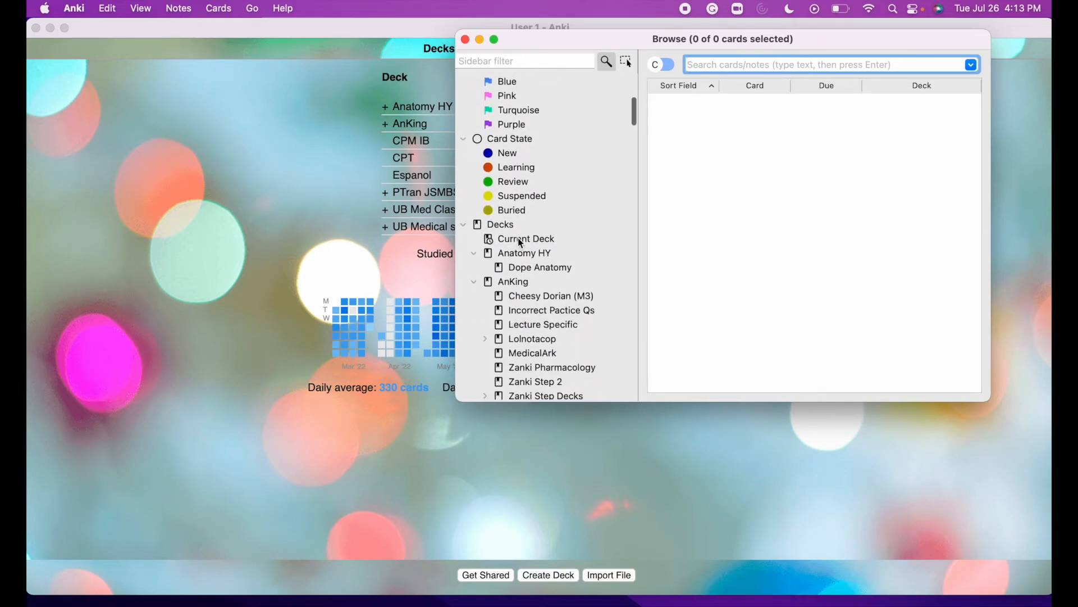
left_click(525, 168)
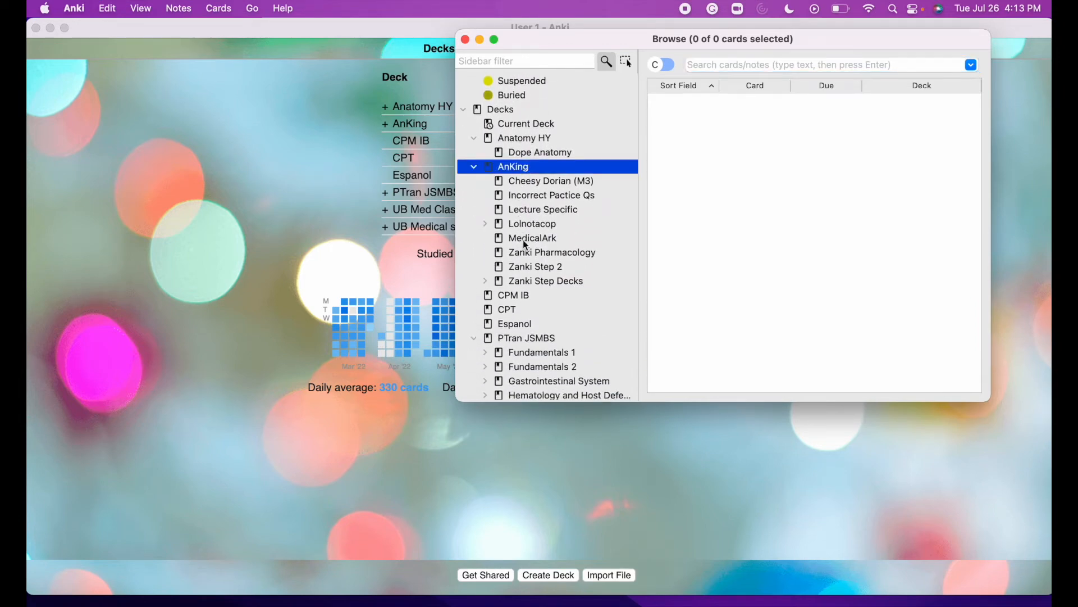
left_click(519, 295)
left_click(520, 326)
left_click(521, 336)
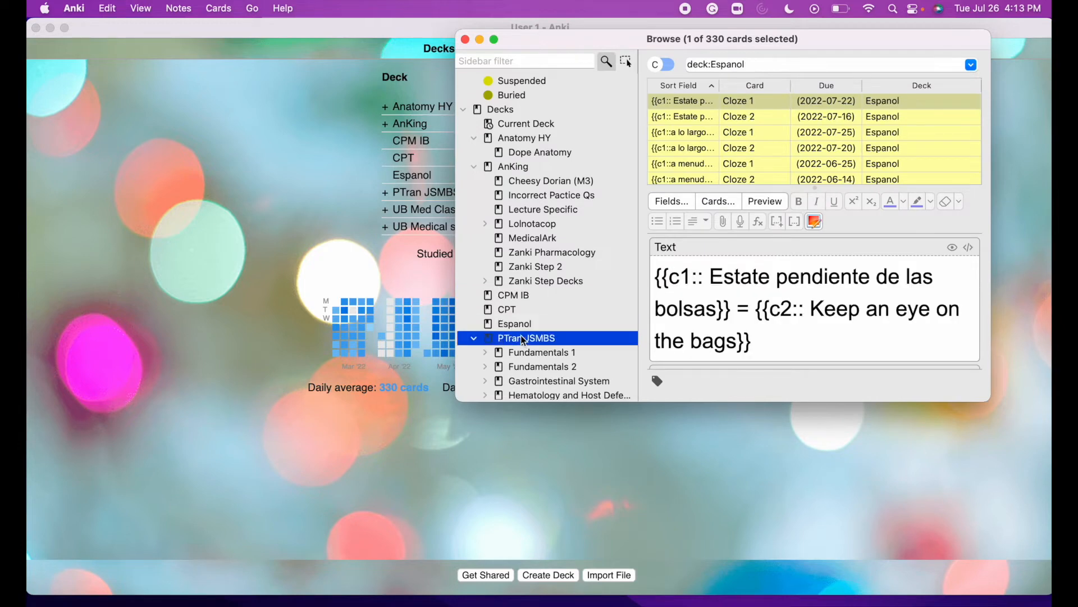
scroll(521, 335, "down", 3)
left_click(511, 251)
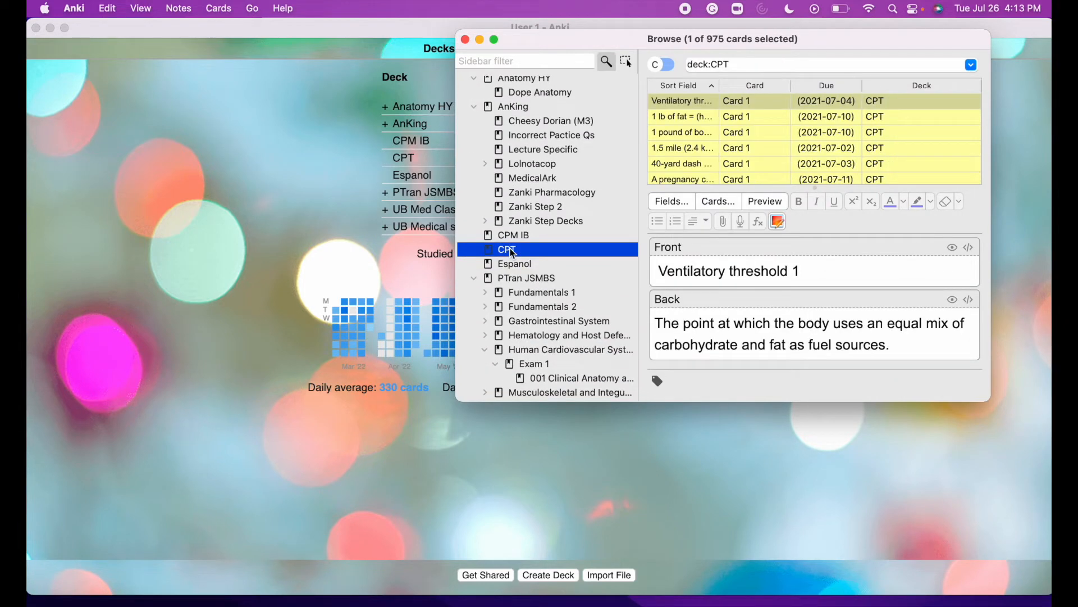
left_click(536, 282)
scroll(534, 278, "down", 2)
scroll(531, 306, "down", 10)
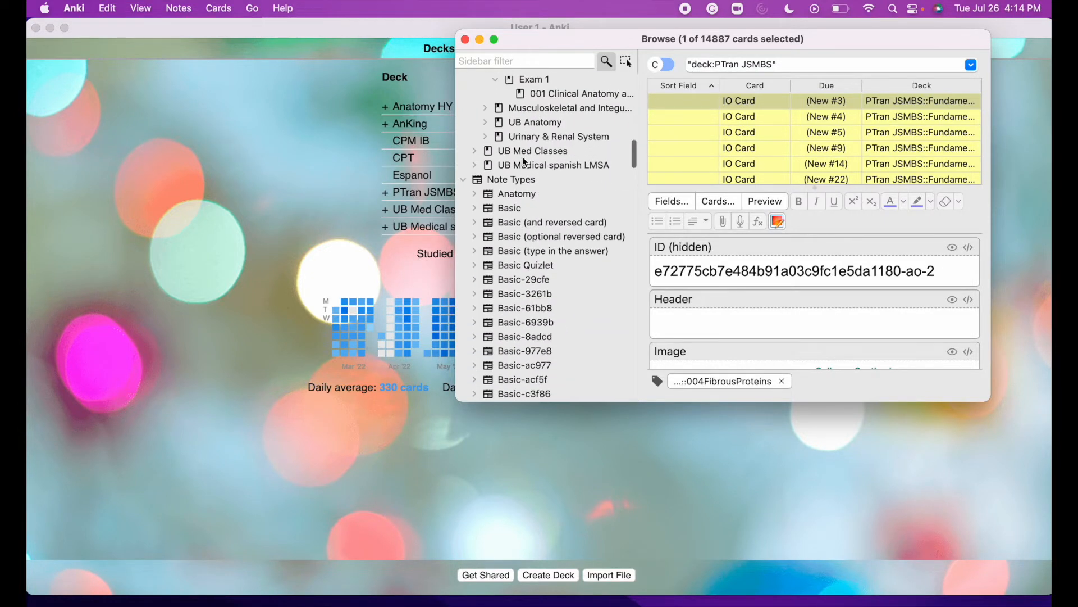
left_click(533, 167)
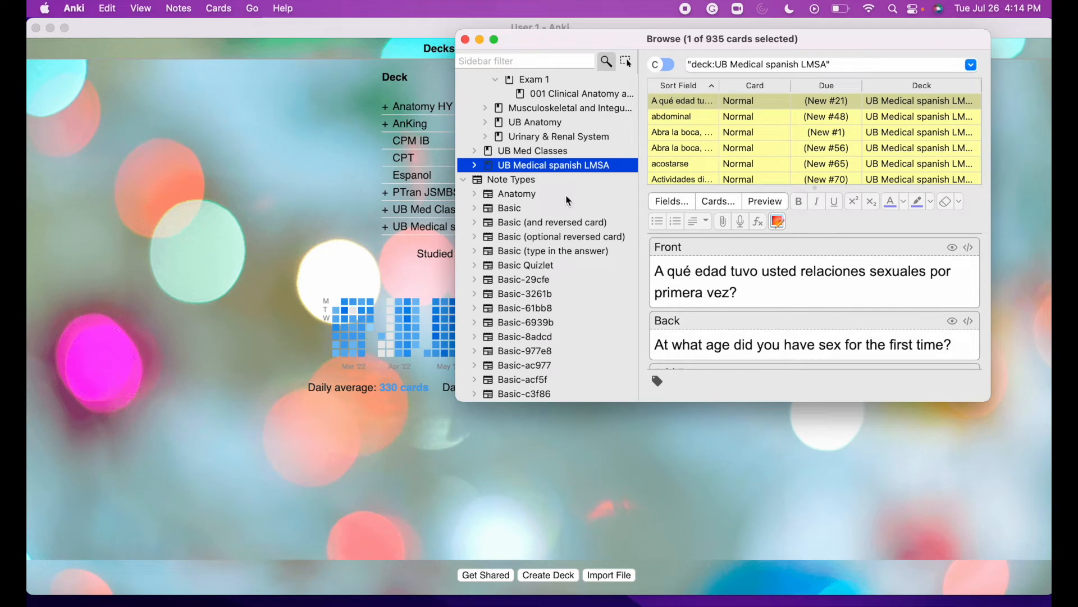
scroll(568, 200, "up", 15)
scroll(565, 194, "down", 15)
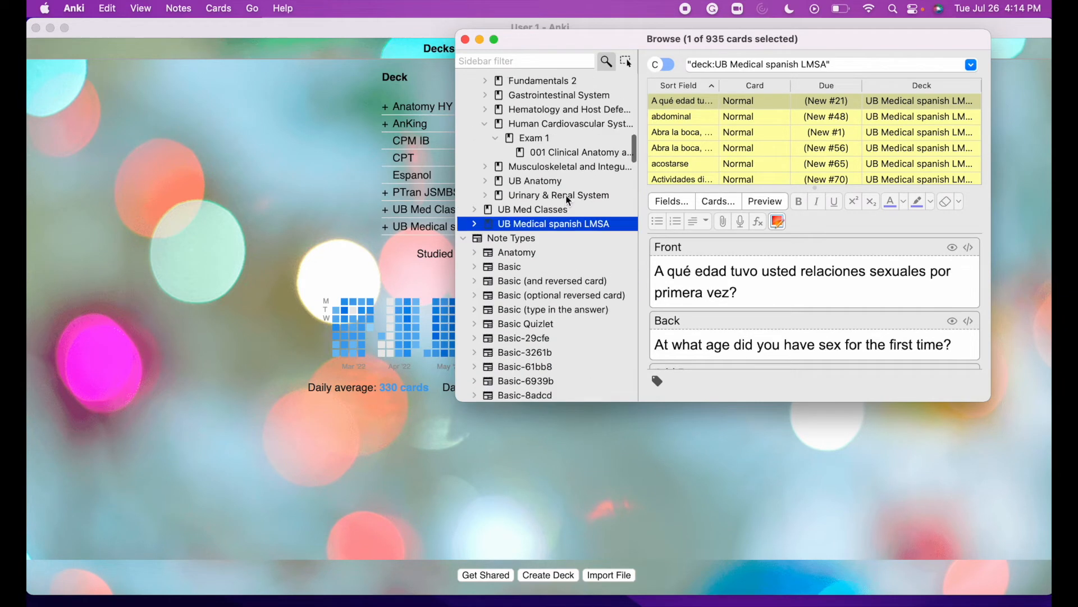
scroll(551, 187, "up", 3)
left_click(551, 187)
left_click(557, 273)
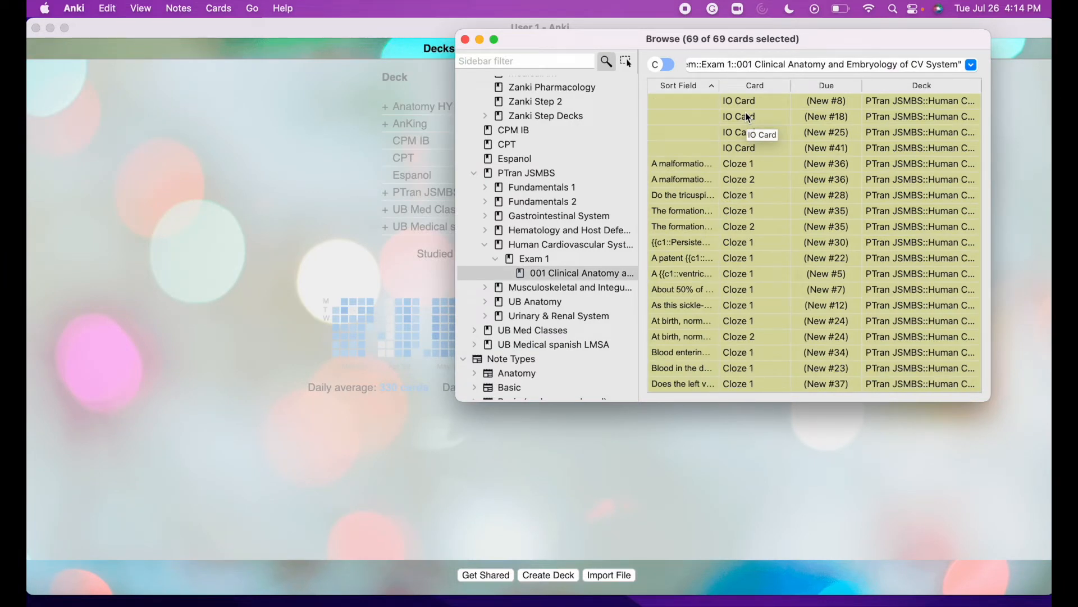
Select all 69 subdeck cards and unsuspend them with Cmd+J.
left_click(587, 274)
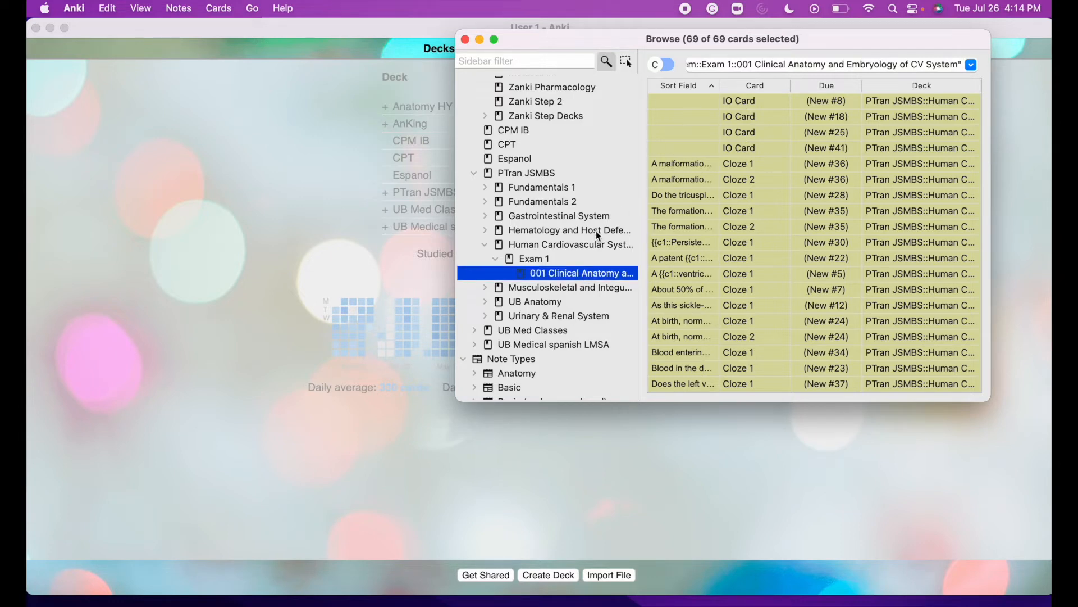
left_click(728, 134)
left_click(701, 101)
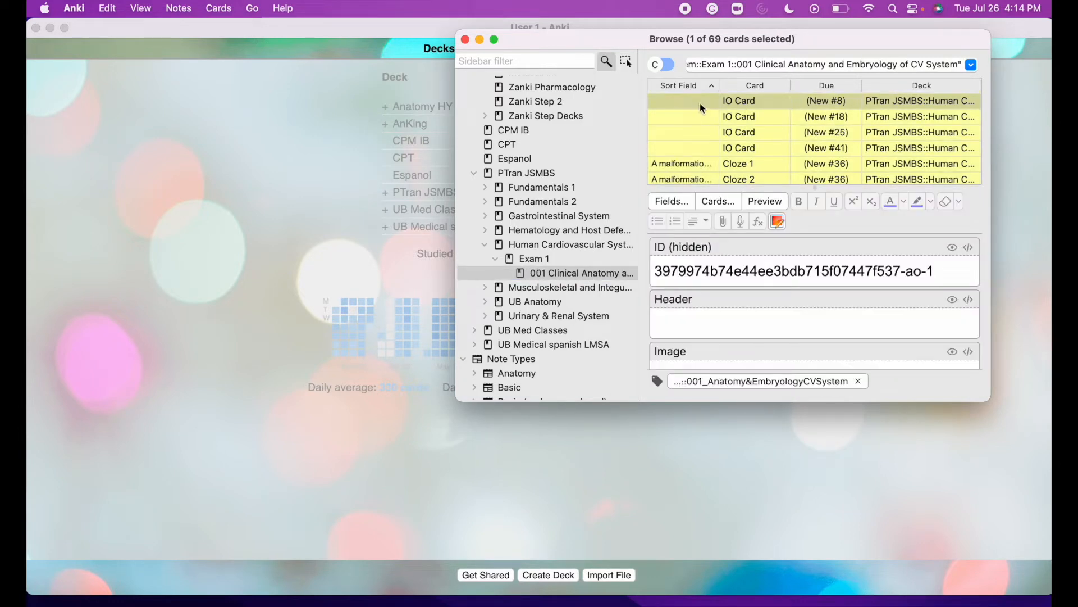
key("super+a")
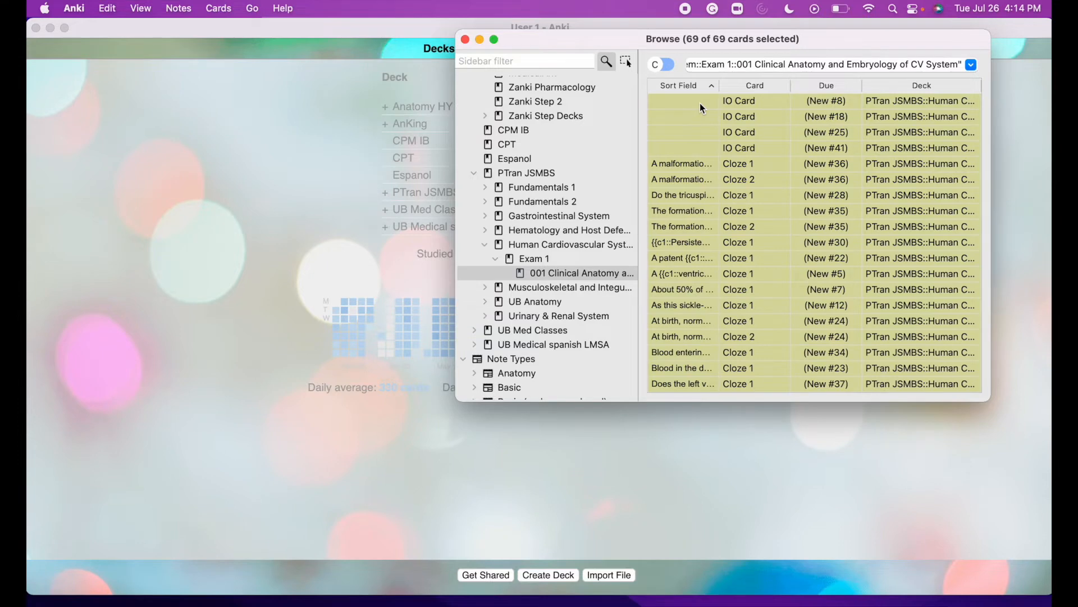
key("super+j")
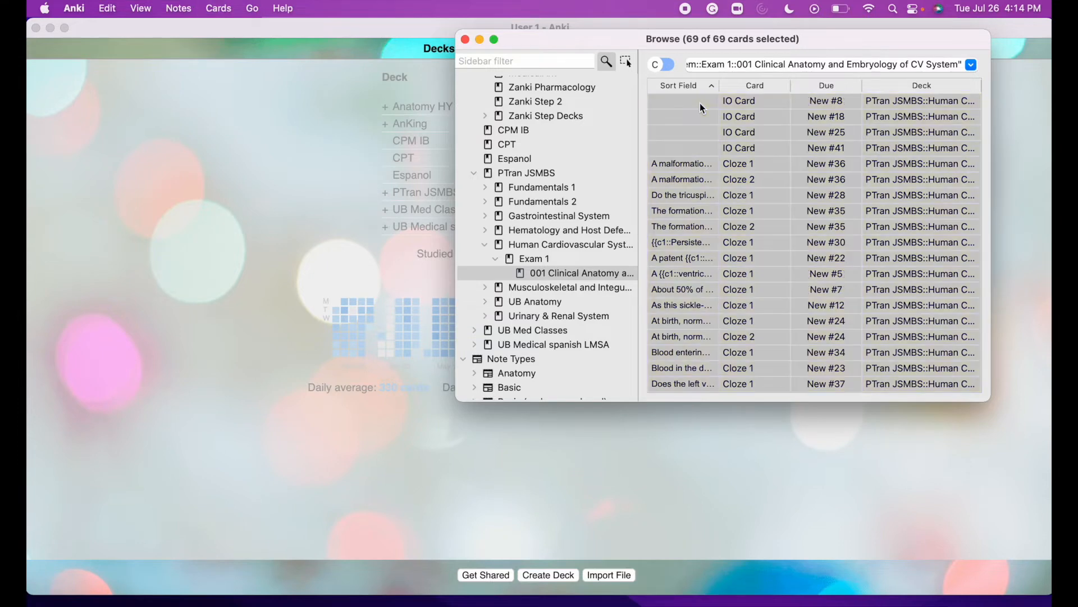
Close the browser and start a PTran JSMBS study session to confirm the new cards.
left_click(466, 39)
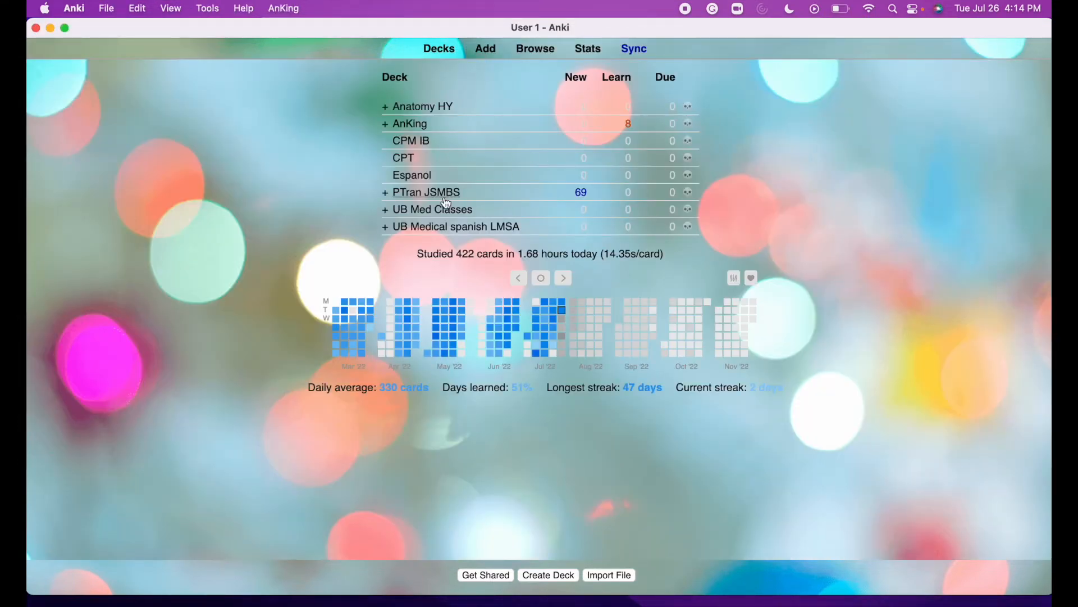
left_click(447, 201)
left_click(632, 142)
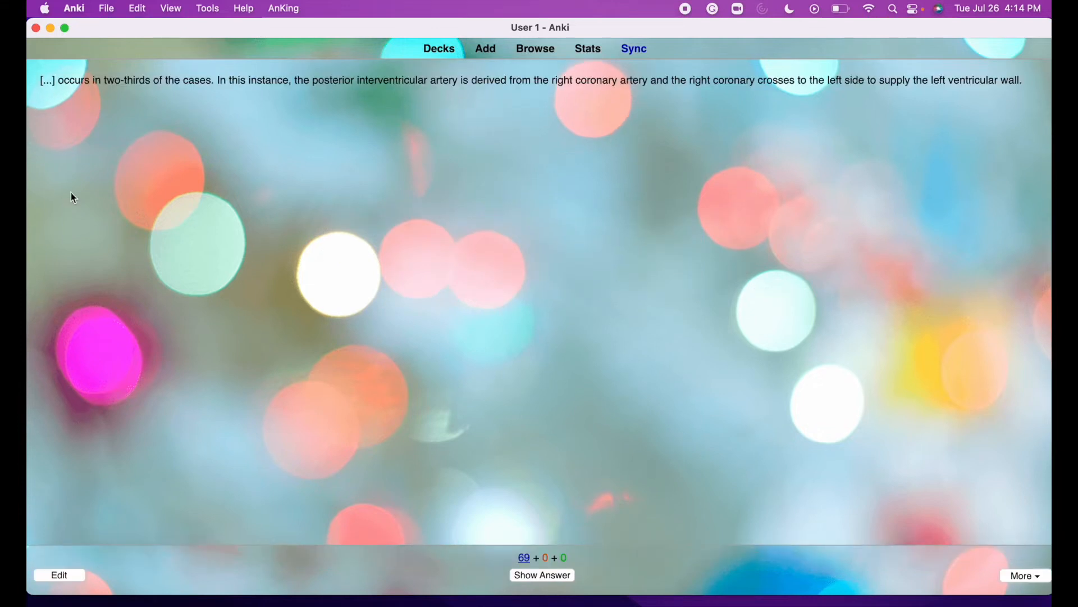
left_click(443, 56)
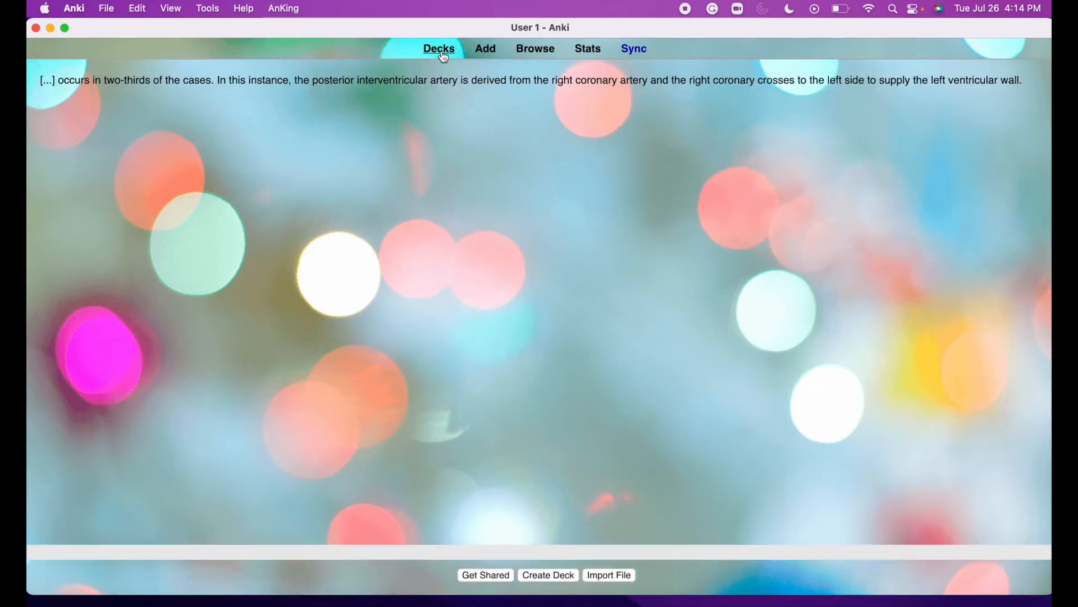
In the browser, filter by the #B&B::05_Cardio::01_Intro::02_Cardiac_Physiology tag.
left_click(535, 48)
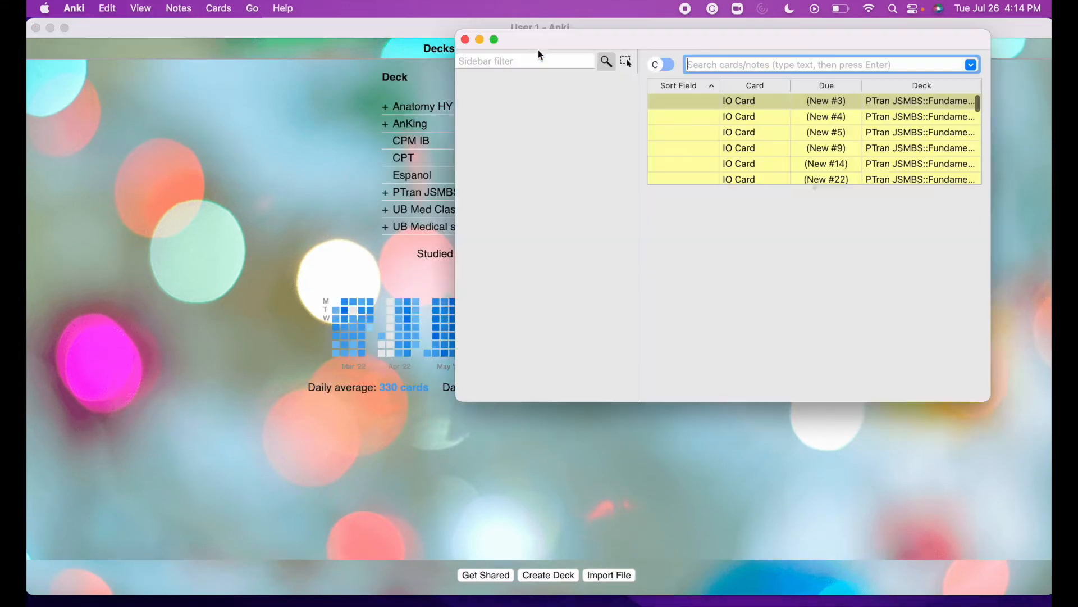
scroll(568, 243, "down", 15)
scroll(568, 243, "down", 8)
scroll(568, 243, "up", 12)
scroll(567, 211, "up", 2)
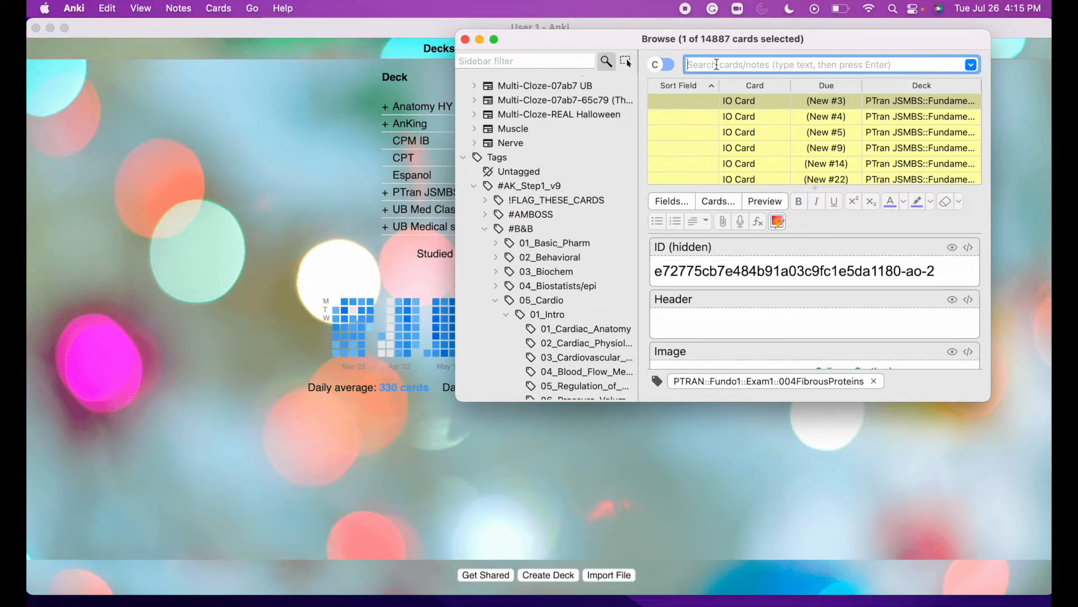
scroll(539, 276, "down", 2)
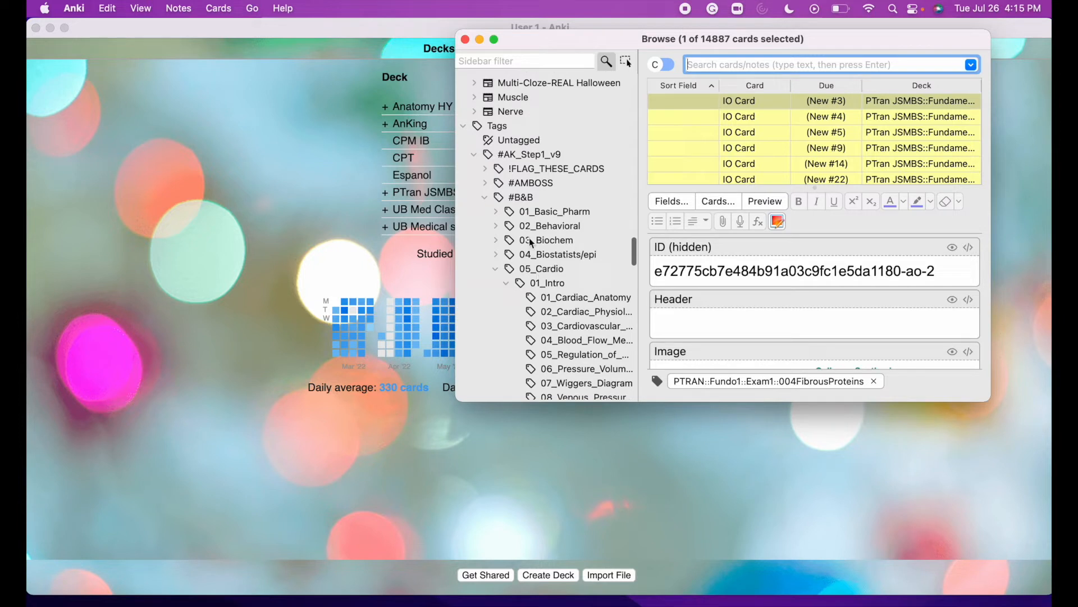
left_click(531, 199)
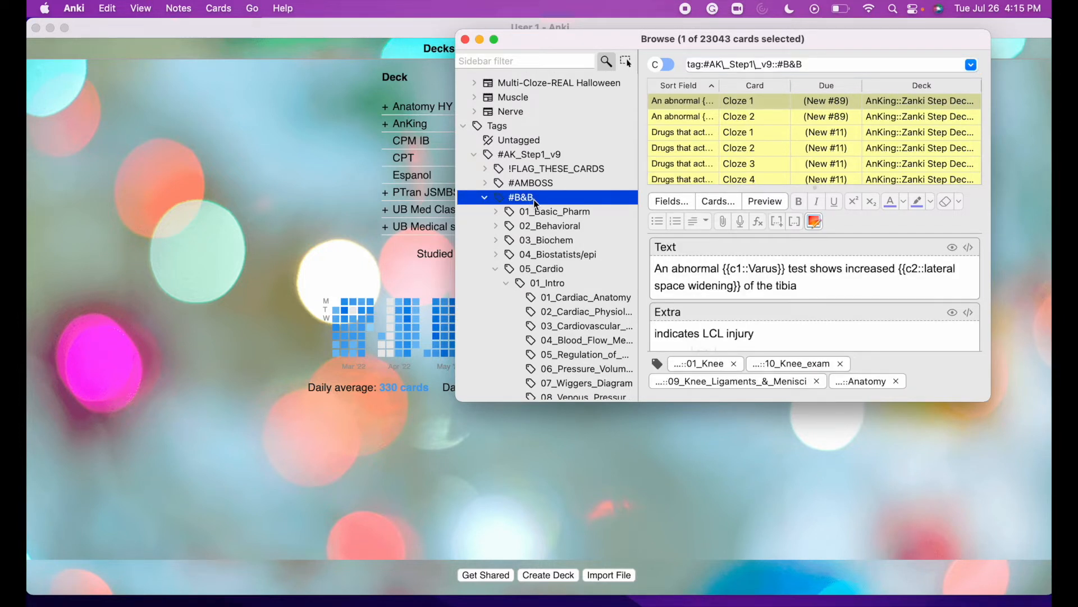
left_click(562, 284)
left_click(568, 298)
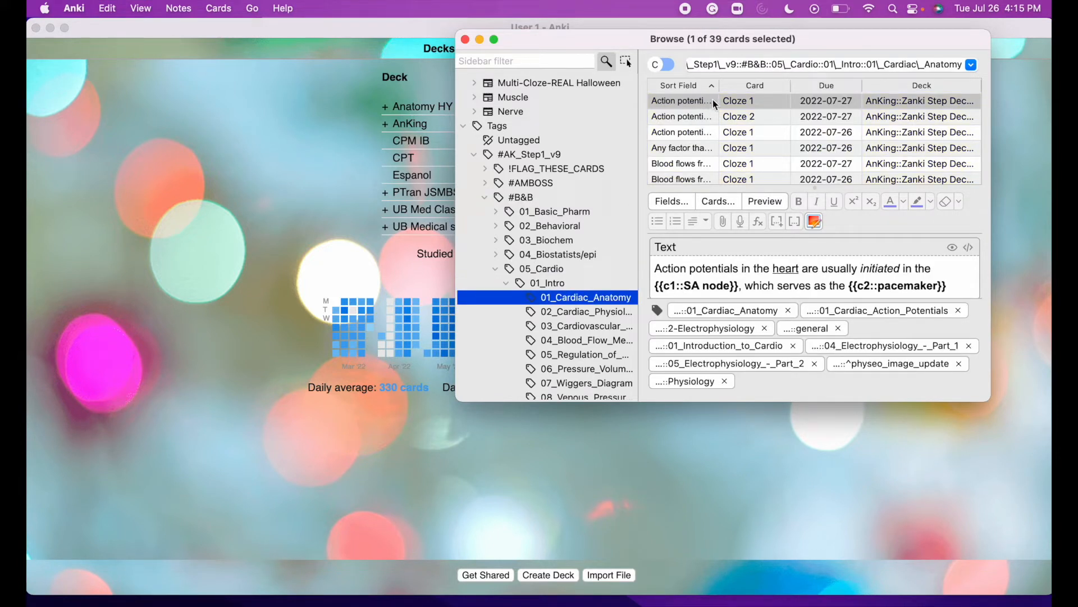
left_click(596, 317)
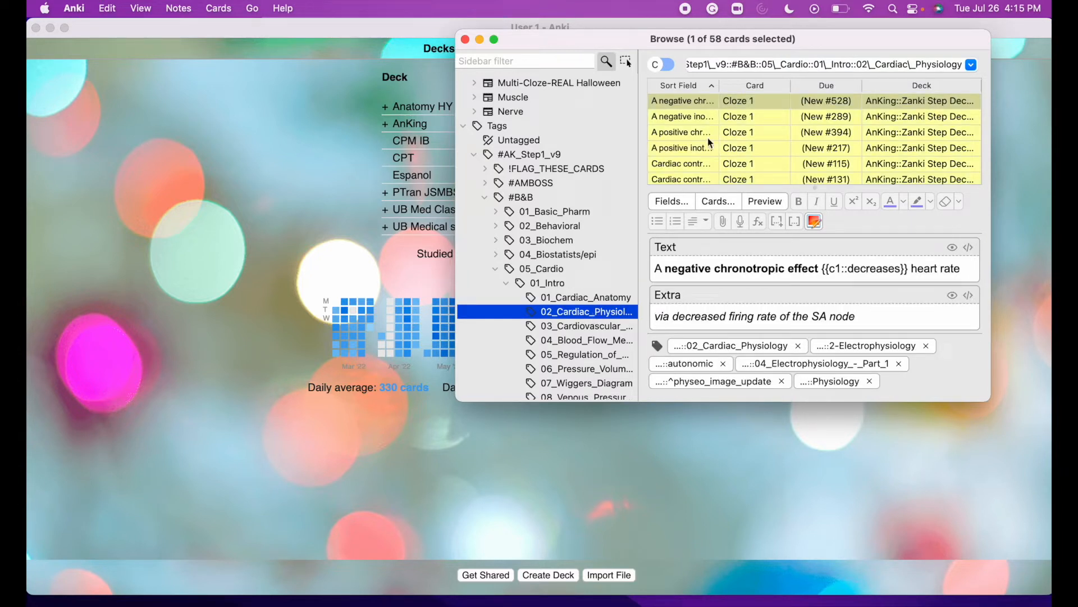
Select all 58 tagged cards, suspend them with Cmd+J, and close the browser.
left_click(688, 105)
key("super+a")
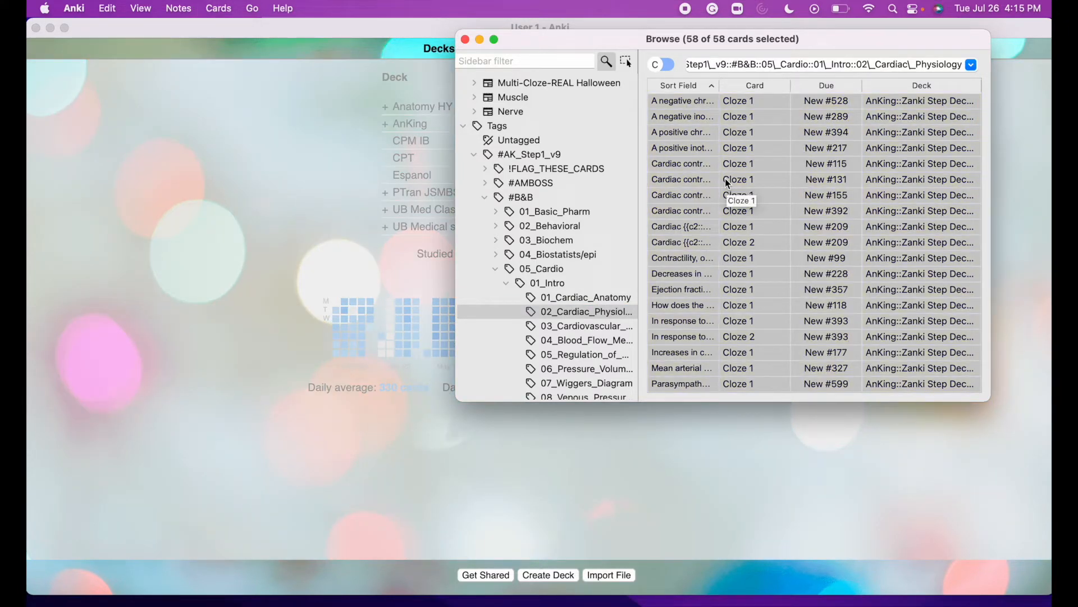
left_click(710, 100)
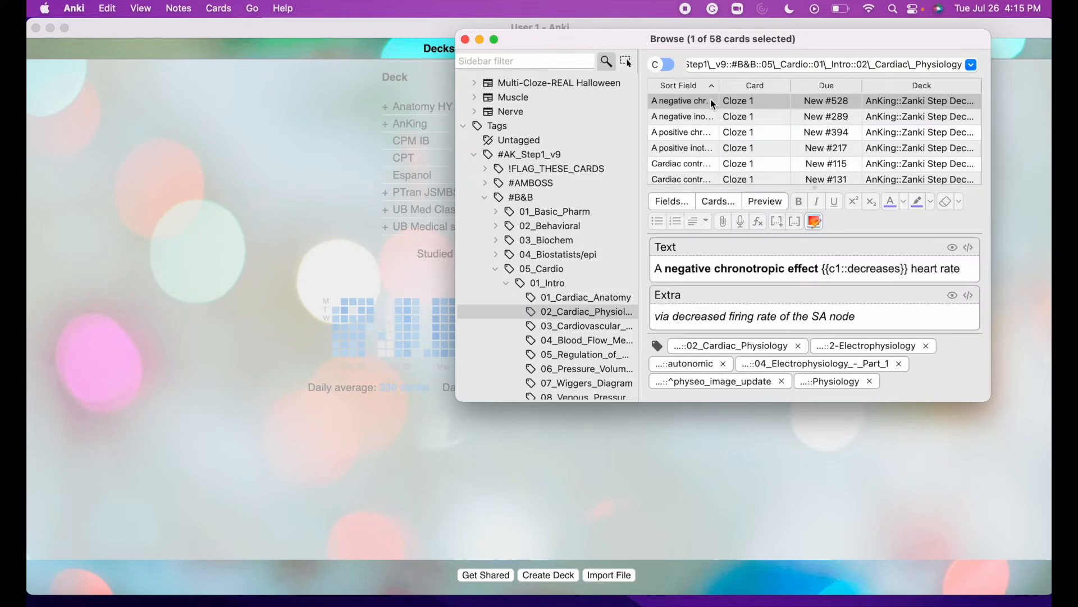
key("super+a")
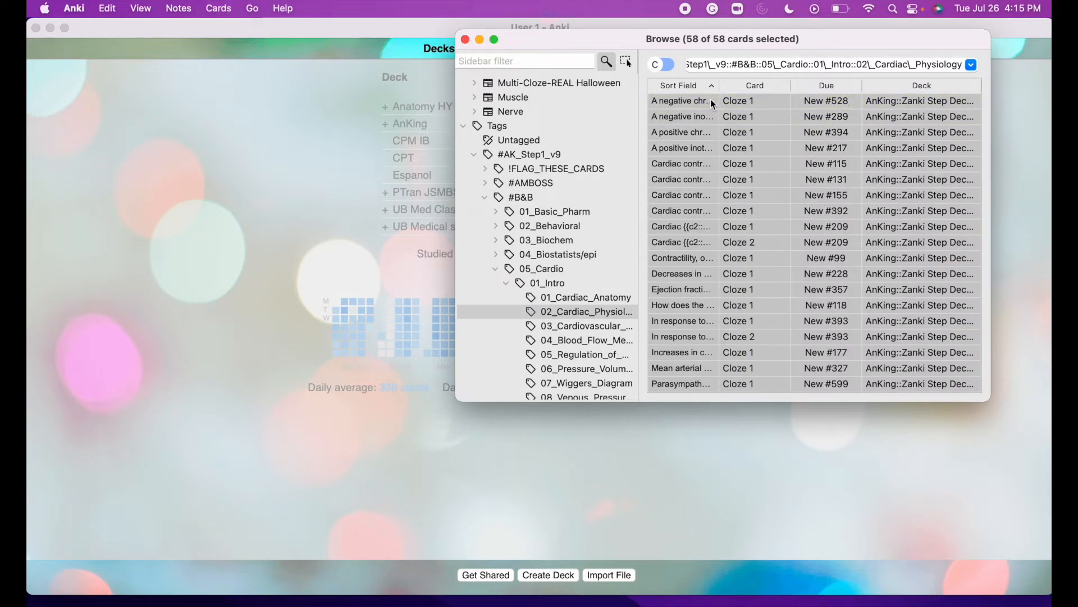
key("super+j")
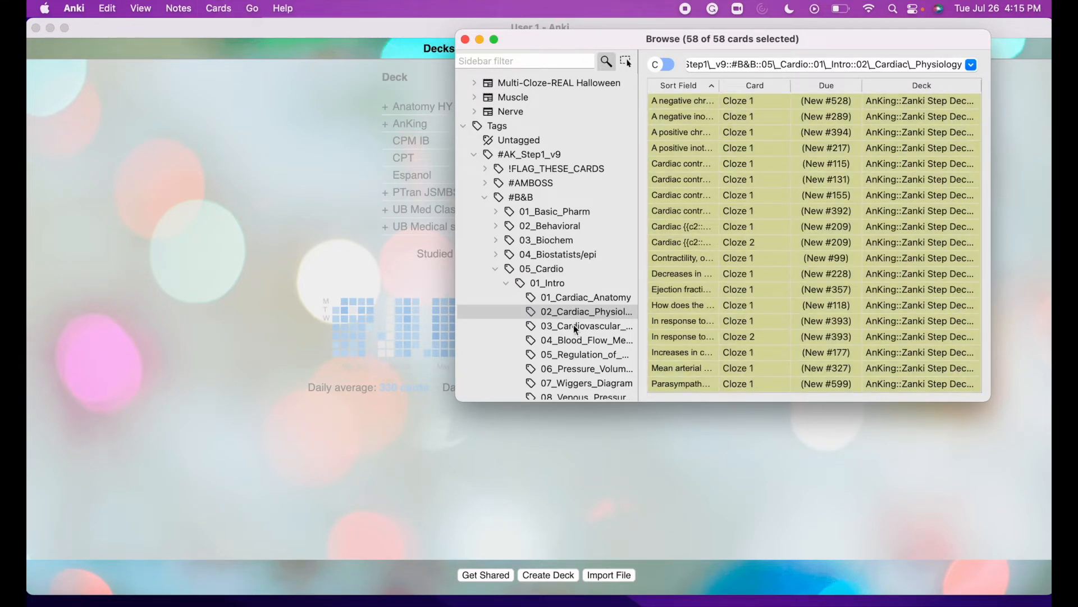
left_click(560, 318)
scroll(560, 318, "down", 7)
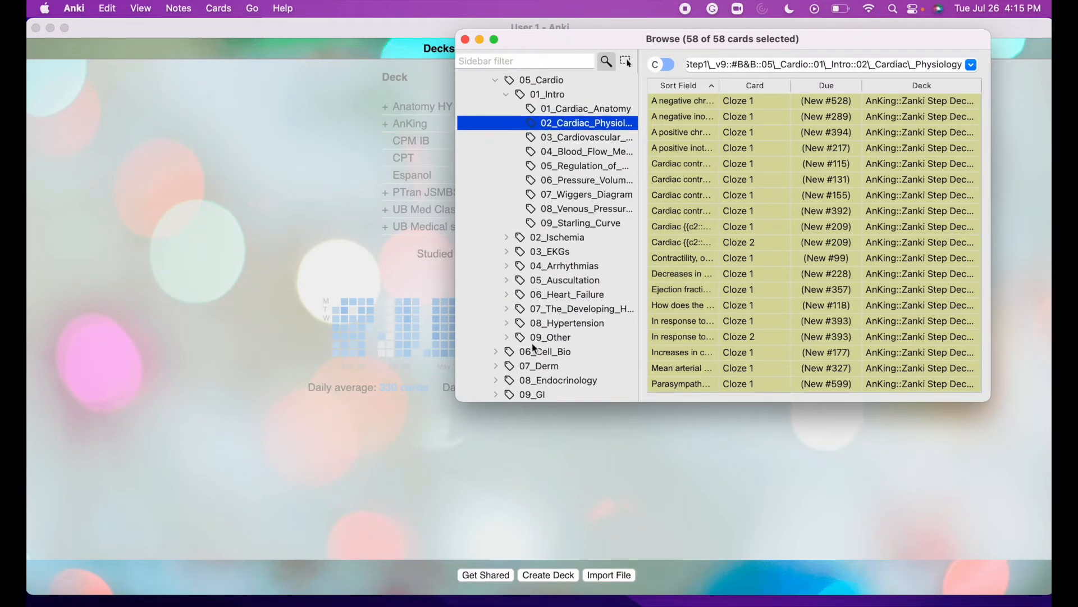
scroll(522, 365, "down", 5)
scroll(520, 377, "down", 9)
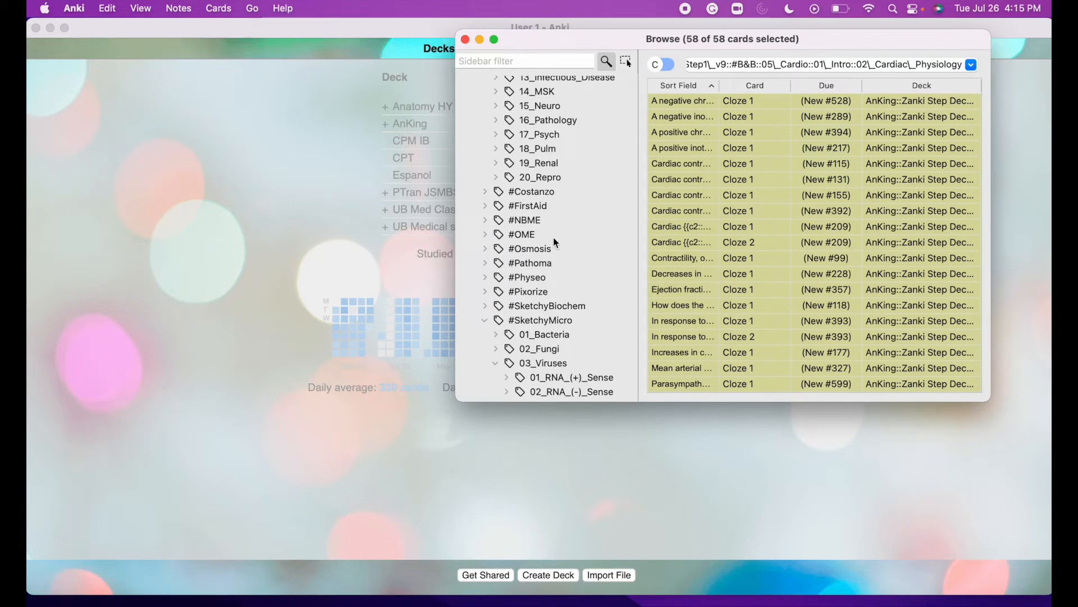
left_click(466, 40)
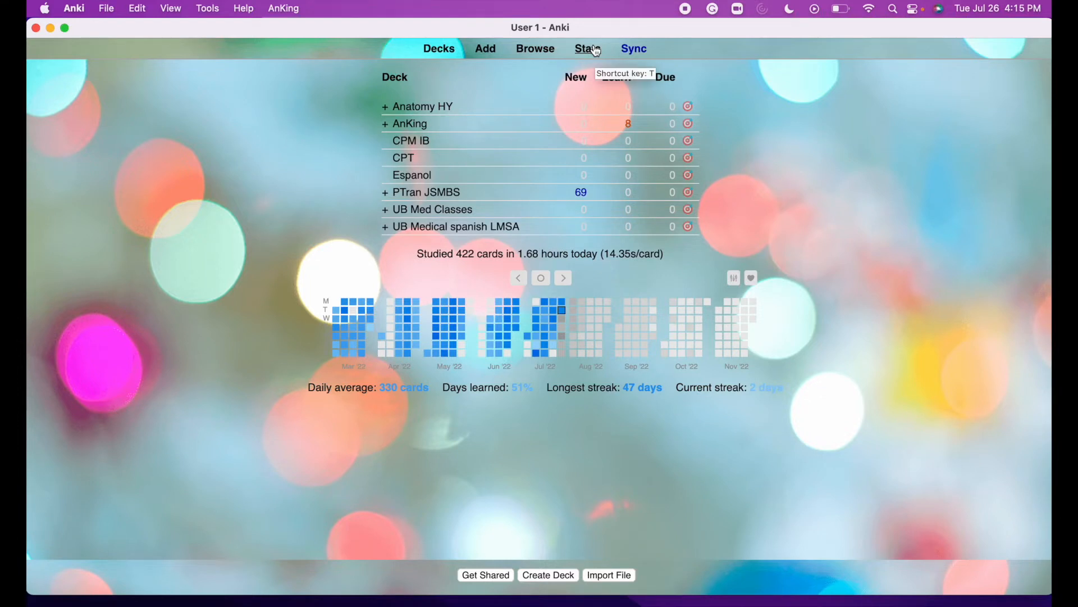
left_click(597, 51)
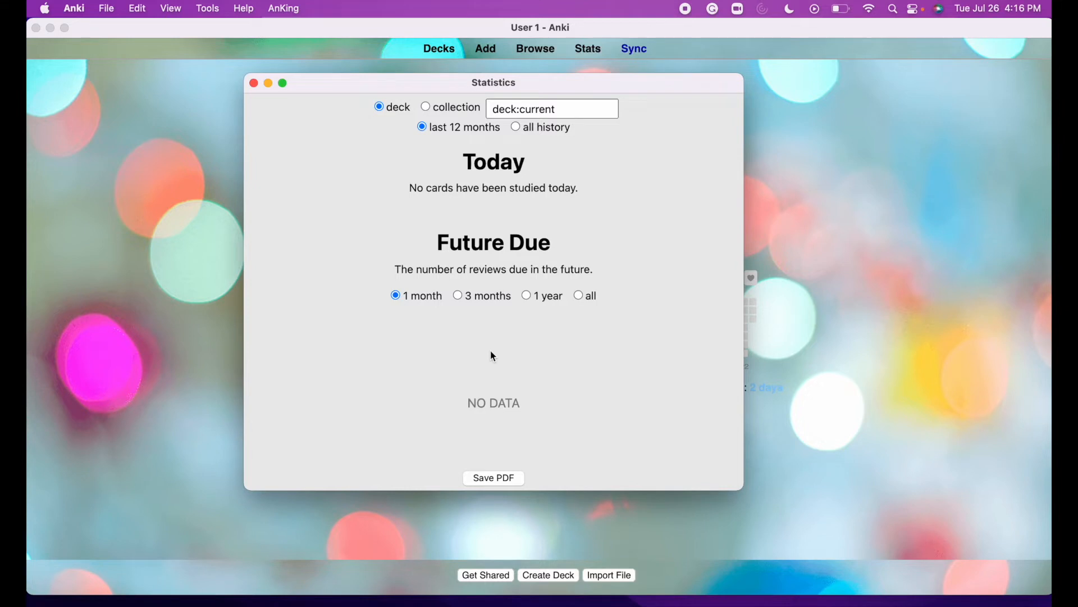
scroll(493, 356, "down", 3)
scroll(492, 351, "down", 5)
scroll(492, 351, "down", 15)
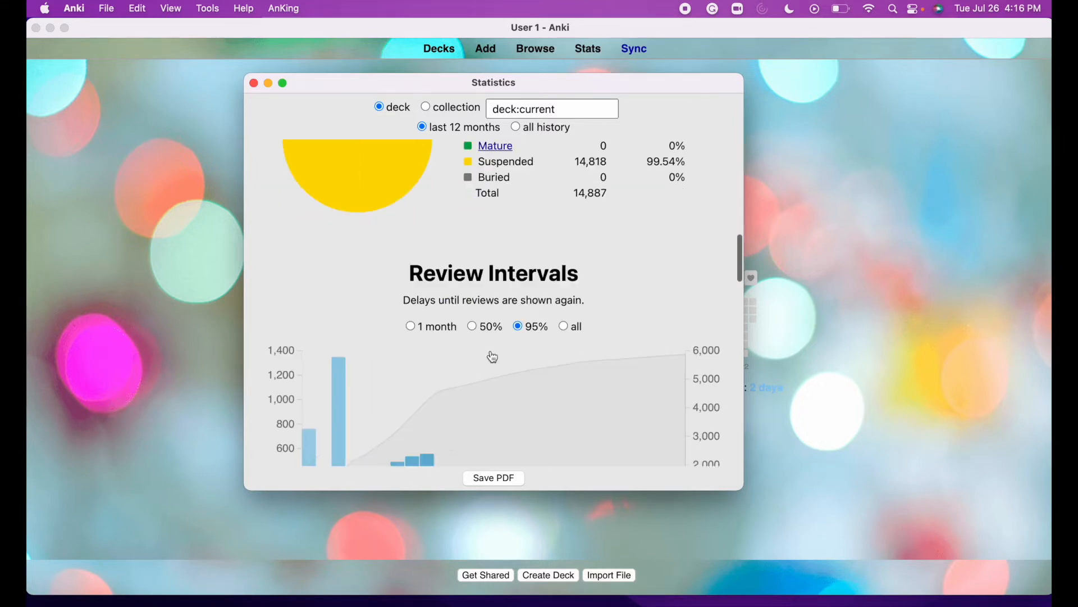
scroll(494, 357, "down", 15)
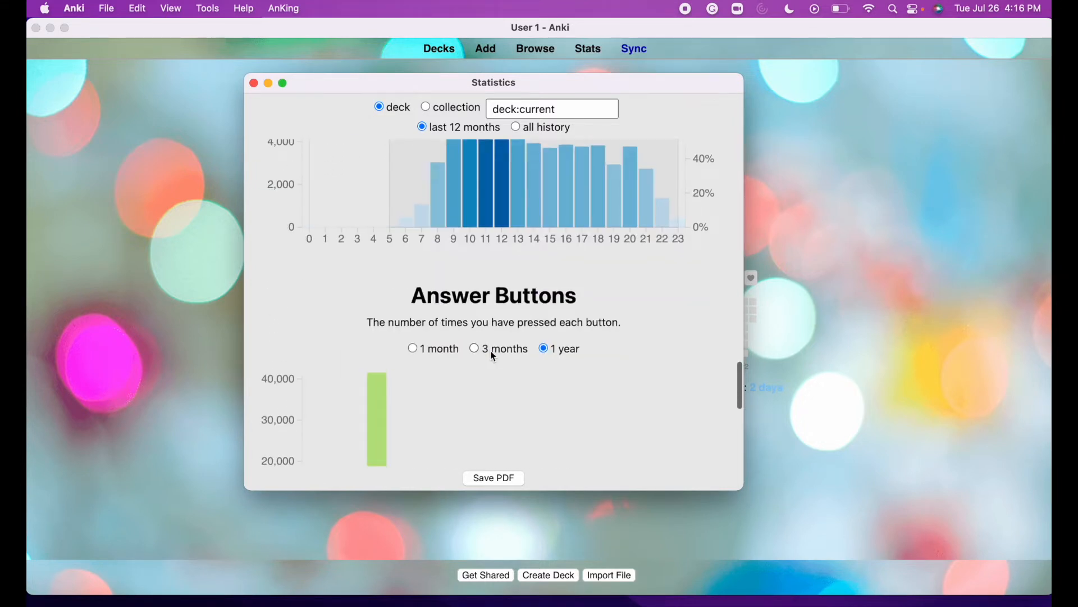
scroll(492, 351, "up", 20)
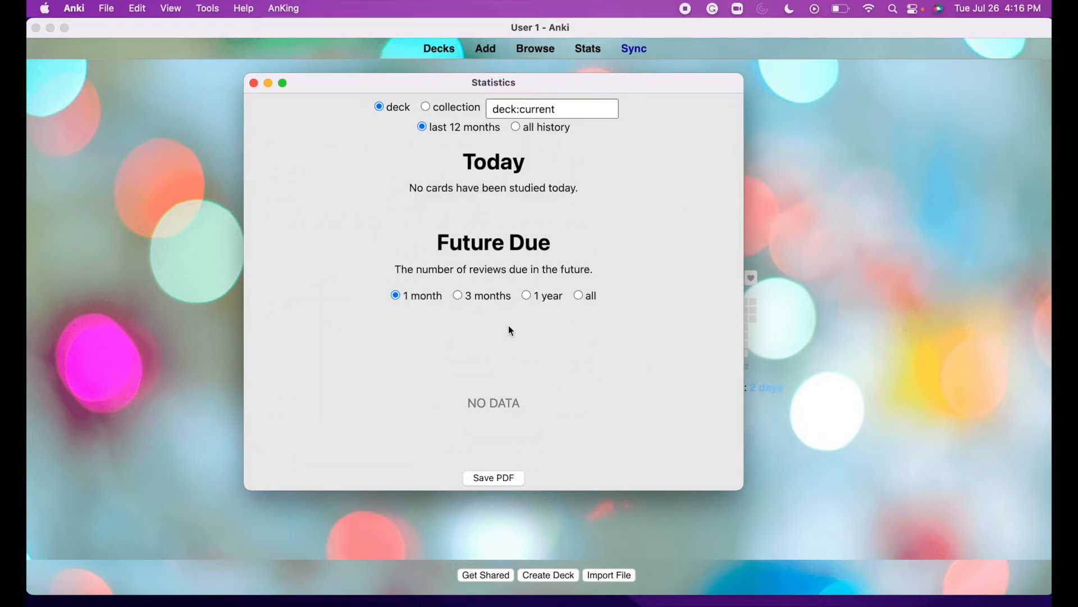
scroll(510, 329, "down", 15)
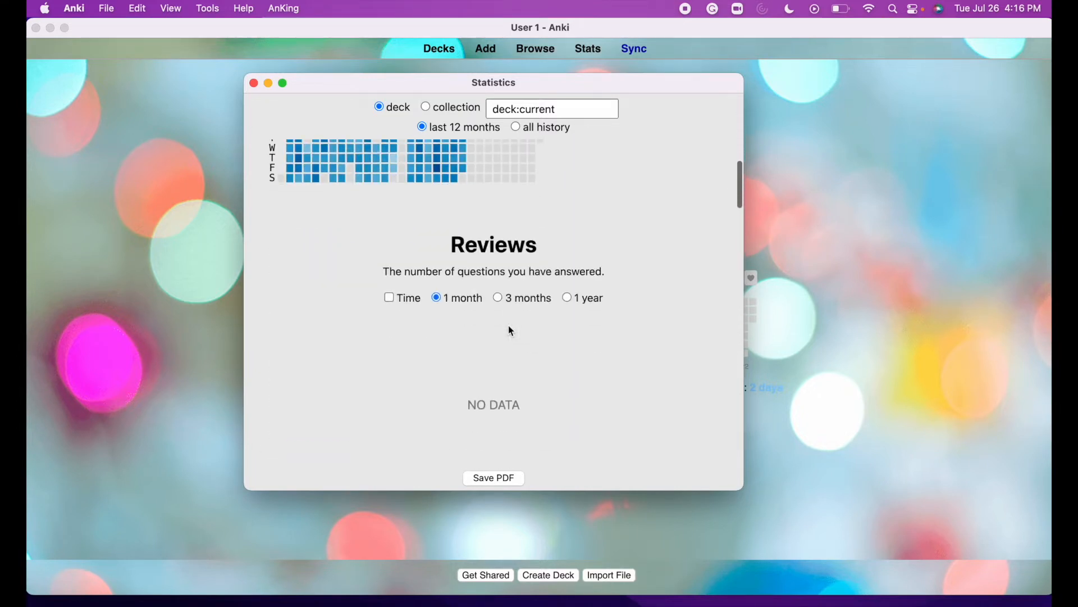
scroll(510, 330, "up", 10)
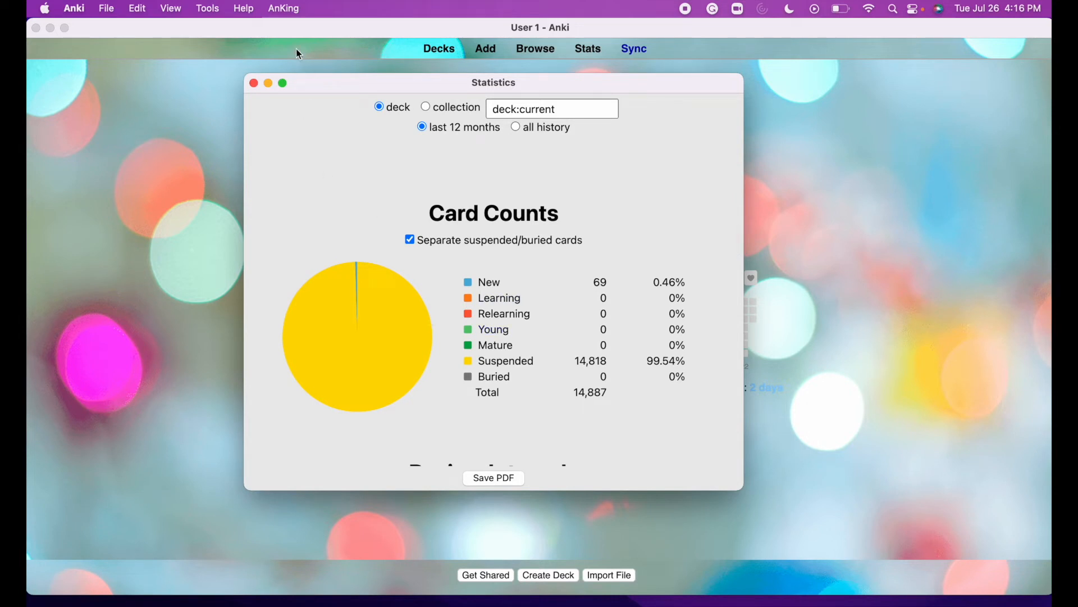
left_click(253, 83)
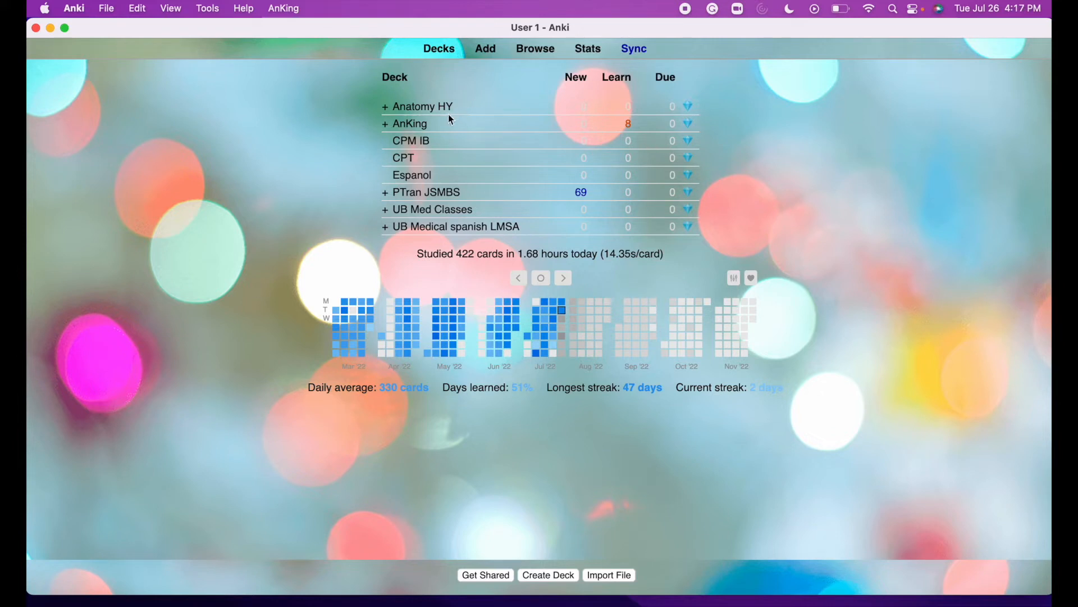
Study one AnKing card, grade it Again, then sync the collection with AnkiWeb.
left_click(410, 124)
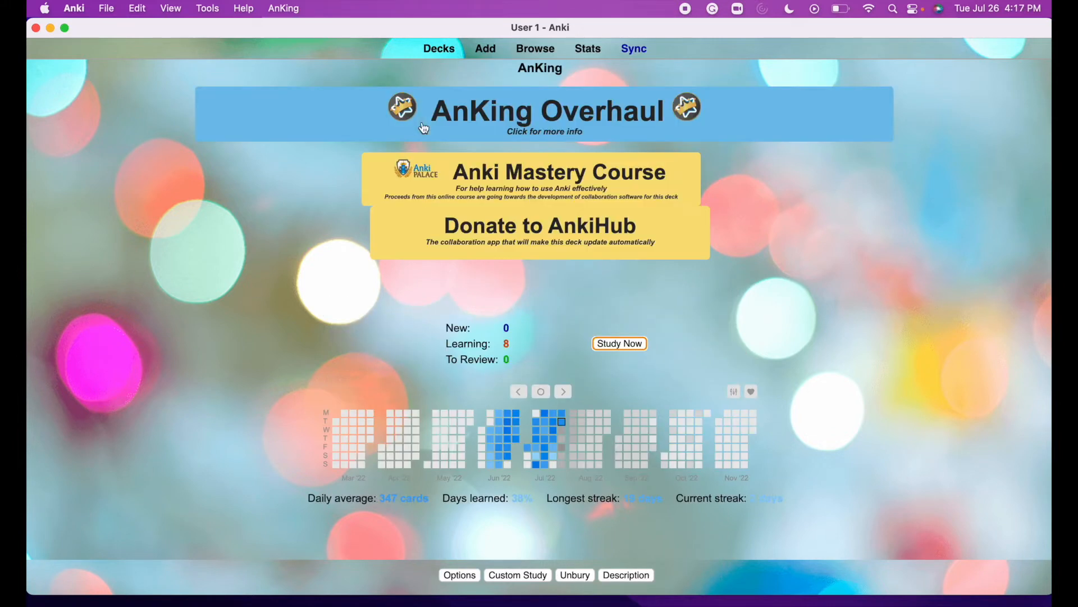
left_click(619, 345)
key("space")
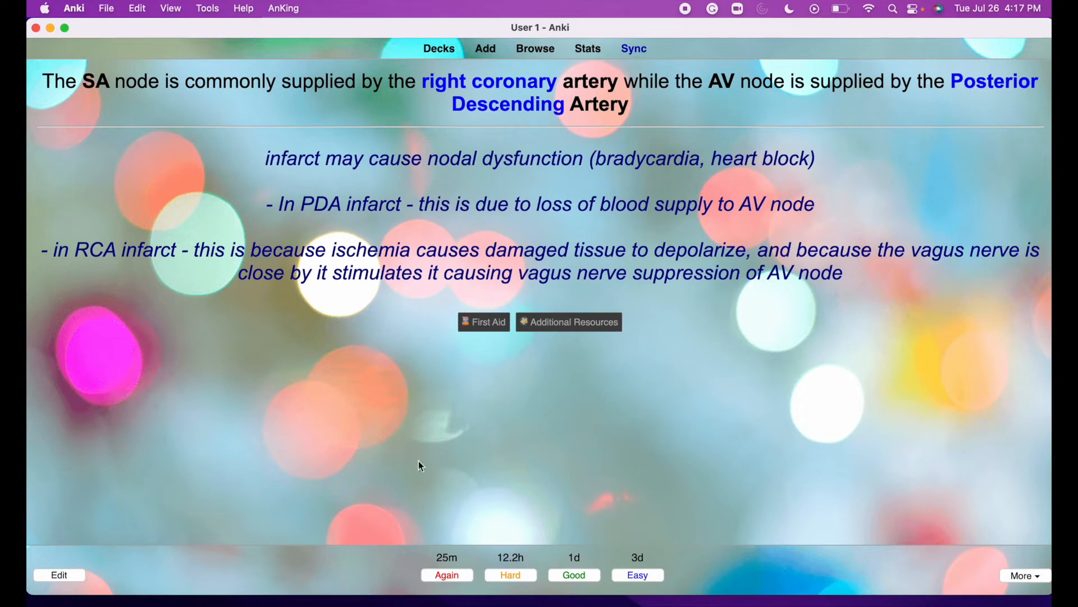
left_click(445, 575)
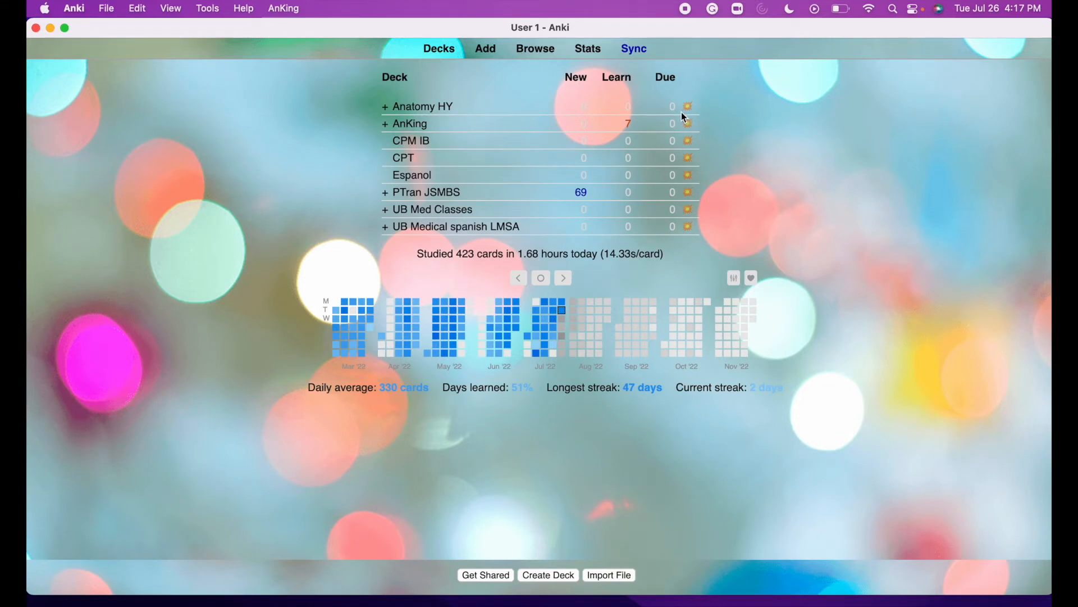
left_click(636, 50)
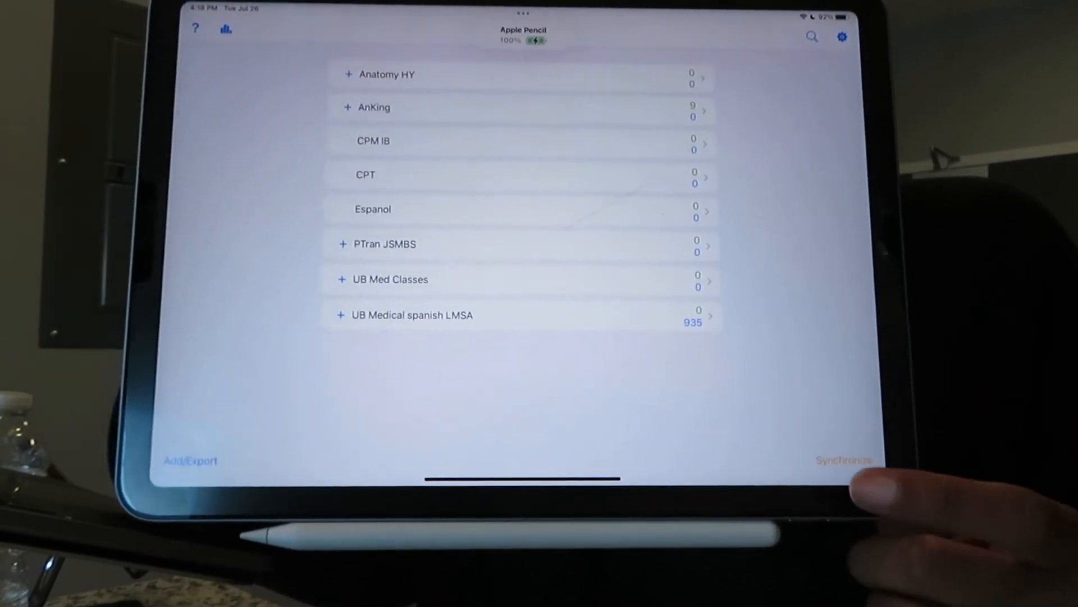
Synchronize AnkiMobile on the iPad so it shows the desktop's eight decks.
left_click(827, 463)
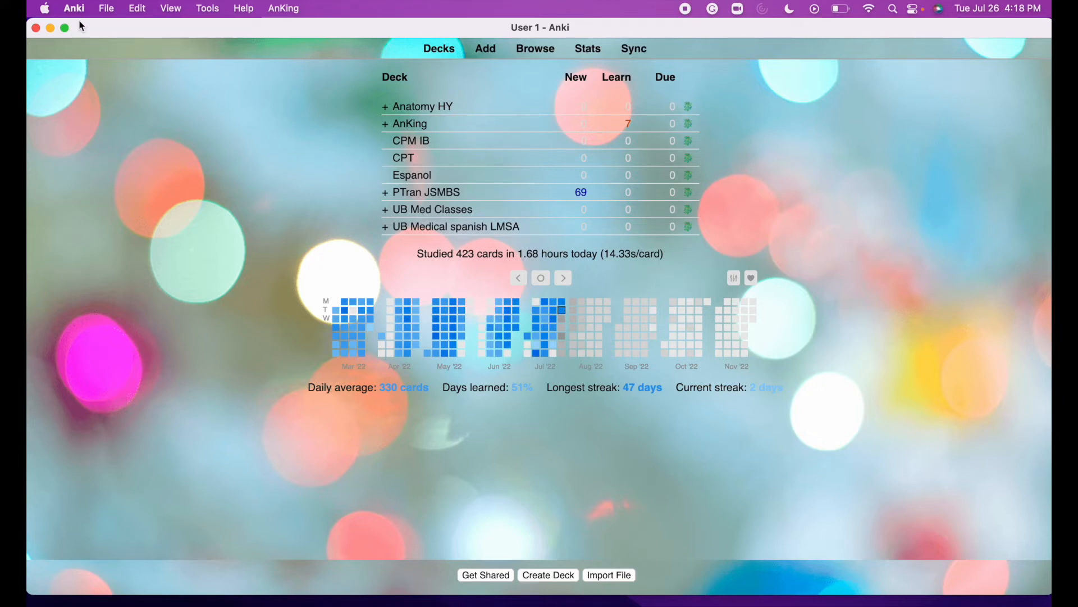
From Tools > Add-ons, select Special Fields and open its AnkiWeb add-on page.
left_click(205, 10)
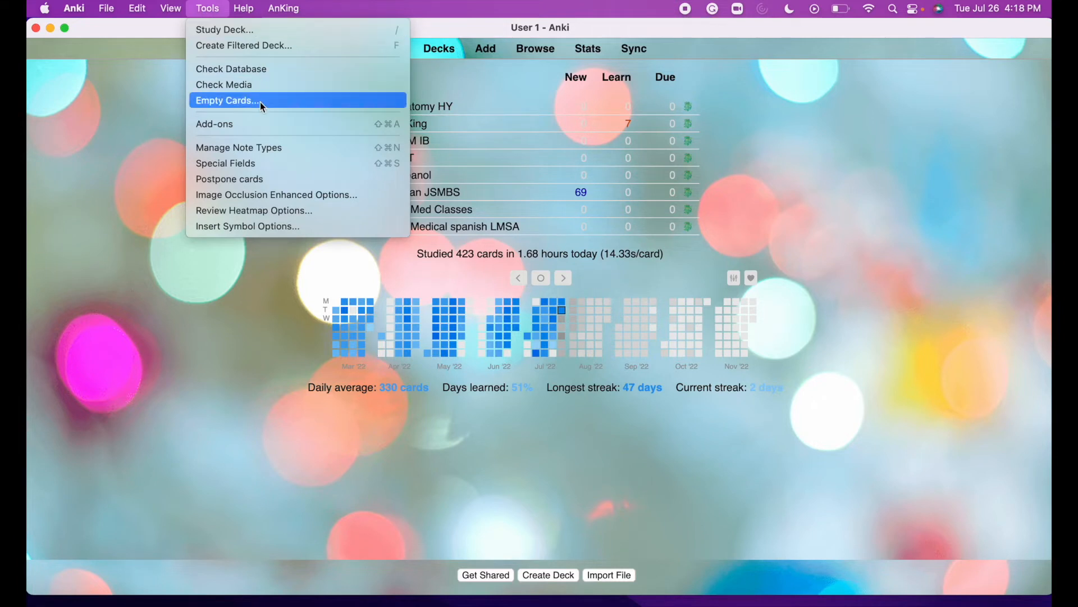
left_click(259, 124)
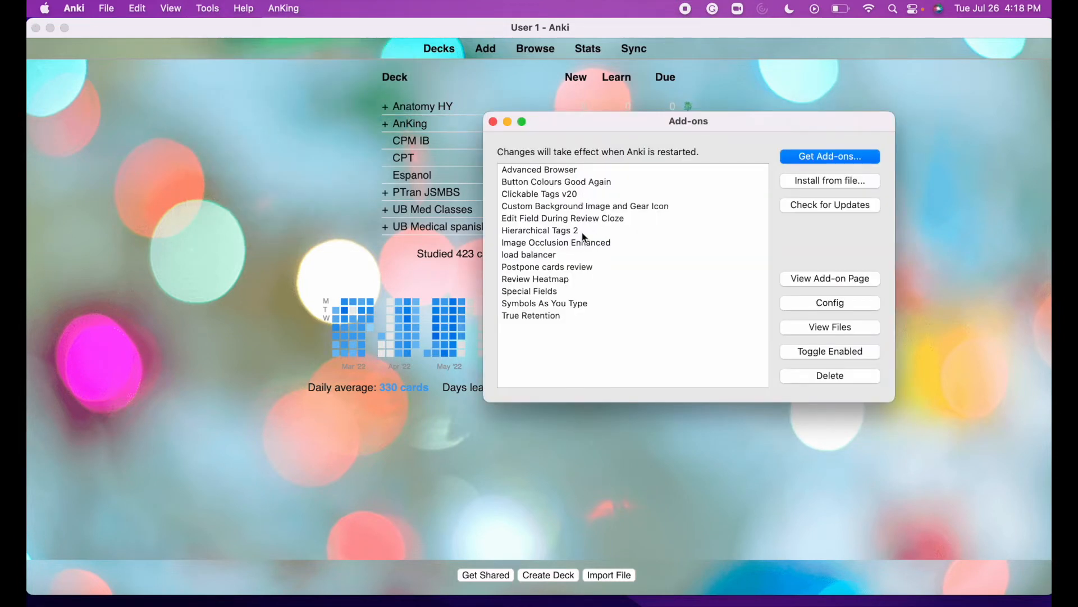
left_click(580, 291)
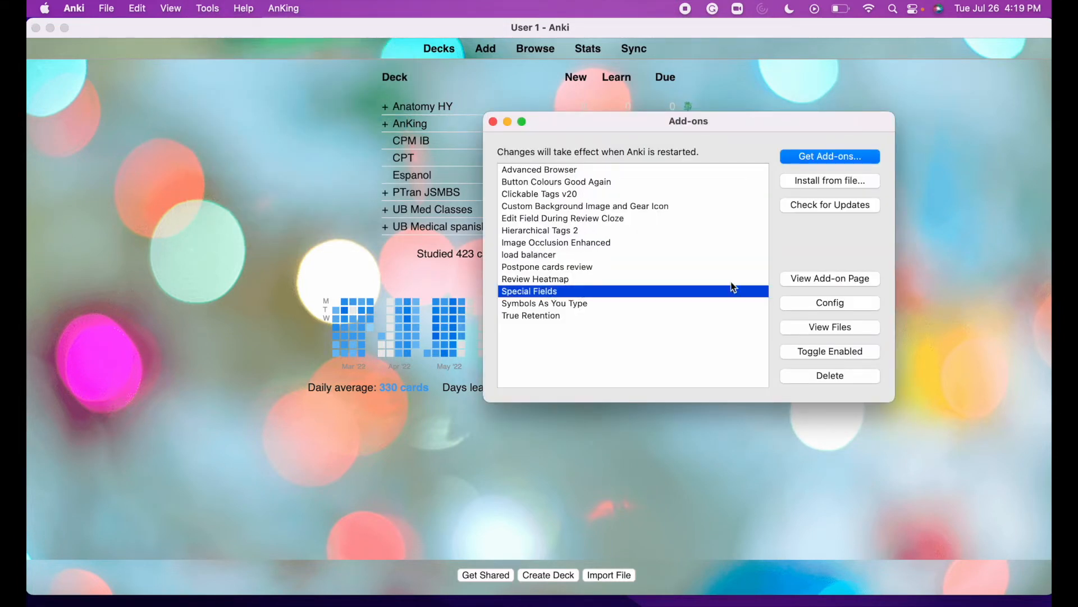
left_click(832, 281)
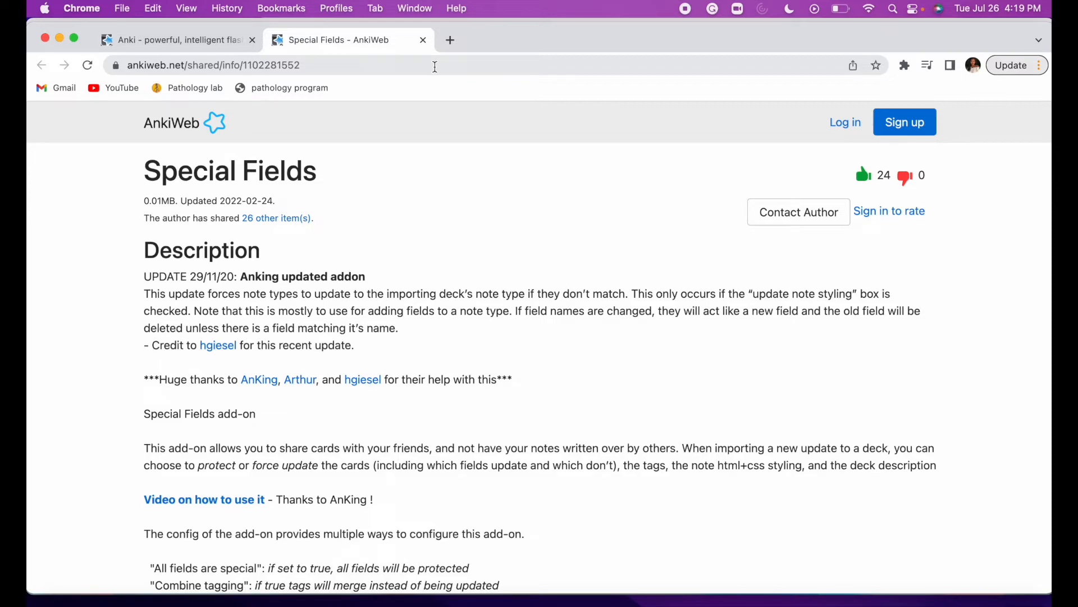
scroll(484, 284, "down", 15)
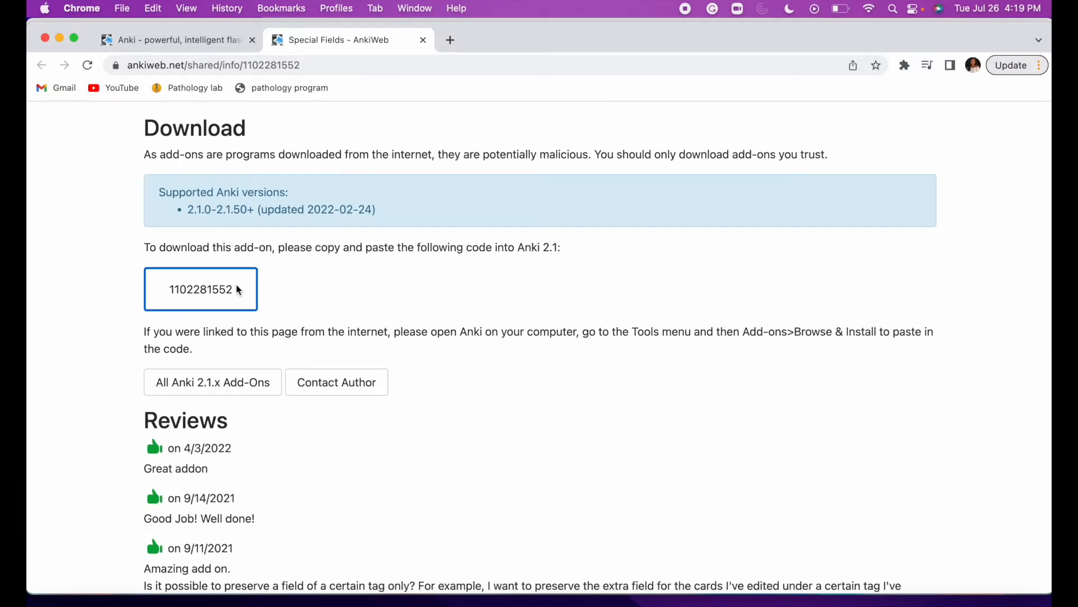
left_click_drag(238, 289, 157, 289)
key("super+c")
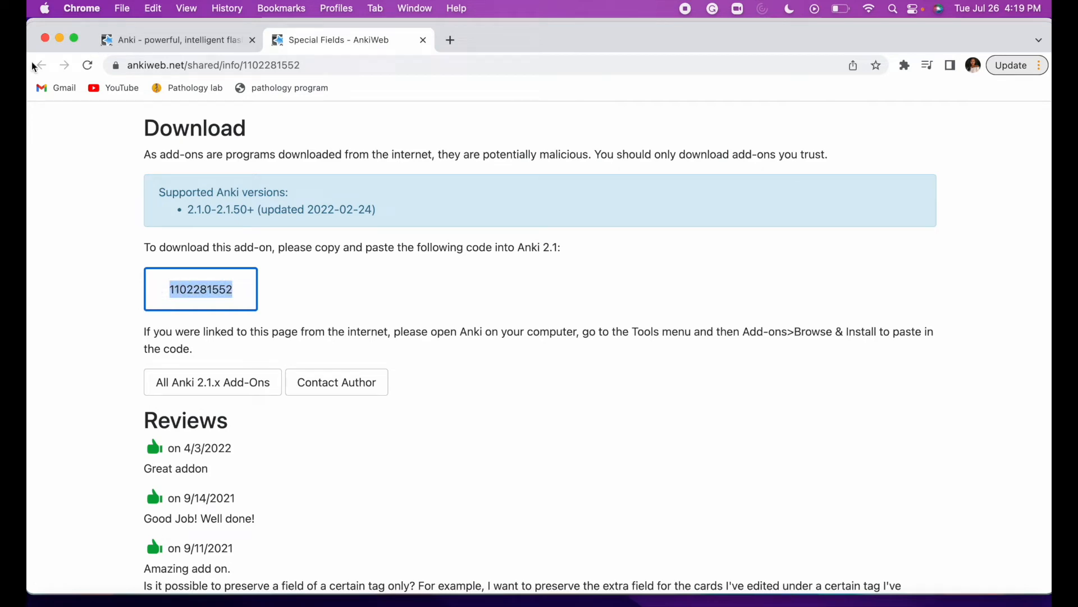
left_click(56, 37)
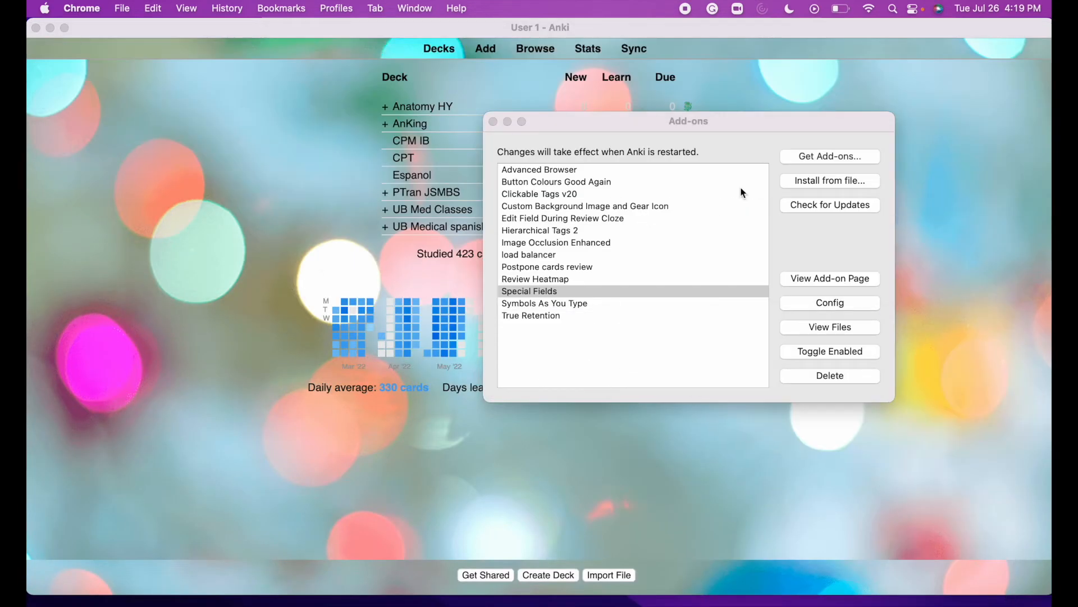
Paste the Special Fields code into Get Add-ons and cancel, then open Review Heatmap's AnkiWeb page.
left_click(808, 159)
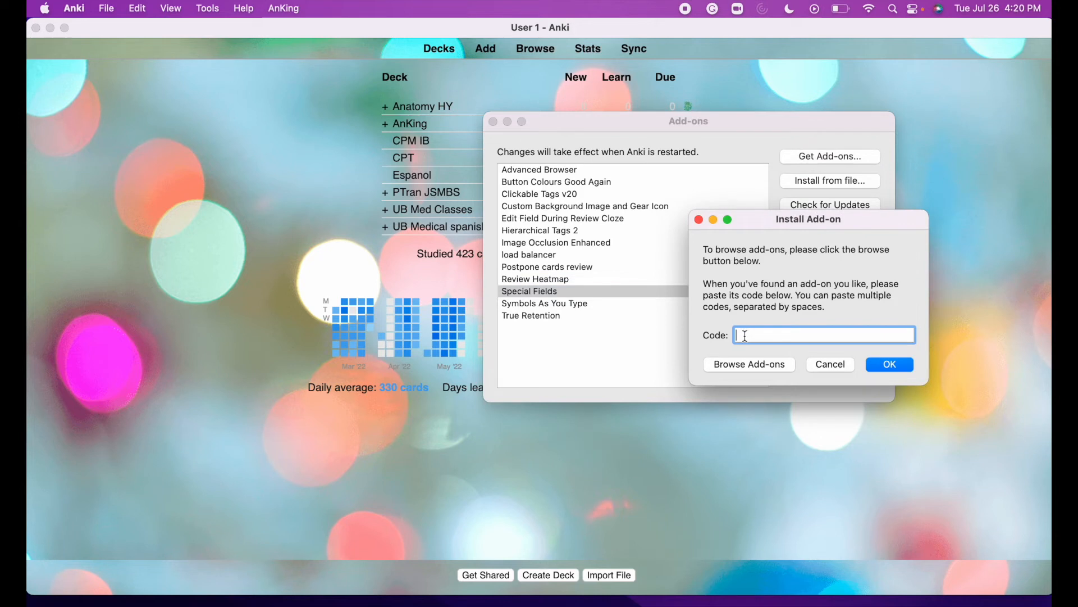
key("super+v")
left_click(830, 364)
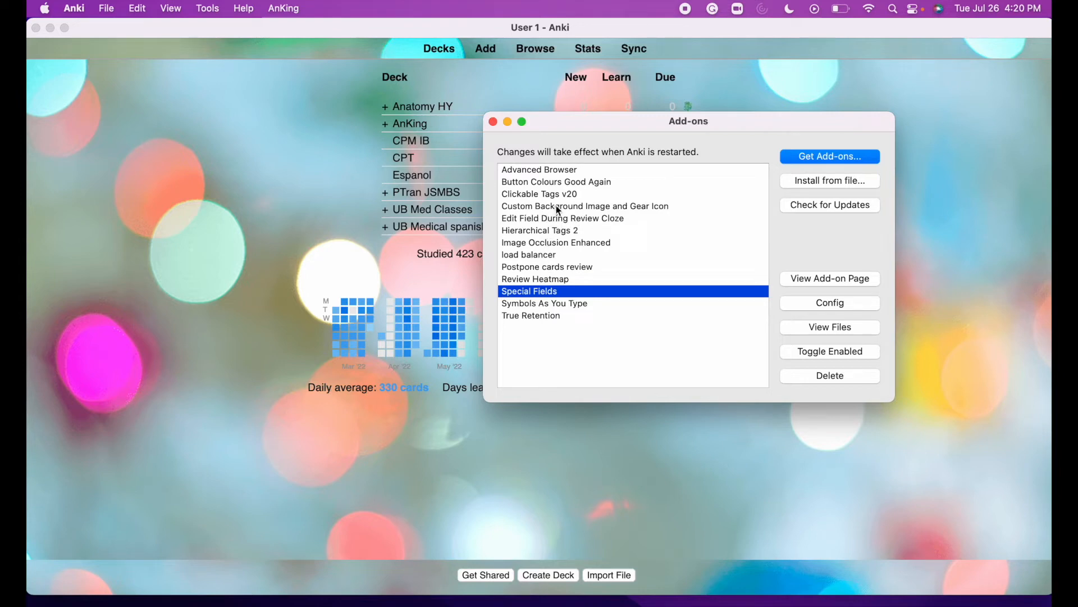
left_click(533, 280)
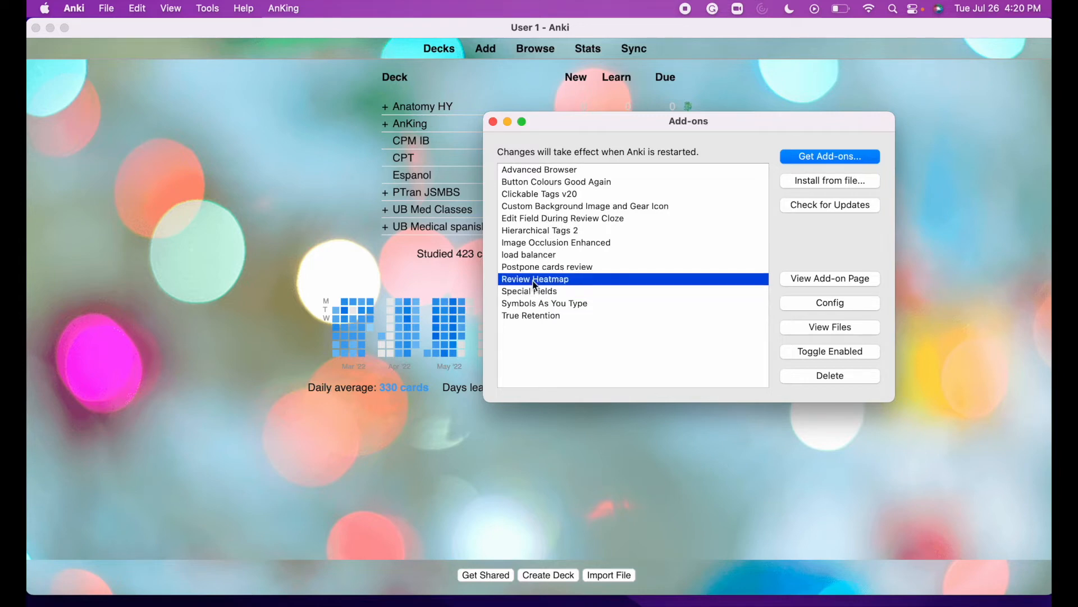
left_click(837, 278)
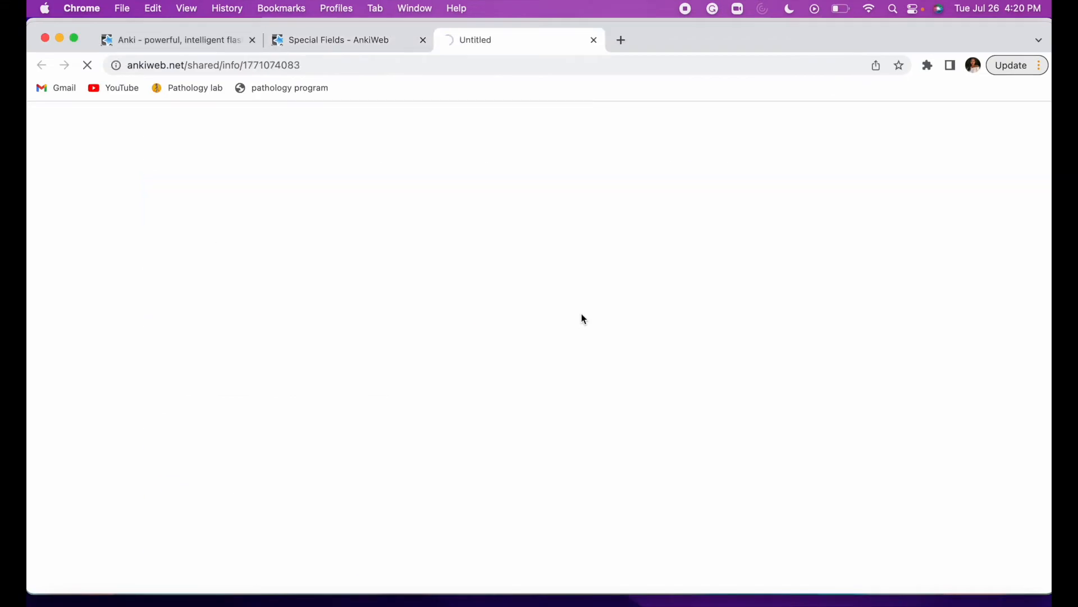
scroll(543, 344, "down", 2)
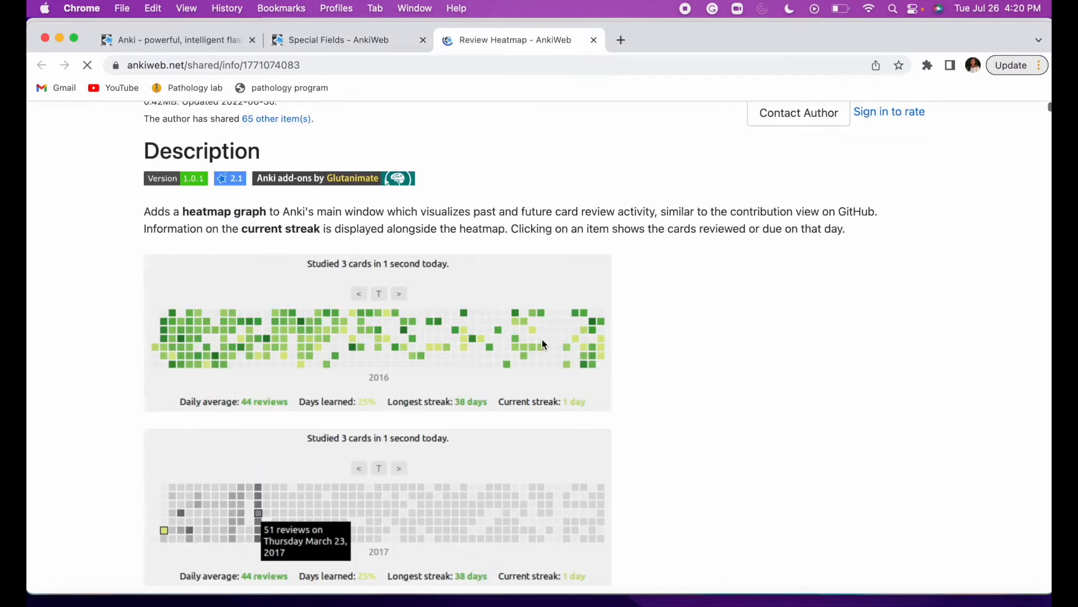
scroll(541, 339, "down", 15)
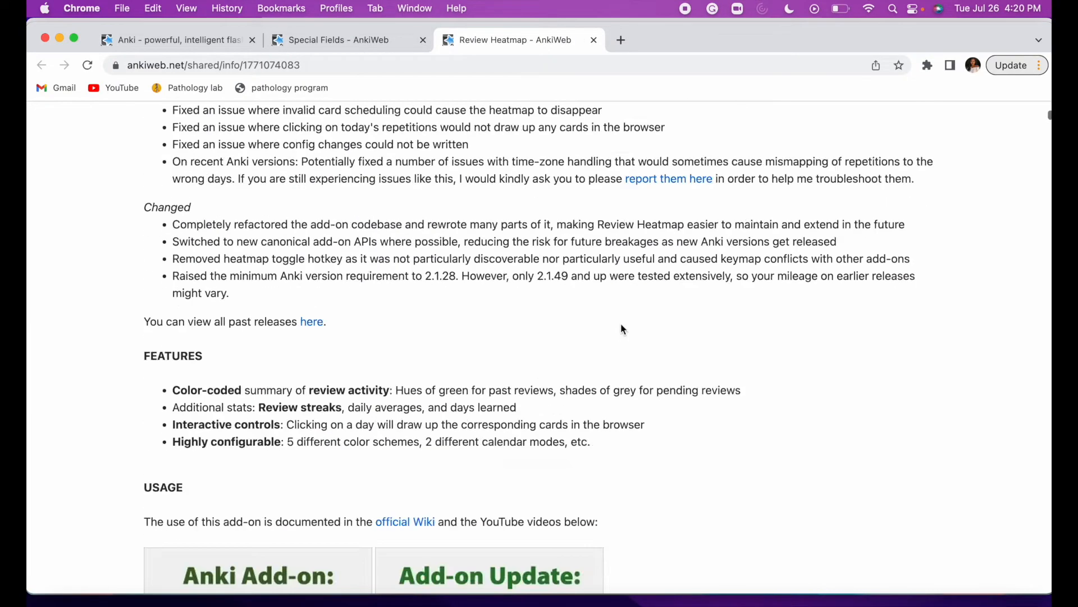
scroll(621, 326, "up", 15)
scroll(622, 326, "down", 4)
scroll(621, 326, "up", 1)
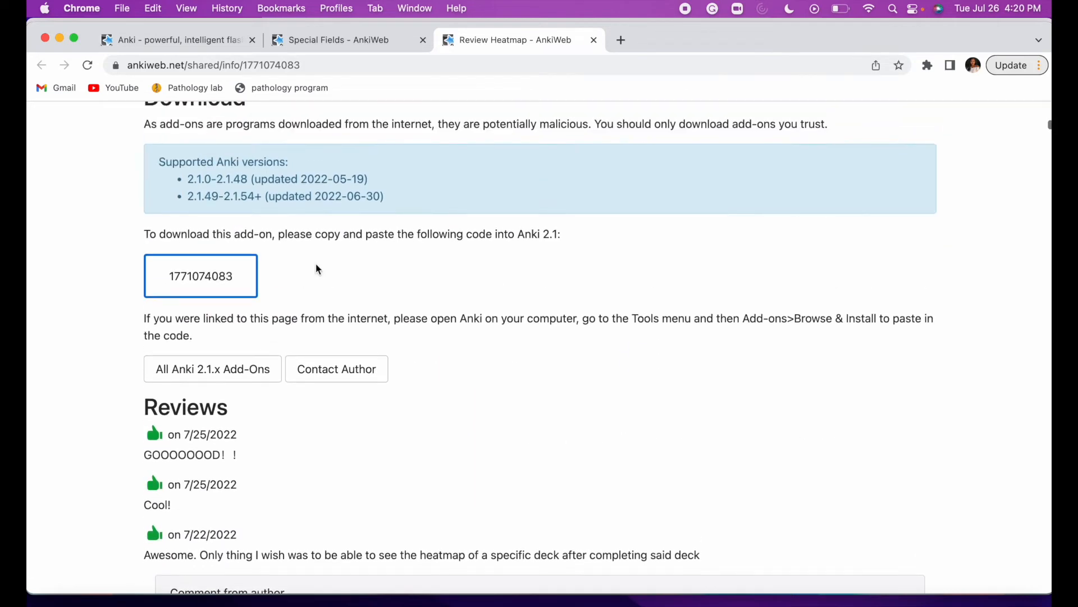
left_click_drag(239, 275, 161, 278)
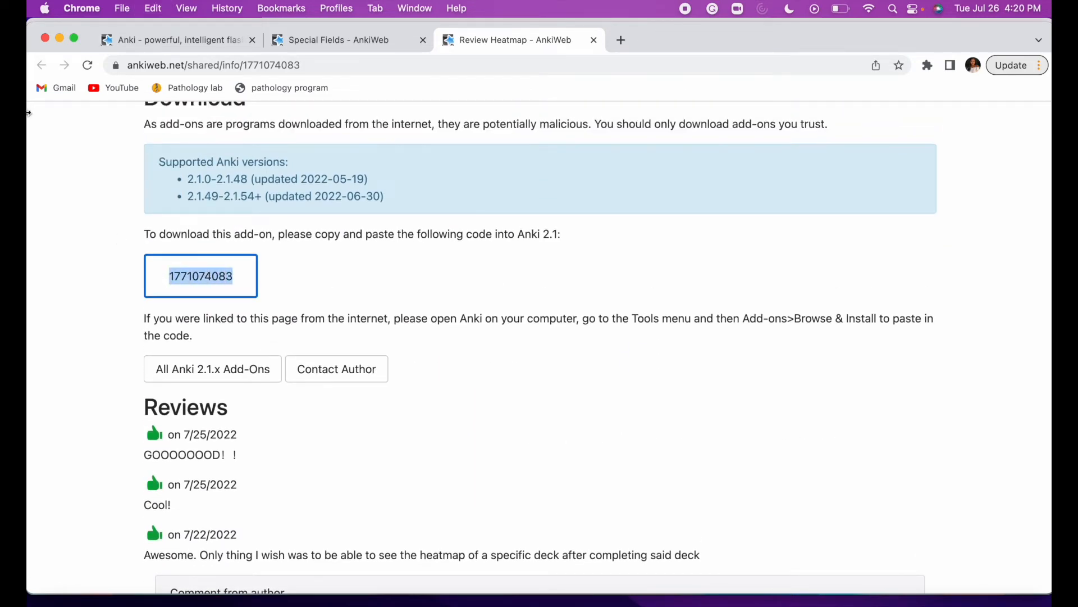
left_click(61, 38)
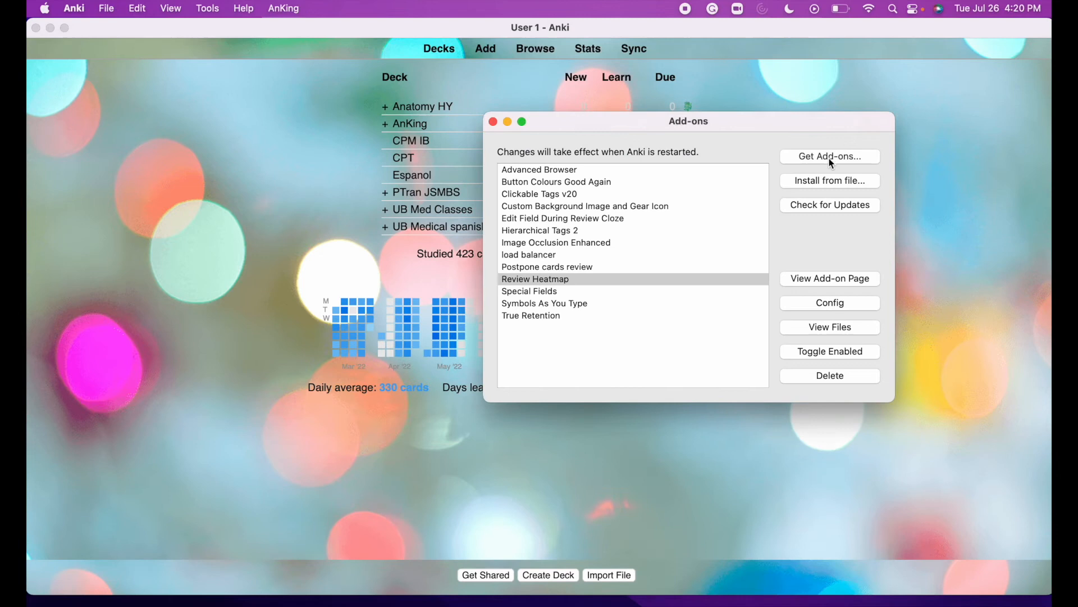
Dismiss the Get Add-ons prompt and open the Custom Background Image and Gear Icon add-on page.
left_click(831, 158)
left_click(831, 365)
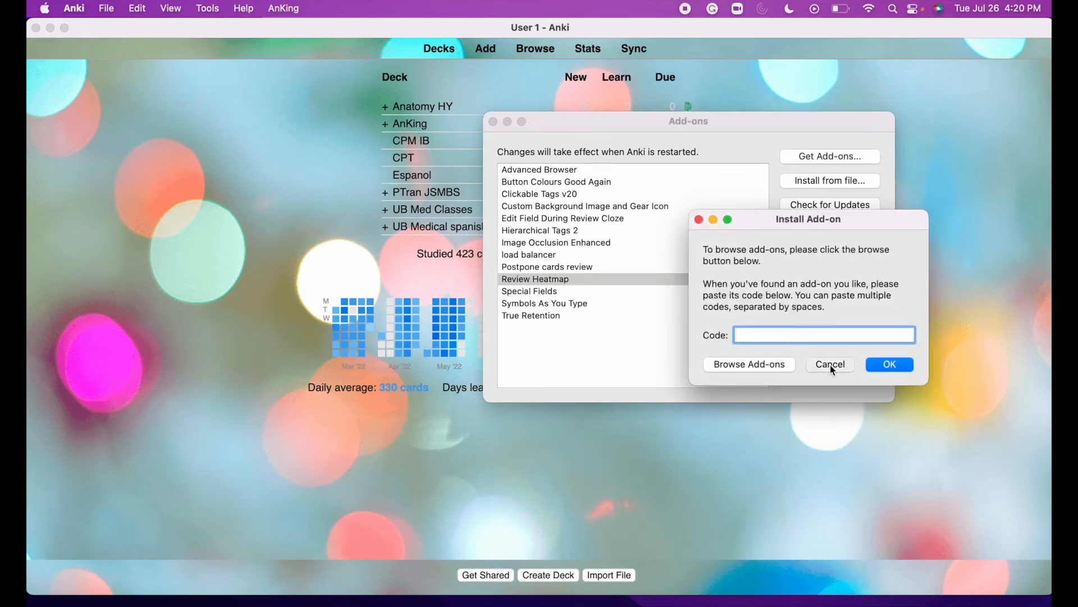
left_click(595, 212)
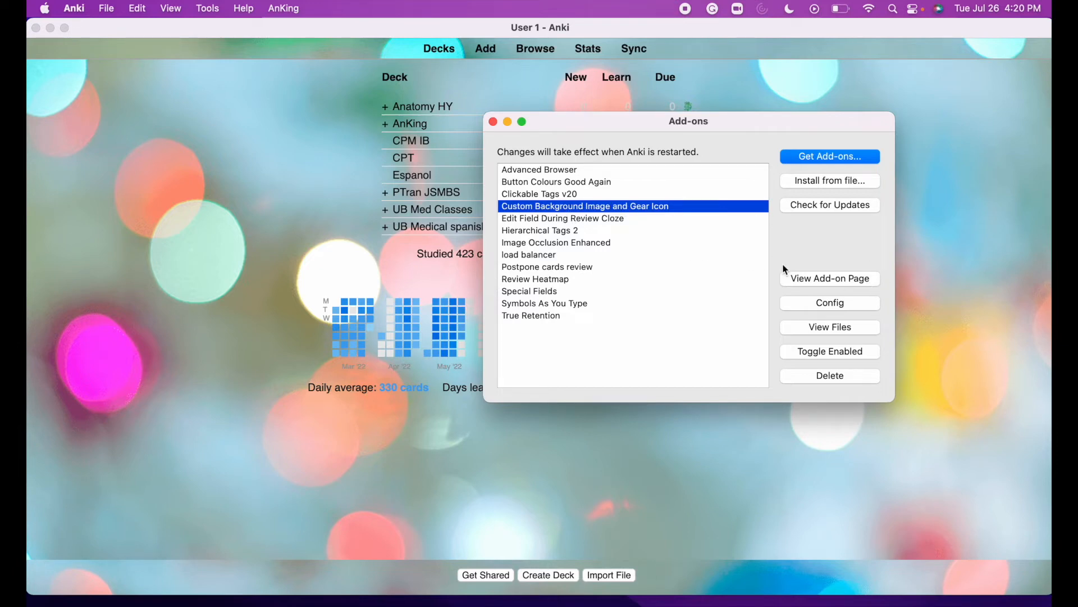
left_click(847, 279)
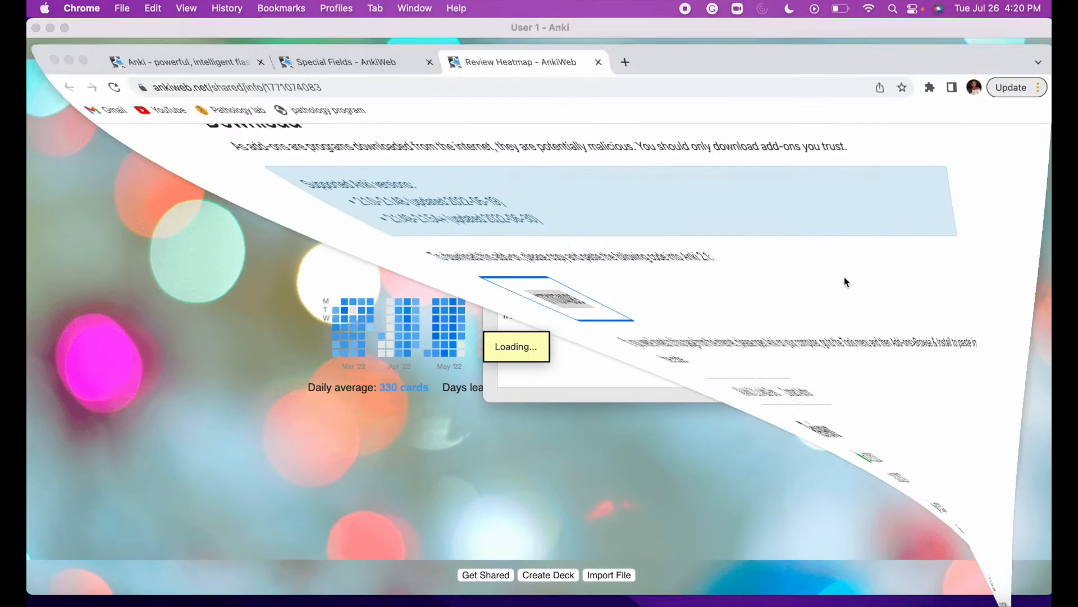
scroll(417, 313, "down", 15)
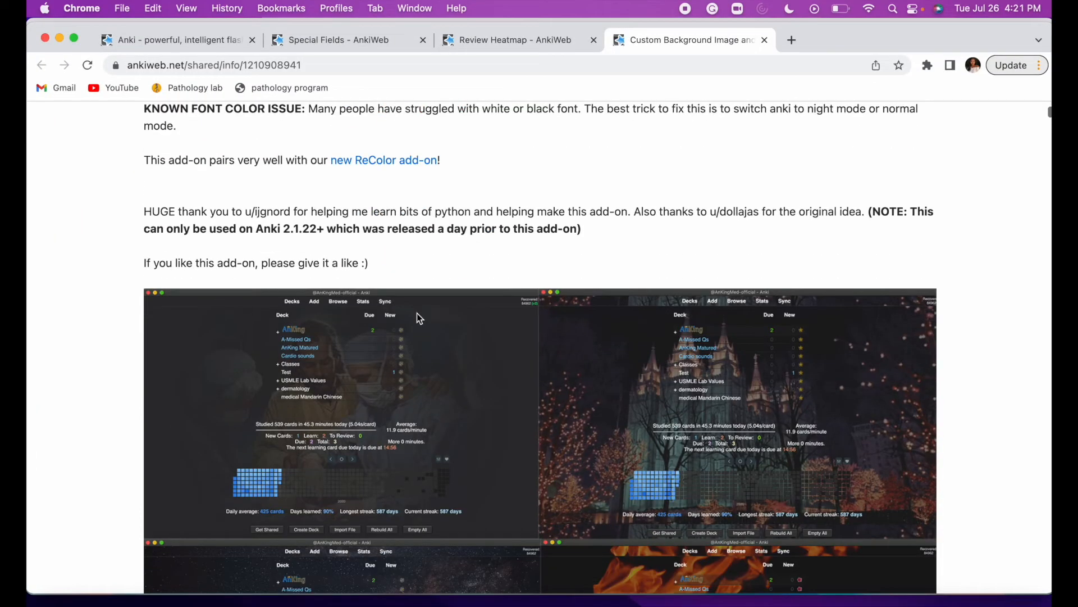
scroll(417, 312, "down", 20)
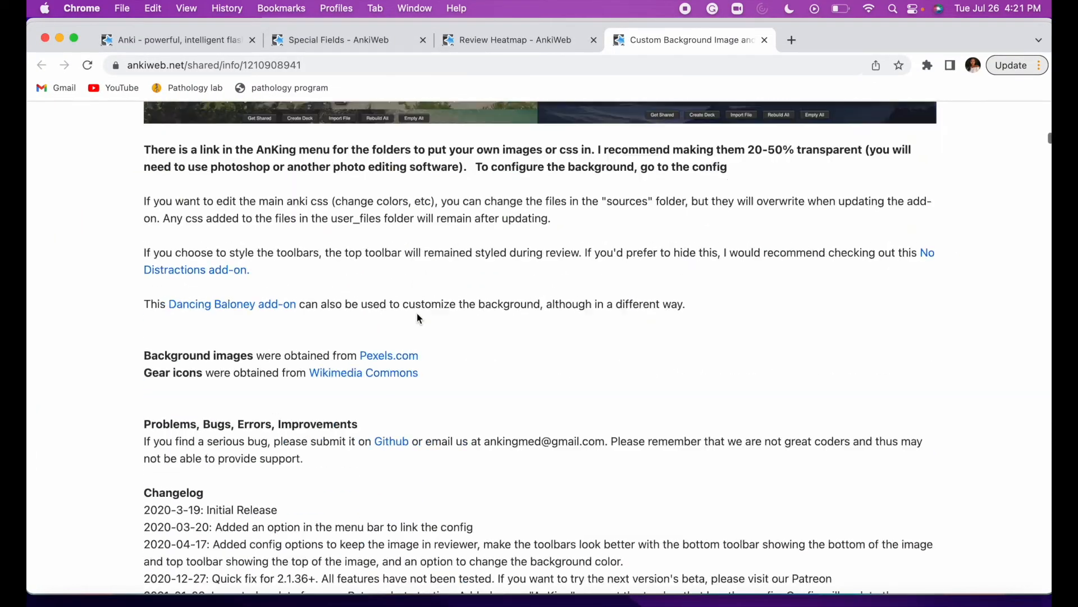
scroll(417, 313, "down", 10)
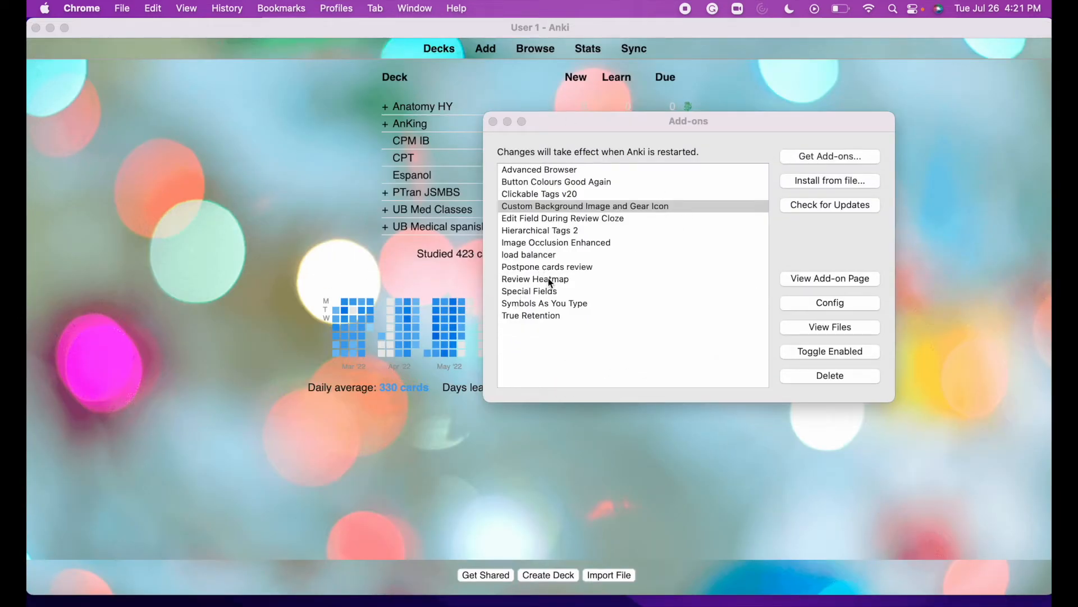
Select Postpone cards review in the Add-ons window and open its AnkiWeb page.
left_click(563, 266)
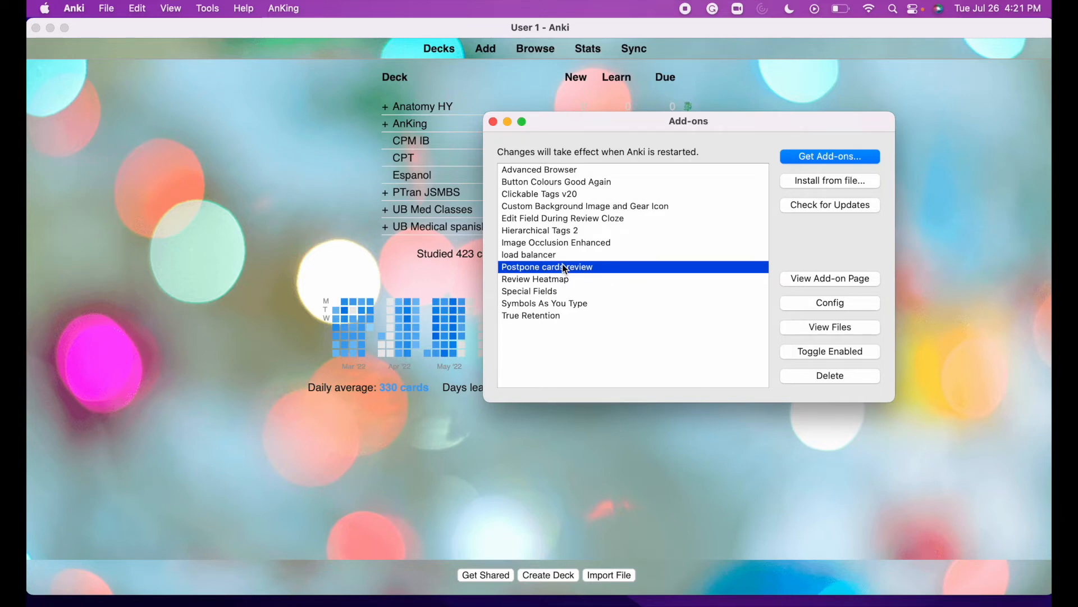
left_click(843, 279)
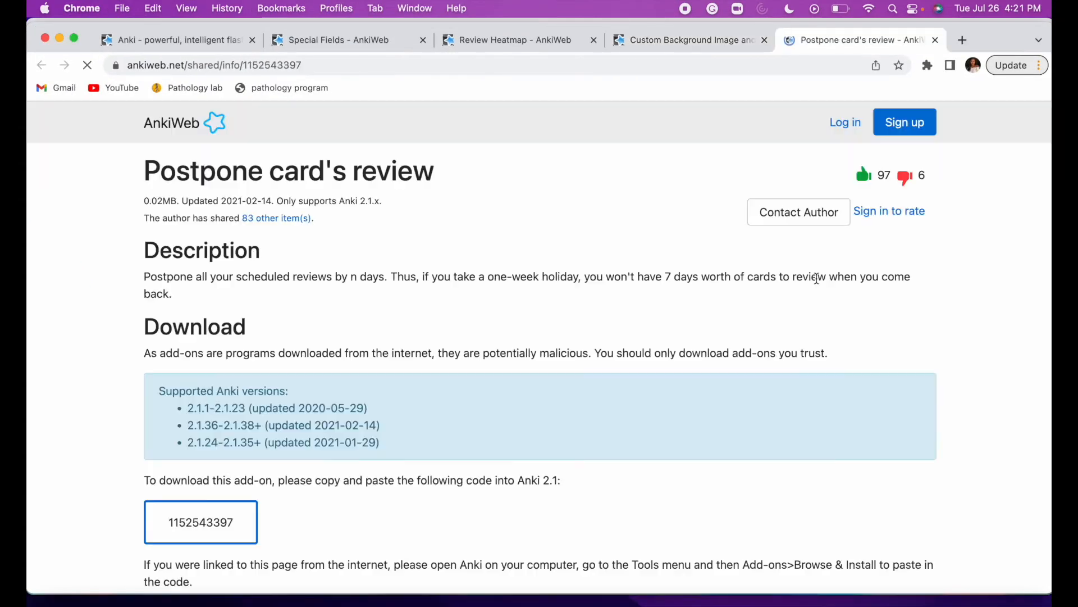
scroll(396, 324, "down", 15)
scroll(395, 322, "up", 10)
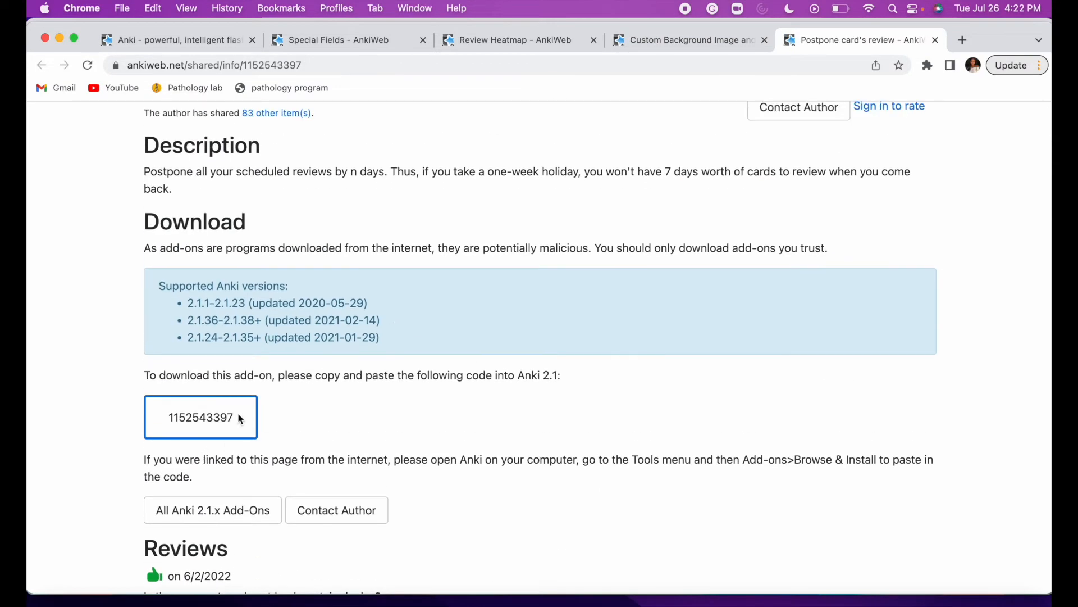
left_click(58, 41)
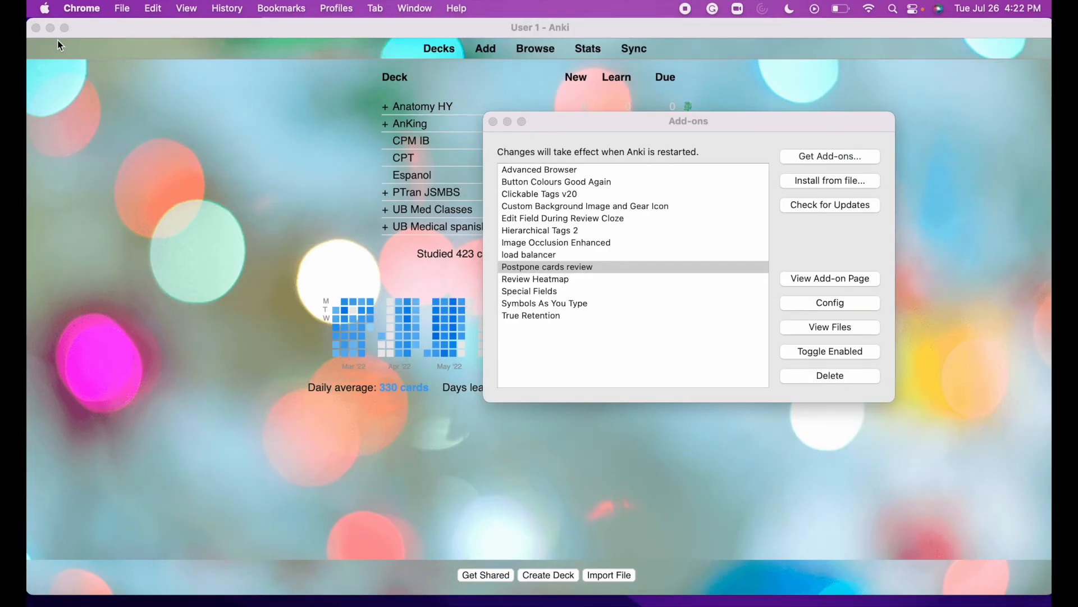
Close the Add-ons window and choose Postpone cards from the AnKing deck's gear menu.
left_click(494, 121)
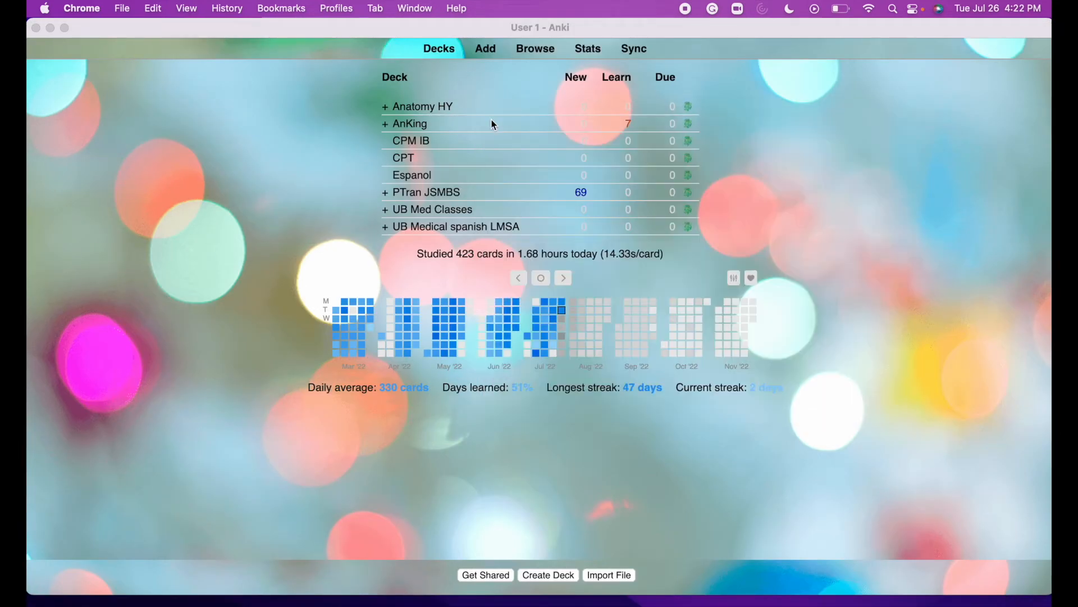
left_click(690, 122)
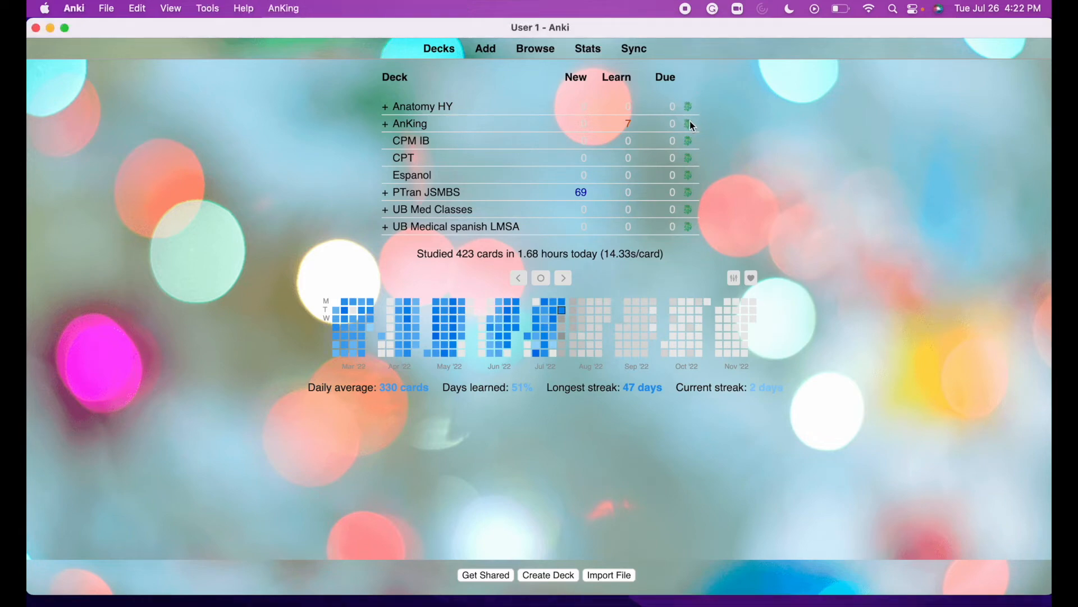
left_click(690, 121)
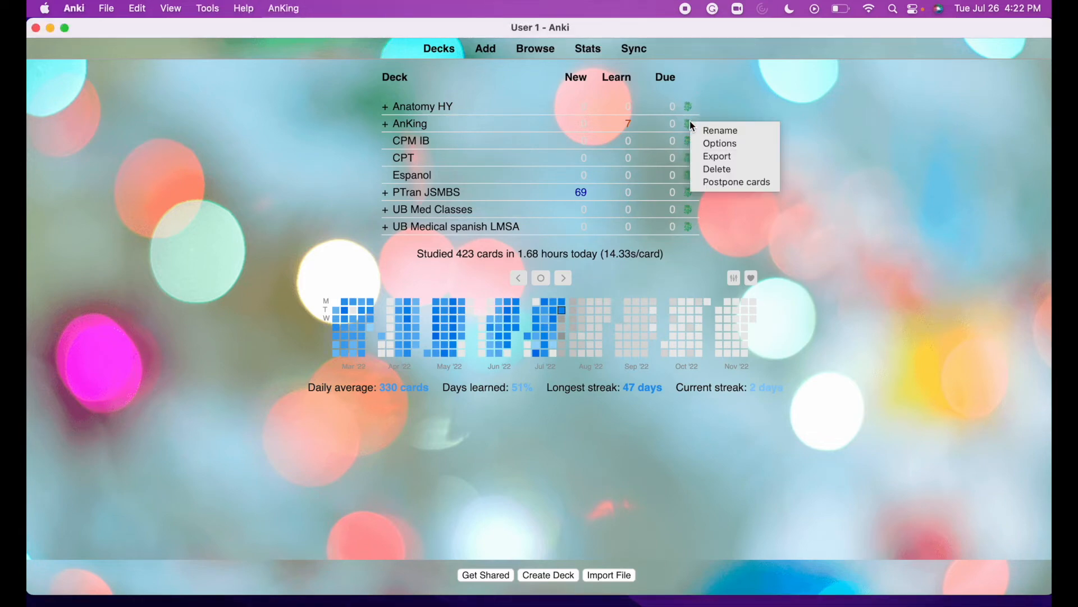
left_click(737, 182)
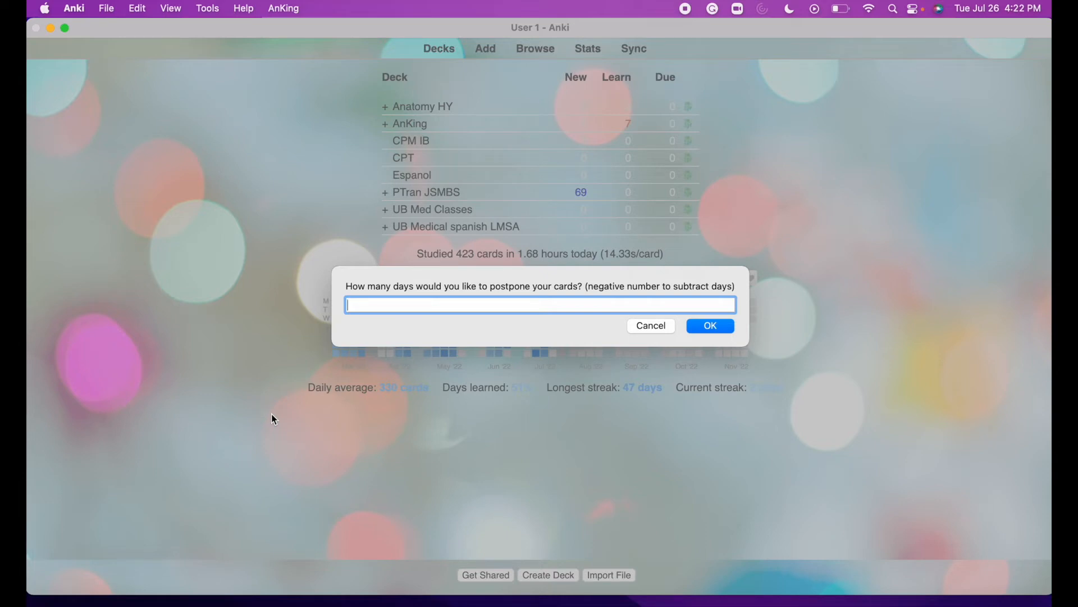
Postpone the AnKing deck's cards by +1 day, then by -1 day to restore them.
type("+1")
left_click(711, 327)
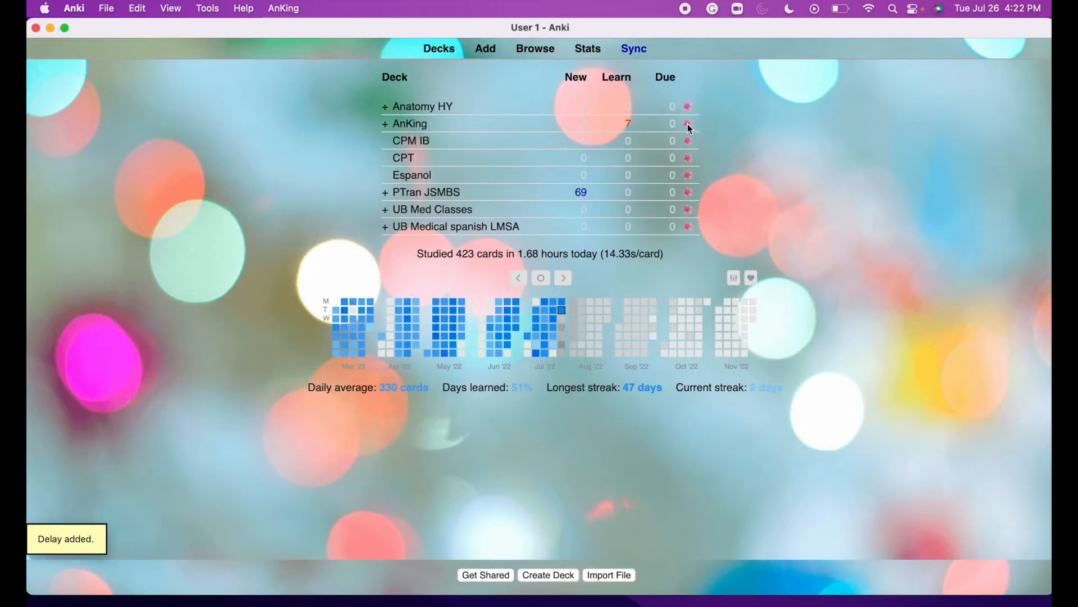
left_click(688, 124)
left_click(719, 185)
type("-1")
left_click(720, 325)
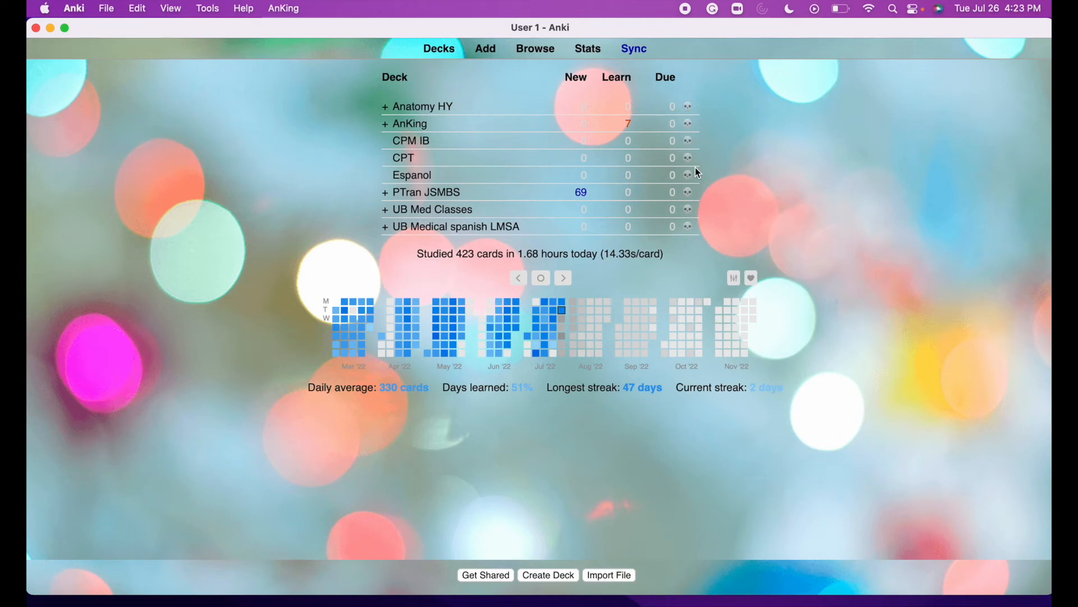
Open the AnKing deck's gear menu, dismiss it, and bring it up again.
left_click(686, 123)
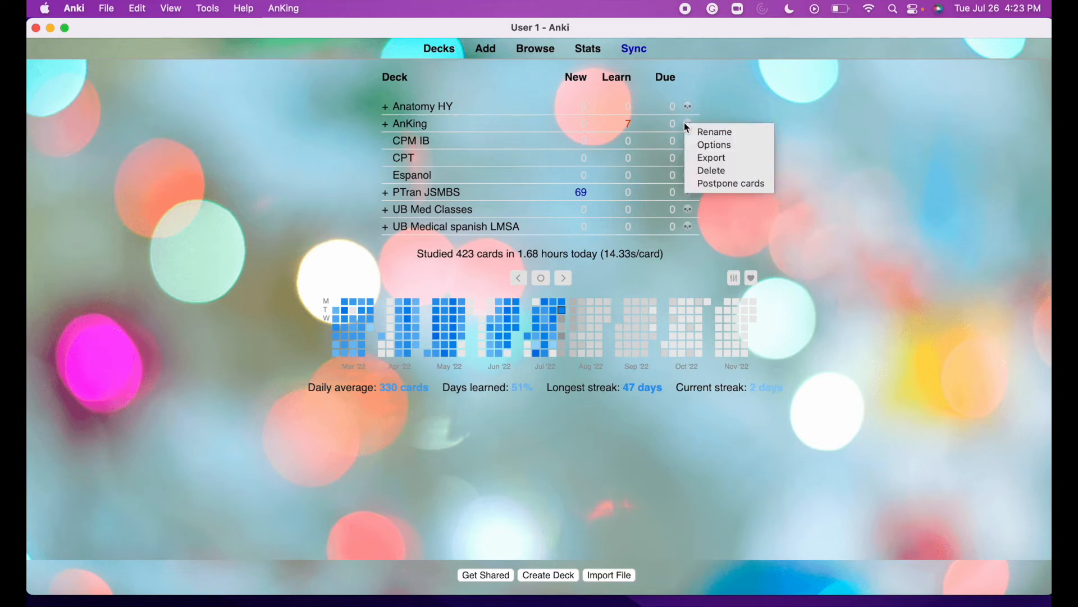
left_click(833, 171)
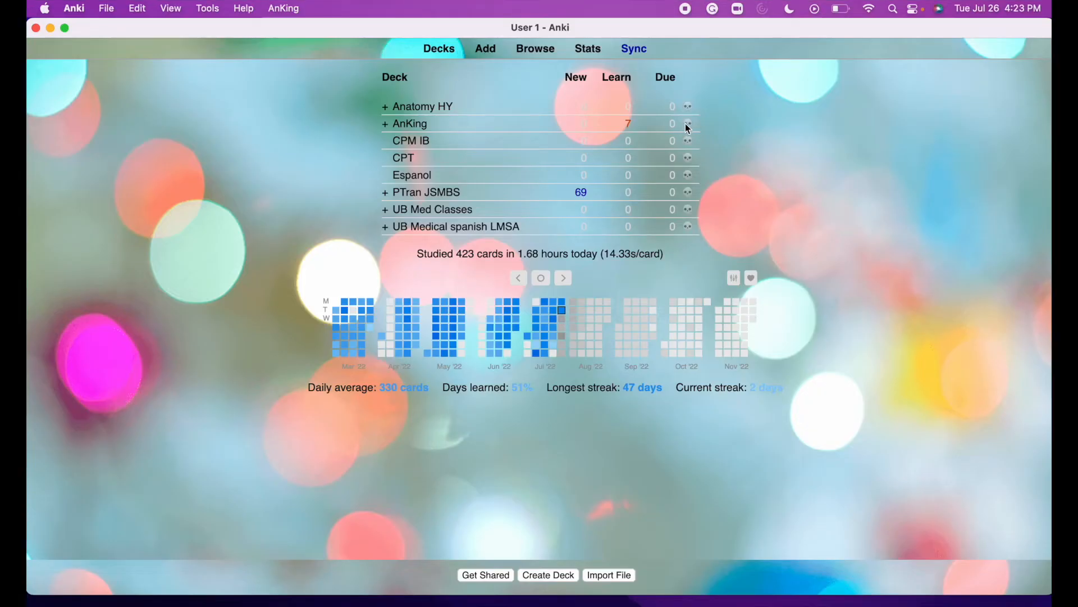
left_click(688, 125)
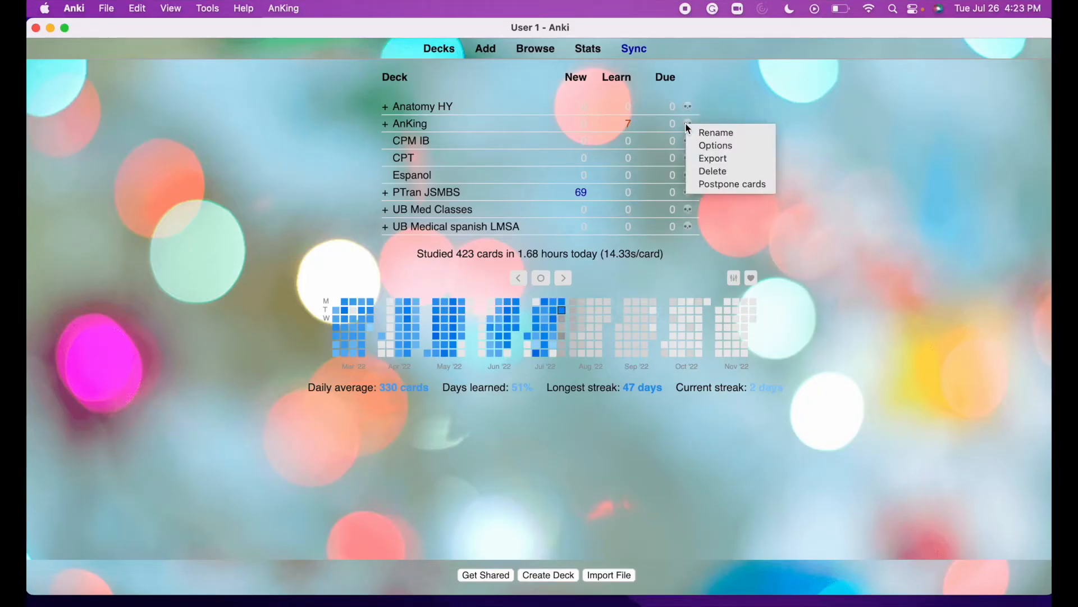
left_click(707, 144)
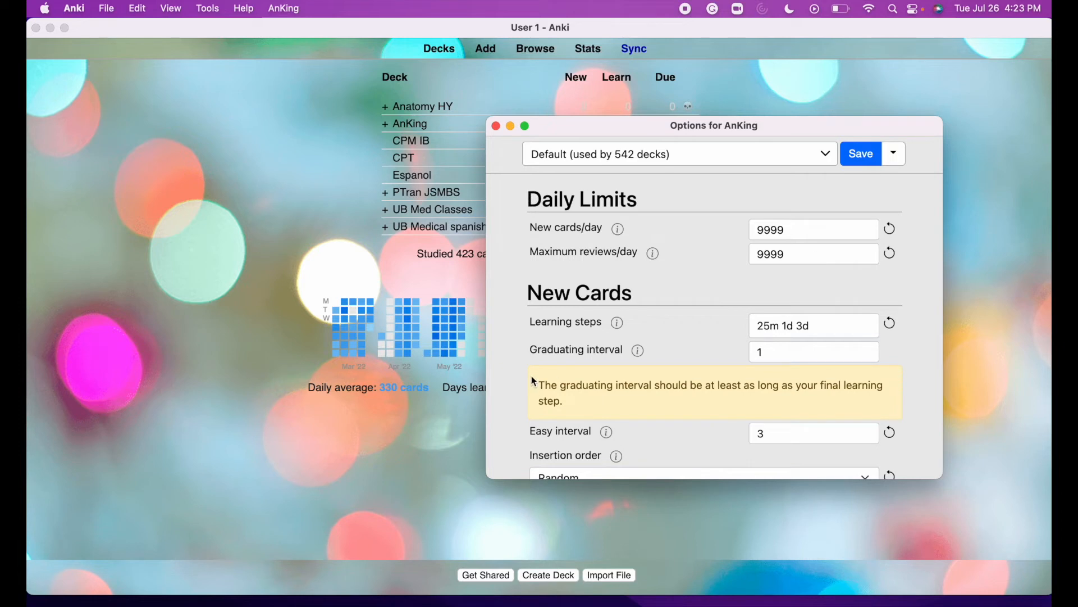
scroll(647, 347, "down", 5)
scroll(675, 365, "up", 6)
scroll(753, 264, "down", 2)
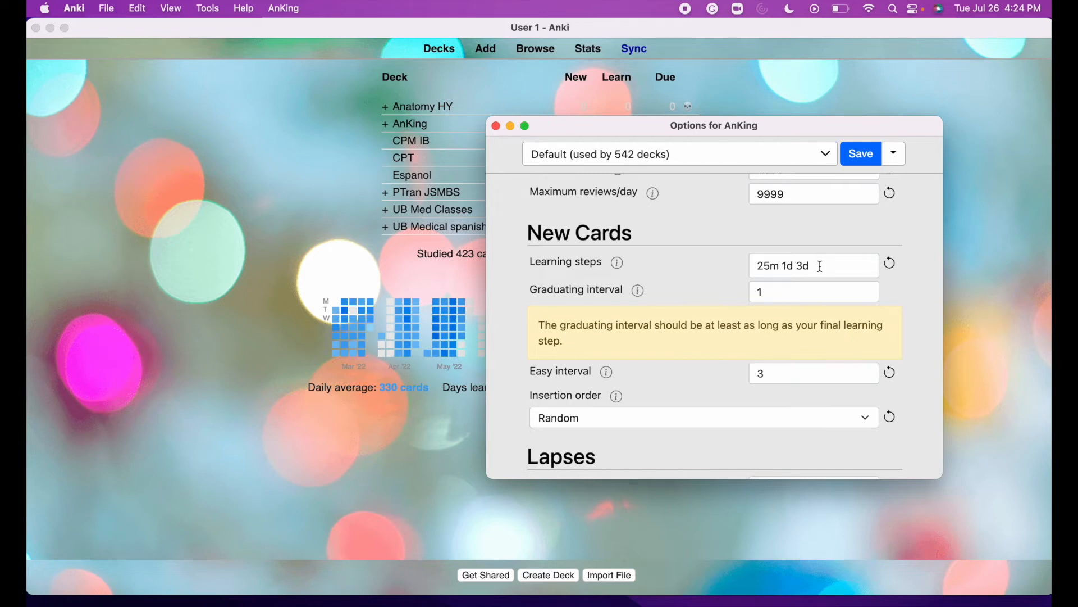
scroll(749, 284, "down", 3)
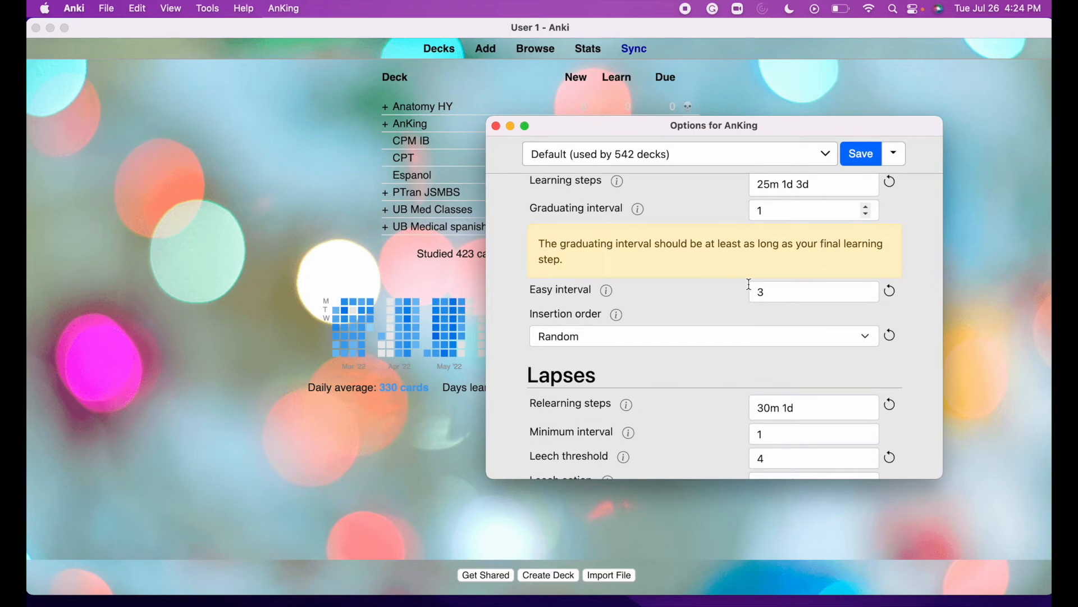
scroll(746, 375, "down", 3)
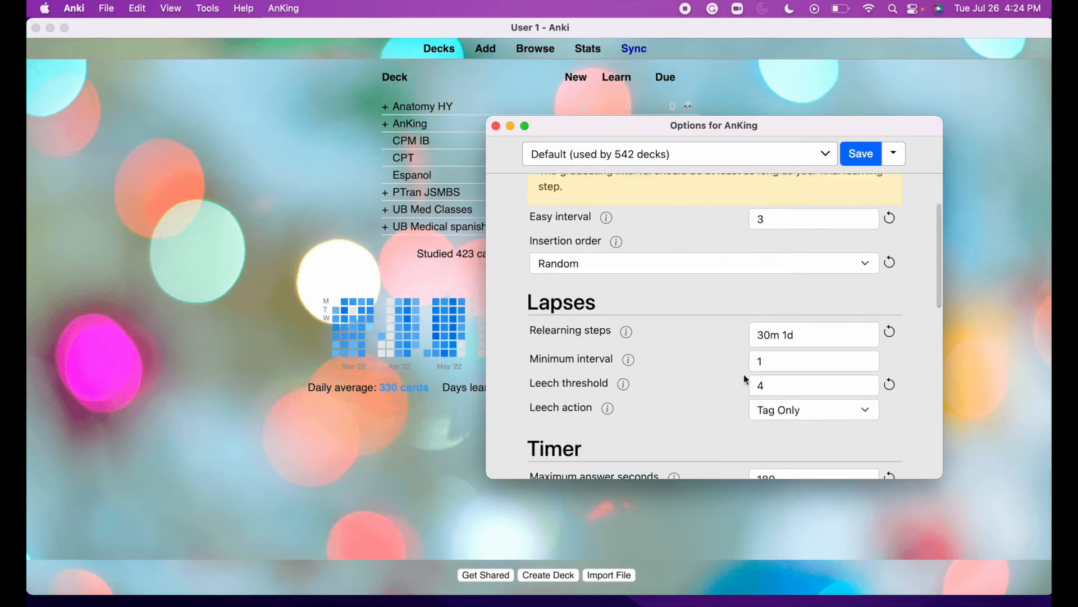
scroll(745, 376, "down", 2)
scroll(745, 379, "down", 1)
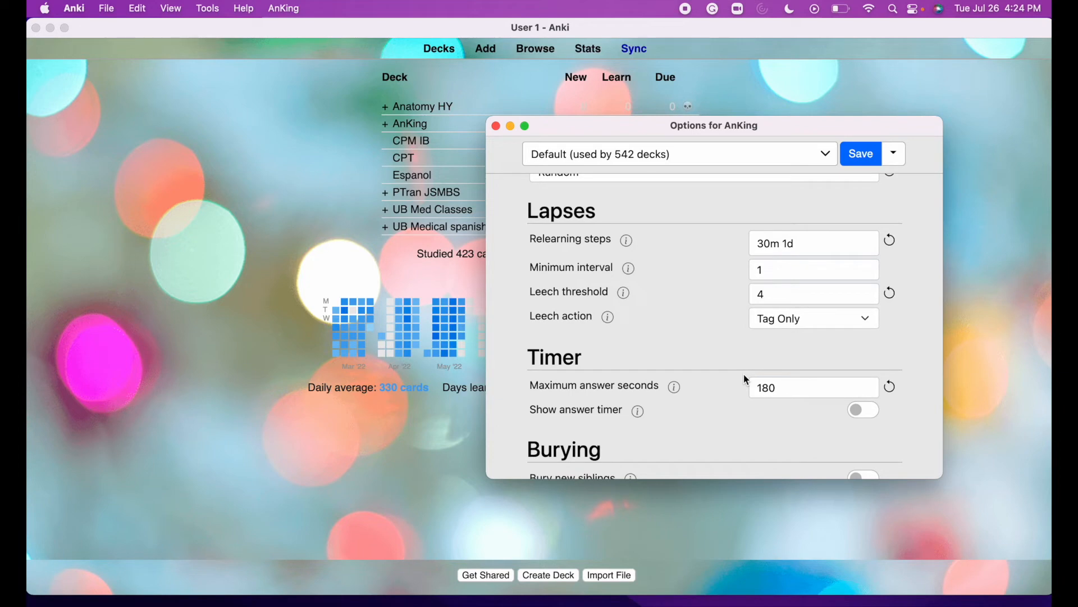
scroll(745, 375, "down", 8)
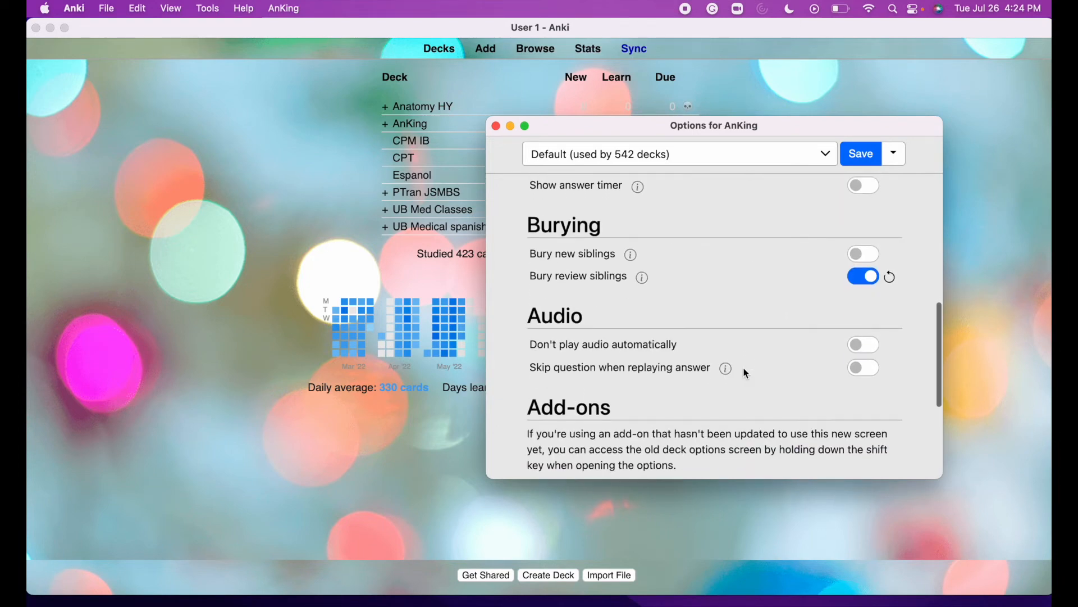
scroll(744, 370, "down", 8)
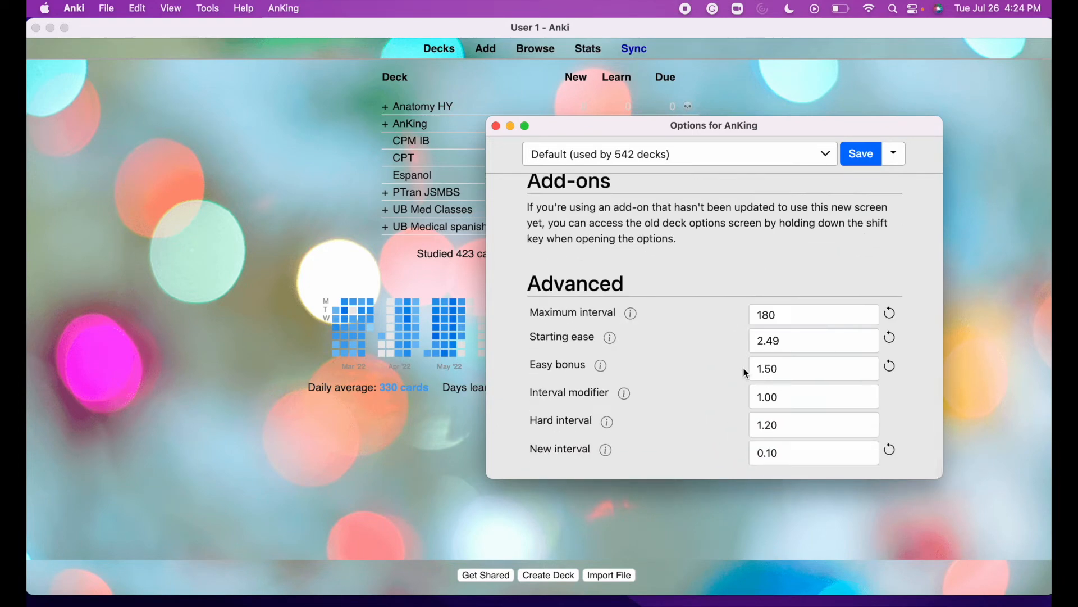
key("Escape")
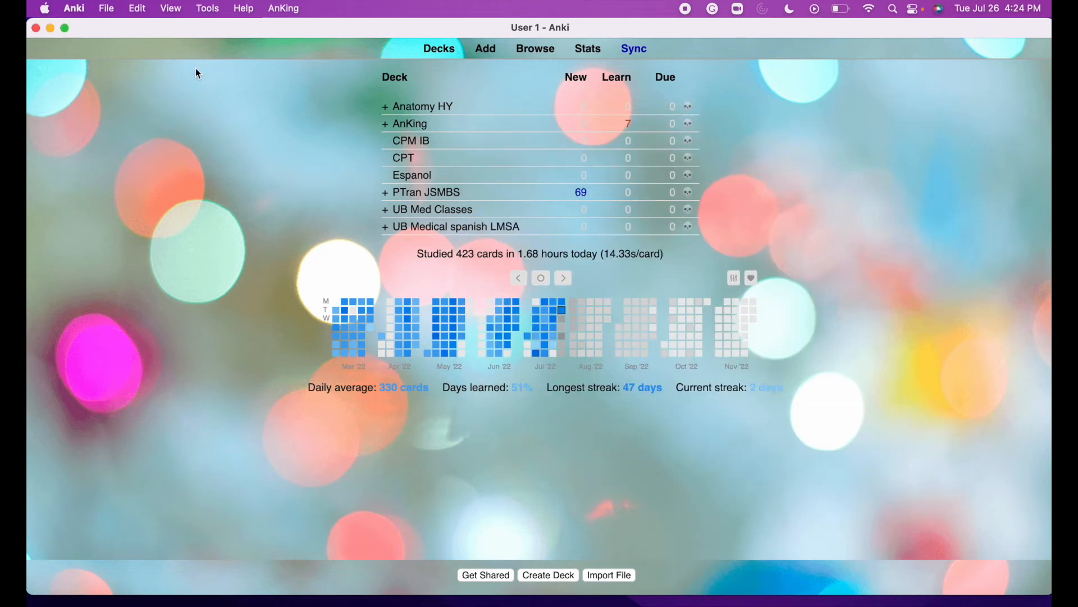
Open Anki's Preferences at the Scheduling settings.
left_click(74, 8)
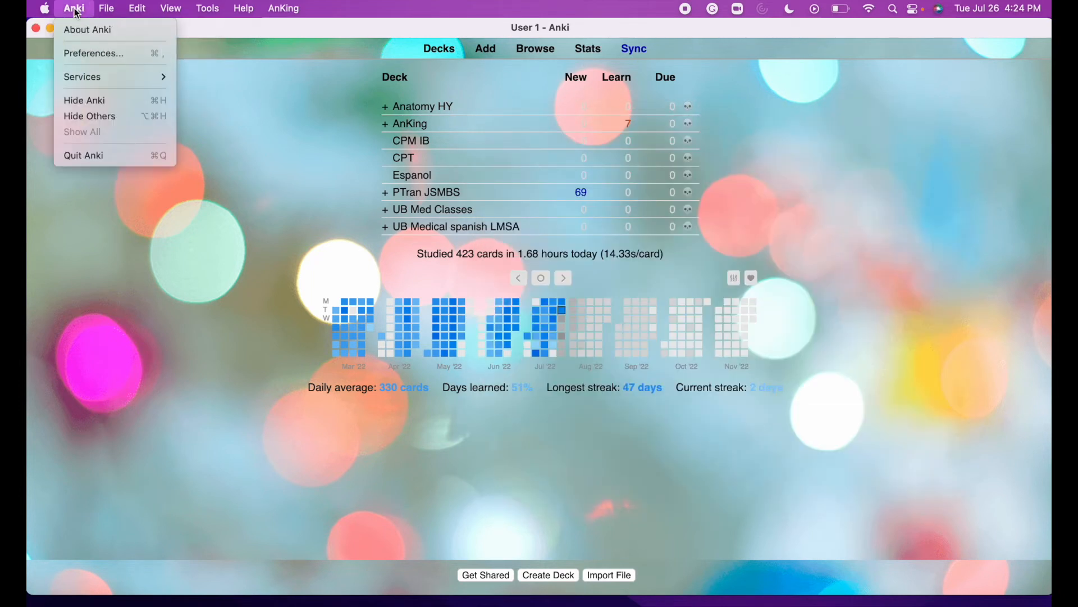
left_click(81, 54)
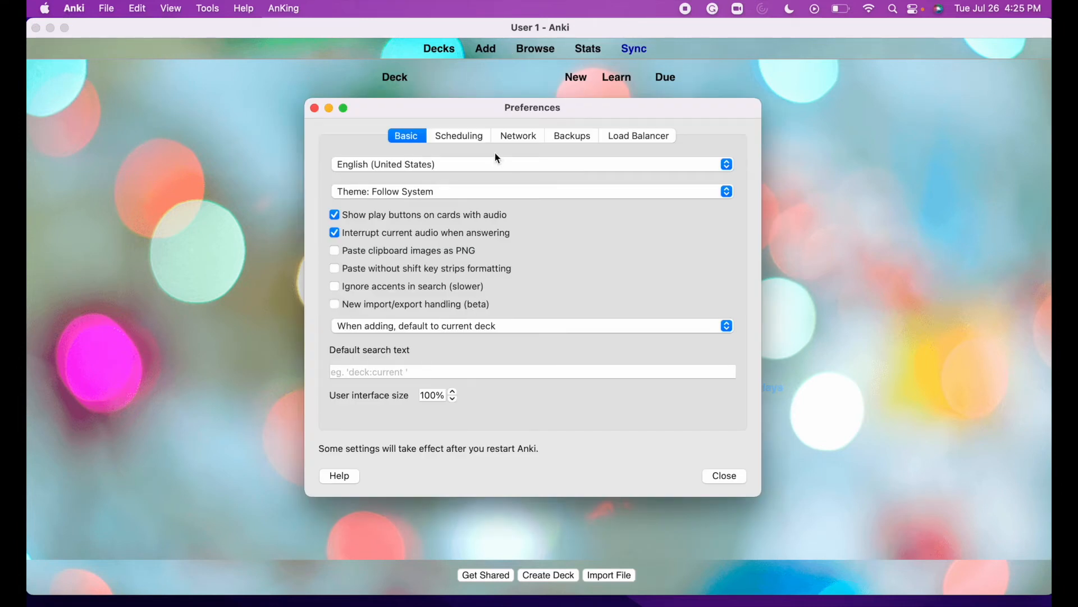
left_click(469, 137)
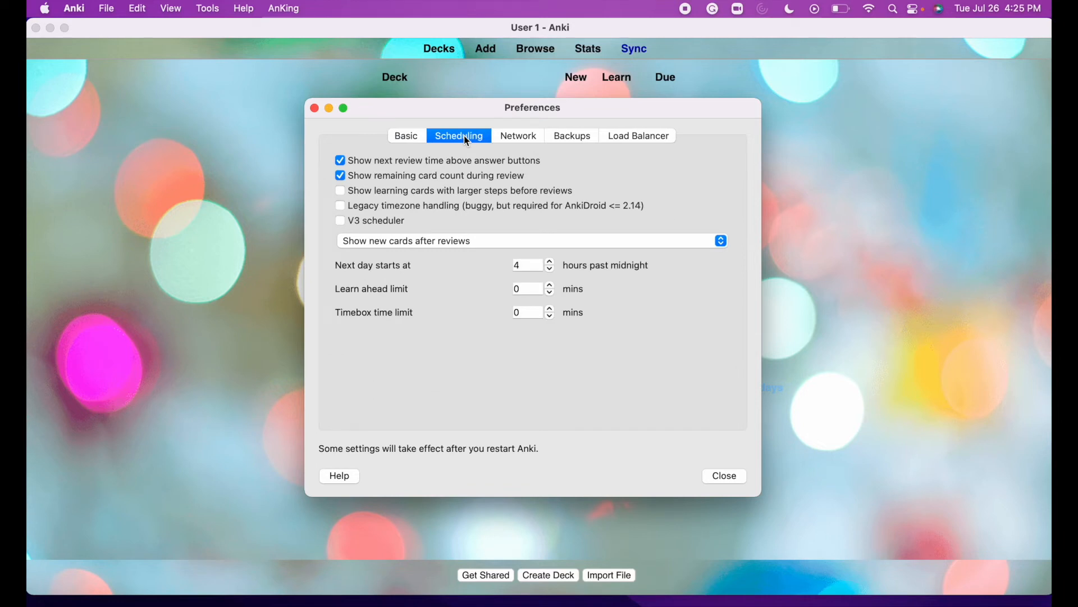
Keep the new-card order at 'Show new cards after reviews', then view the Network settings.
left_click(473, 245)
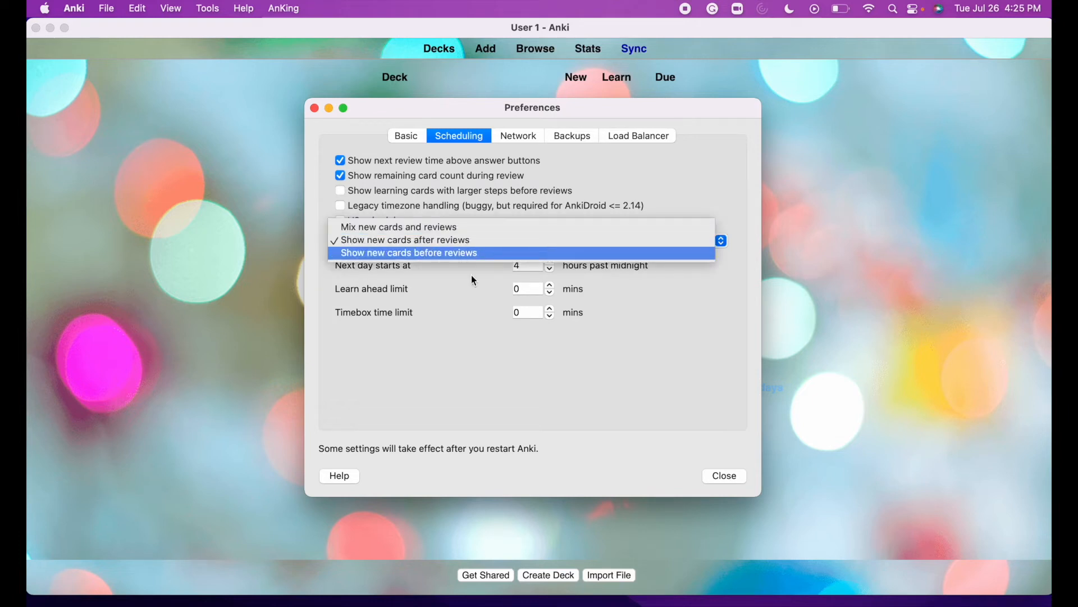
left_click(456, 241)
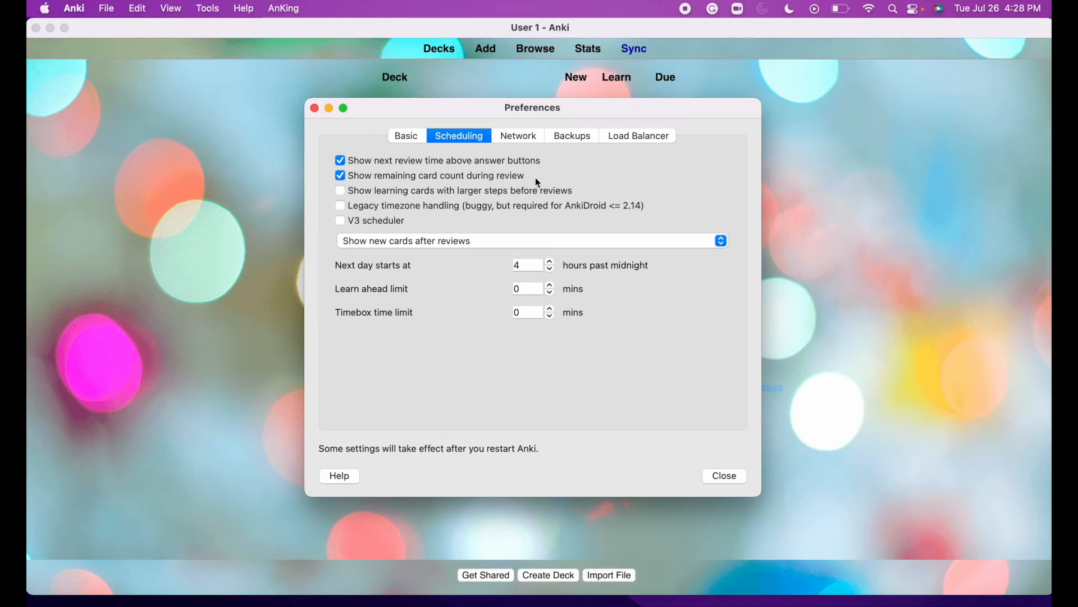
left_click(534, 138)
Check the backups (every 30 minutes; 12 daily, 10 weekly, 9 monthly) and Load Balancer settings.
left_click(566, 136)
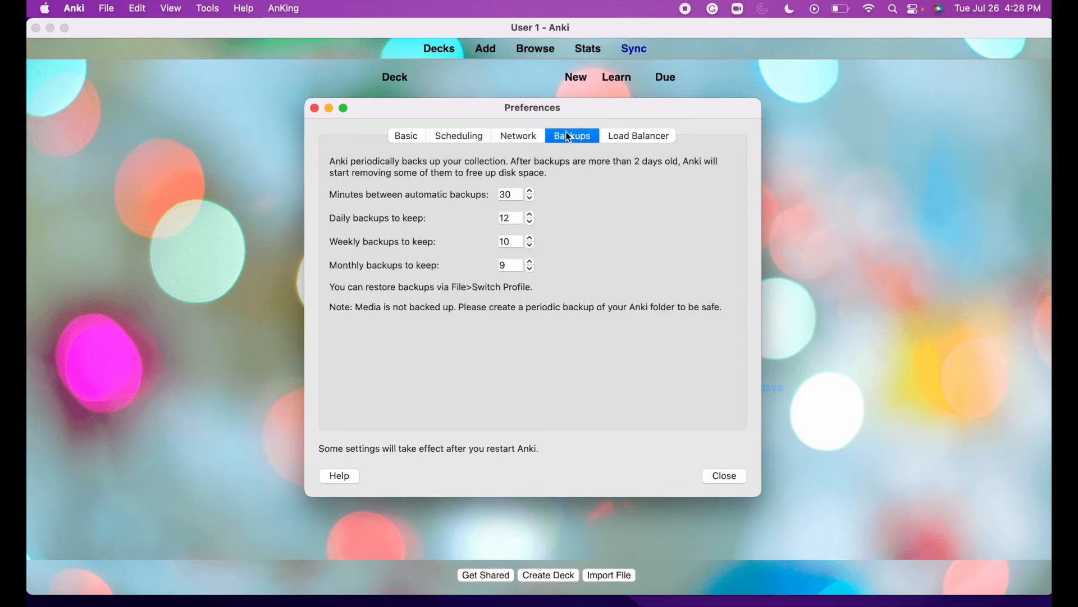
left_click(635, 137)
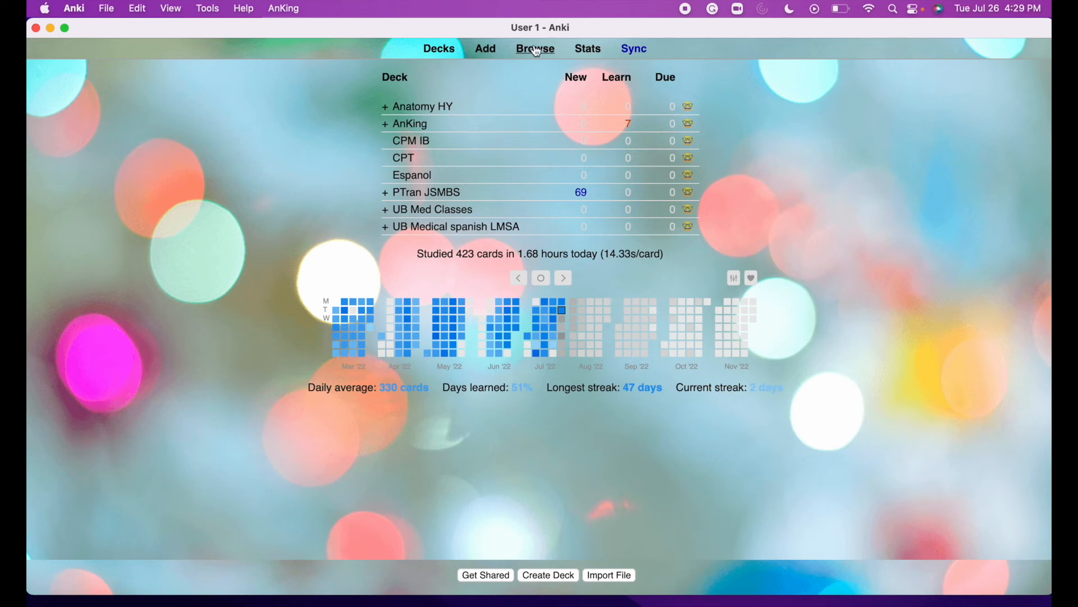
In the card browser, list the AnKing deck's cards and preview the Rabies cloze card.
left_click(536, 50)
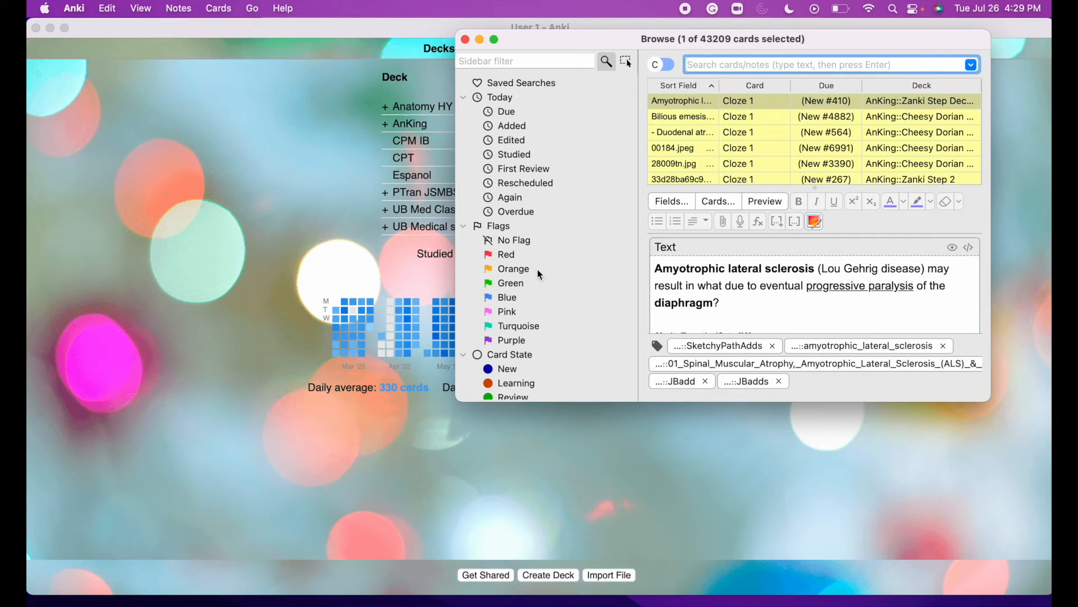
scroll(538, 273, "down", 15)
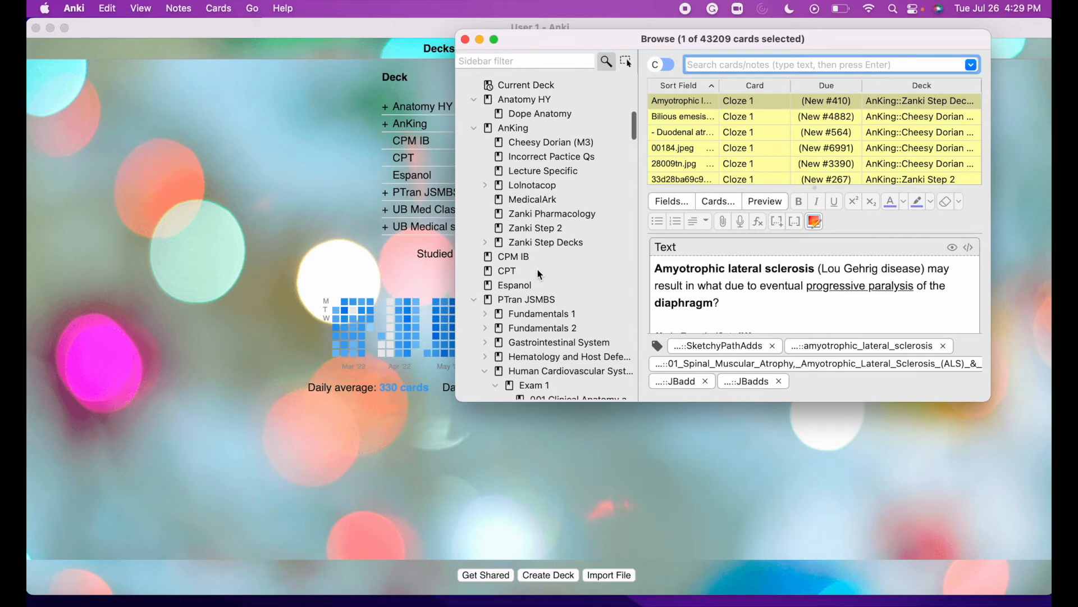
scroll(538, 274, "up", 5)
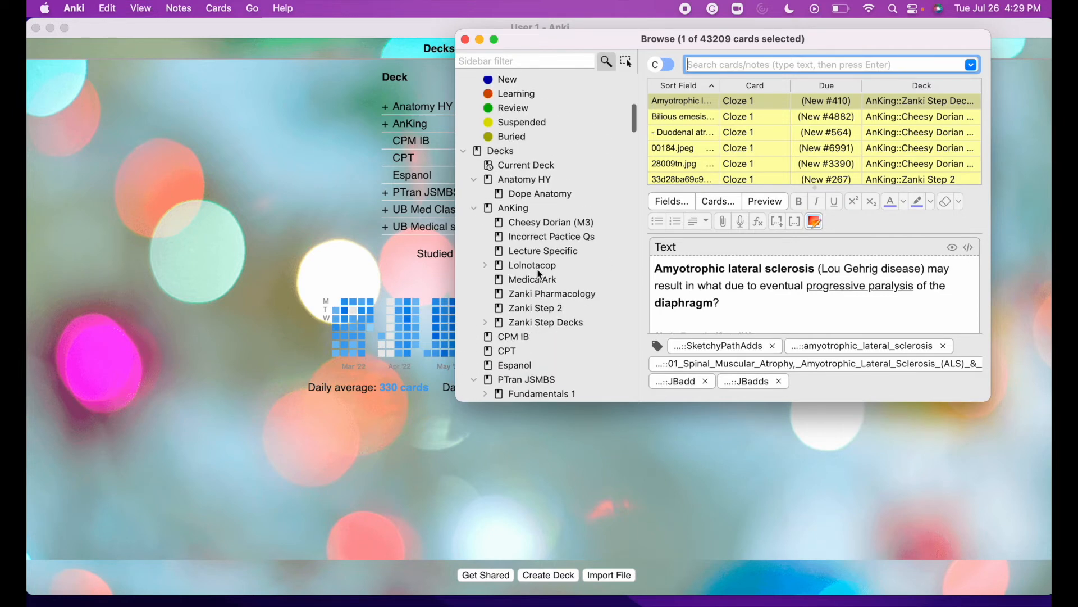
left_click(538, 208)
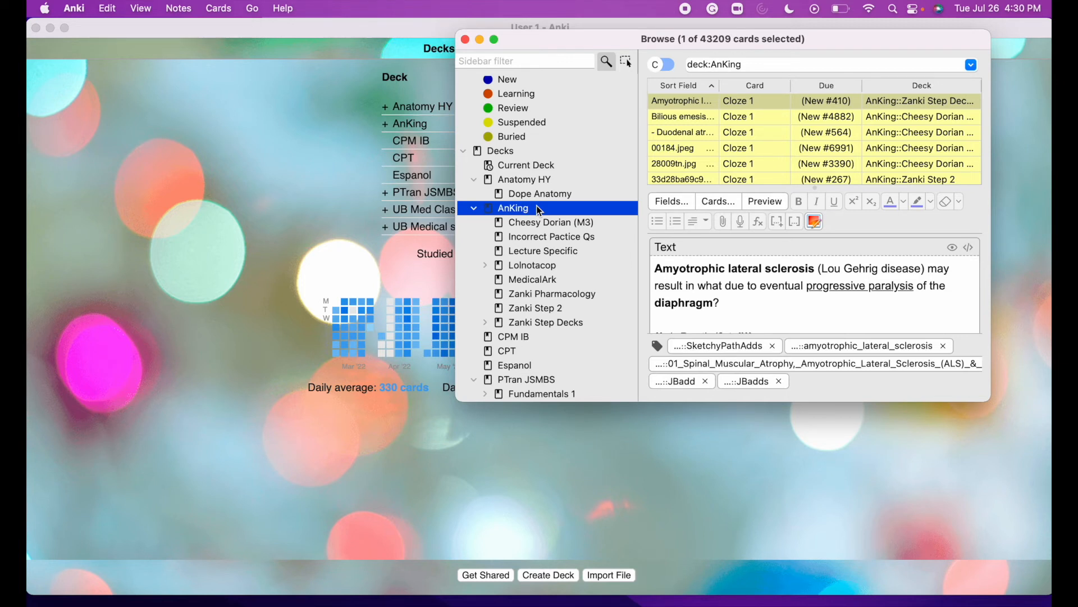
scroll(535, 269, "down", 5)
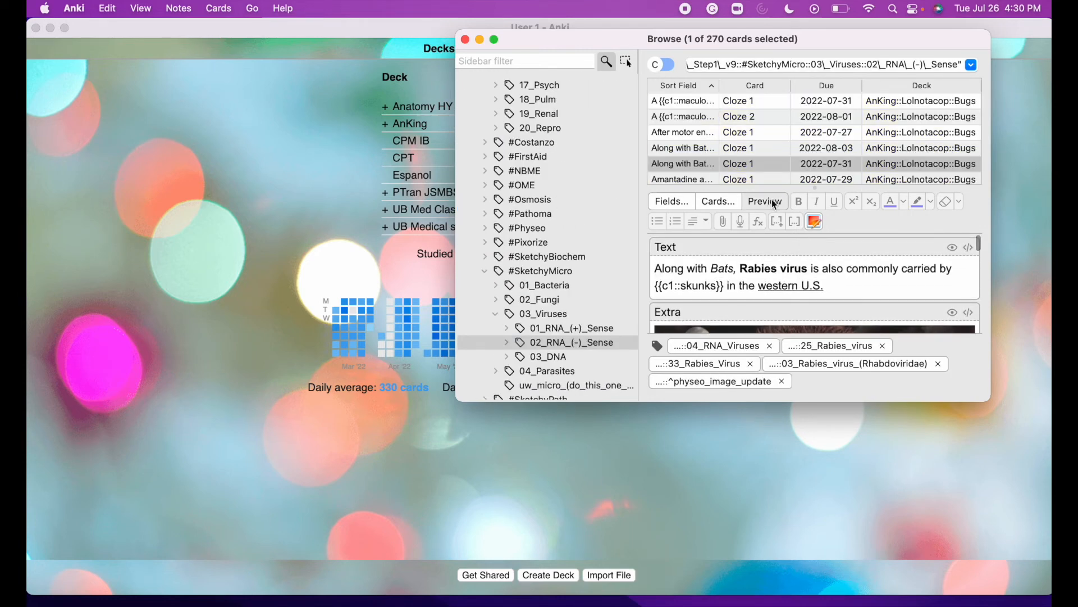
left_click(771, 201)
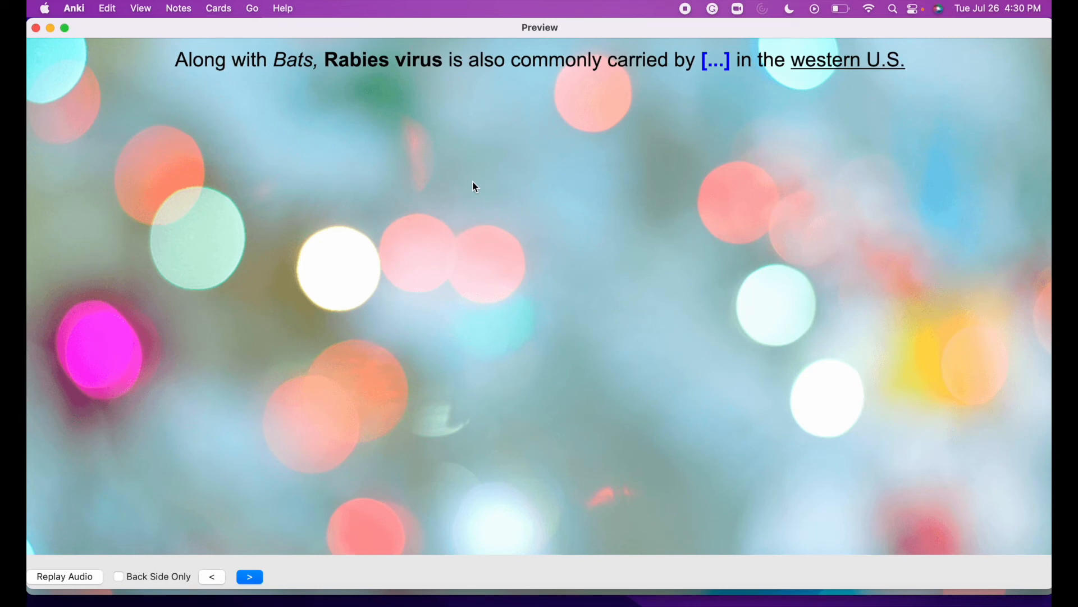
Reveal the Rabies card's answer 'skunks', then close the preview and scroll the card list.
left_click(253, 576)
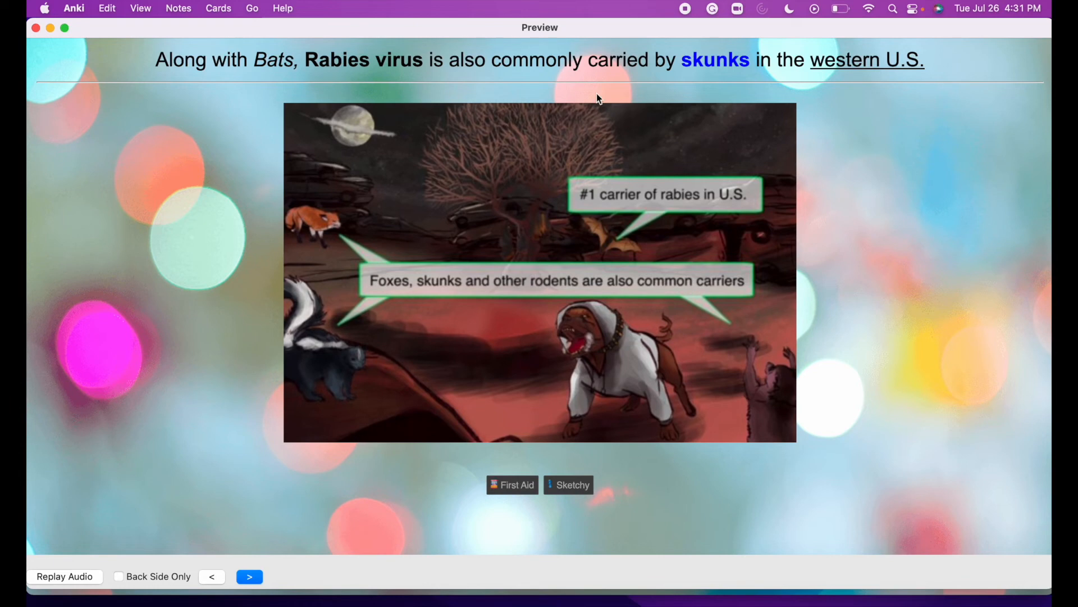
left_click_drag(170, 28, 177, 61)
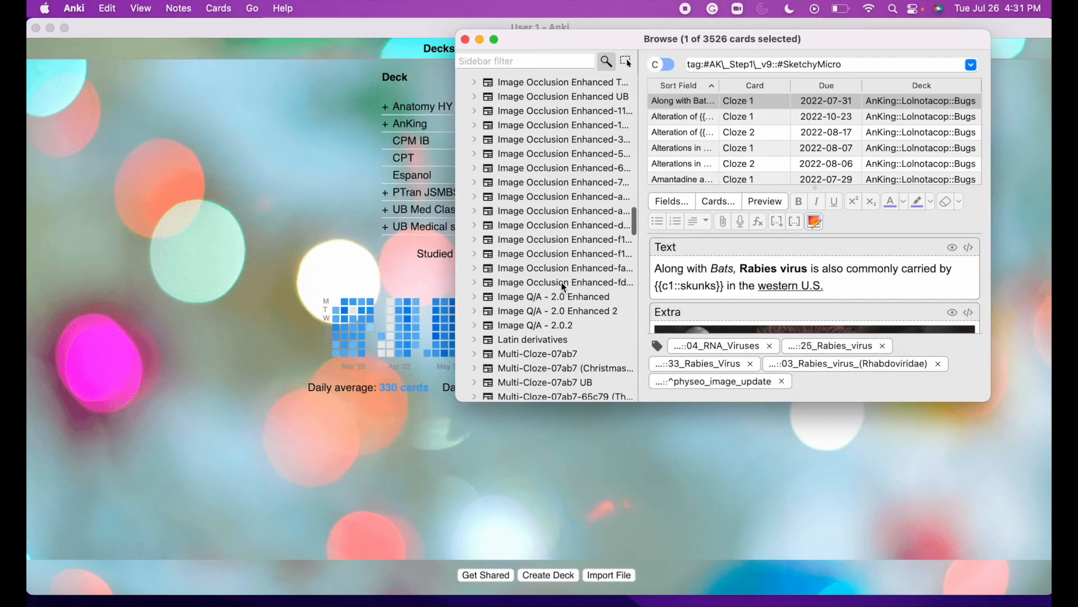
scroll(561, 283, "down", 5)
scroll(562, 282, "down", 15)
scroll(564, 287, "down", 10)
List the Dope Anatomy deck's cards and select the New #8 card.
scroll(563, 288, "up", 20)
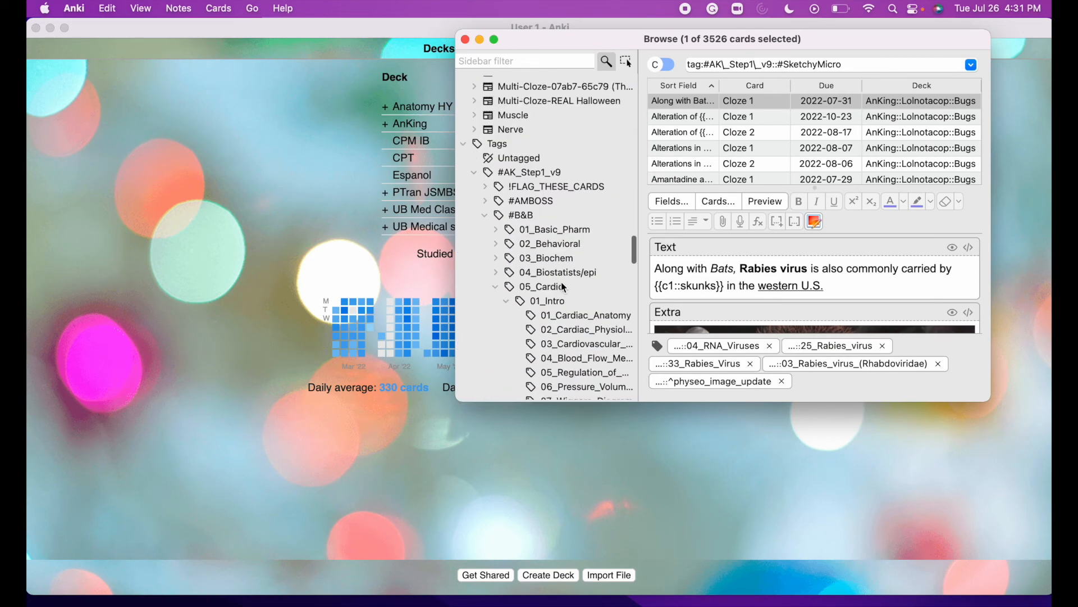
scroll(563, 287, "up", 15)
scroll(561, 282, "down", 10)
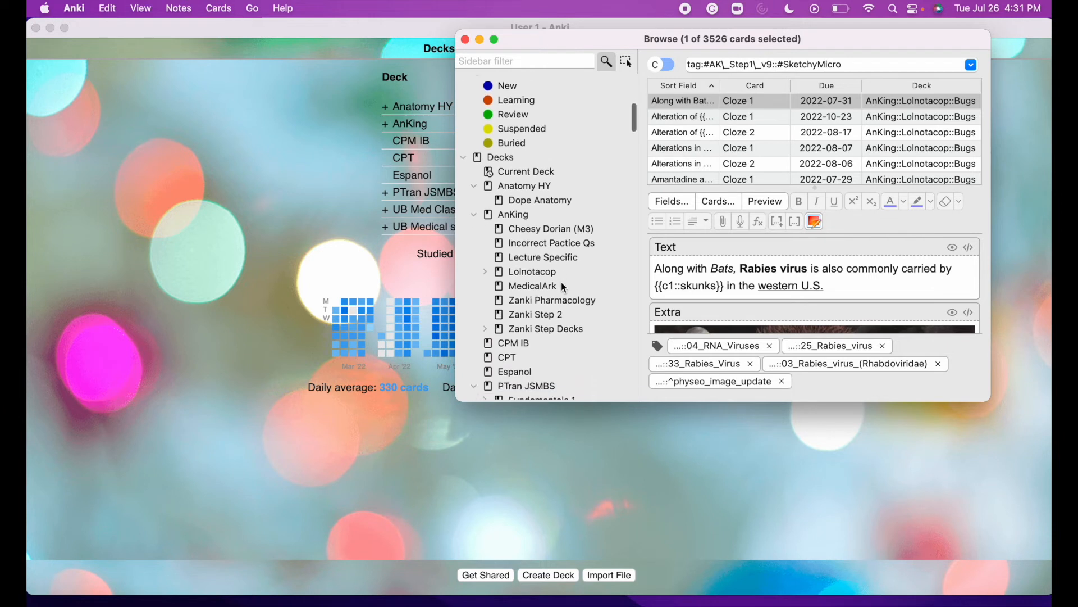
left_click(518, 201)
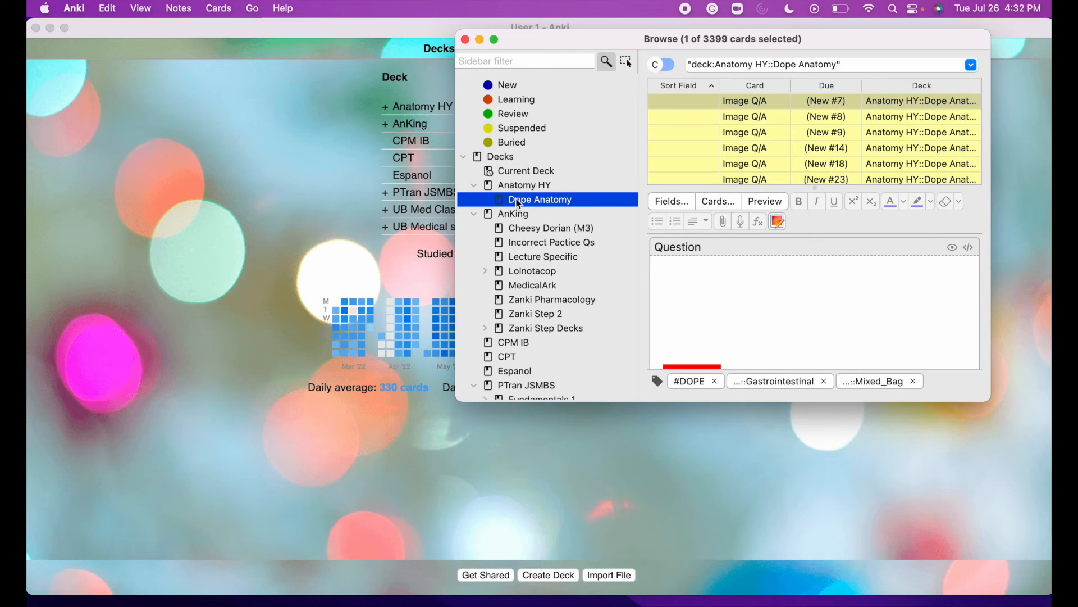
left_click(707, 102)
left_click(701, 117)
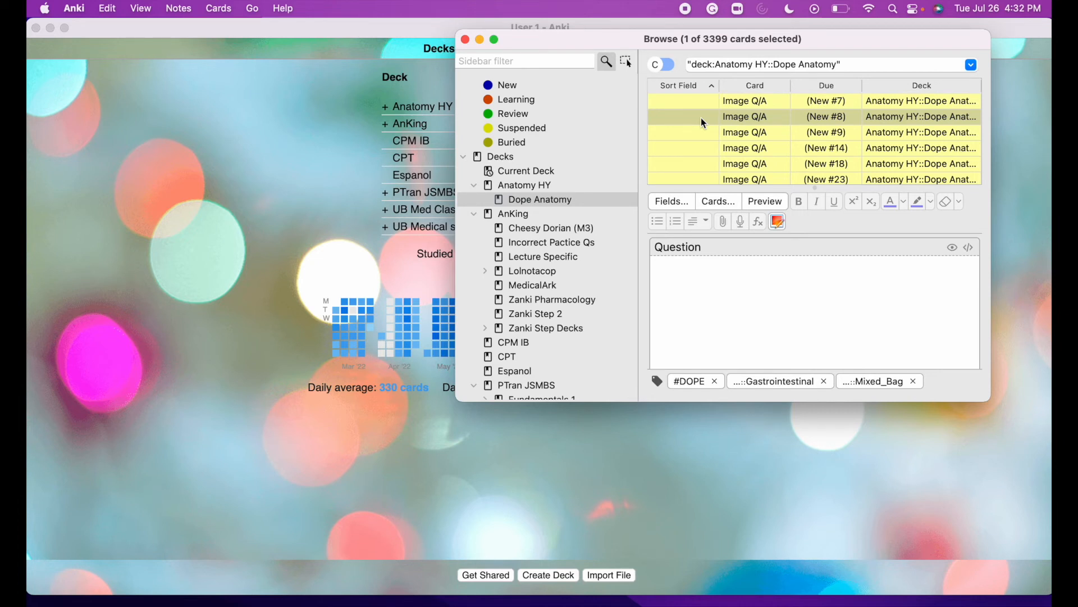
Narrow the Dope Anatomy search with 'head' to 576 cards and preview the first back-muscle card.
left_click(878, 65)
type("head")
key("Return")
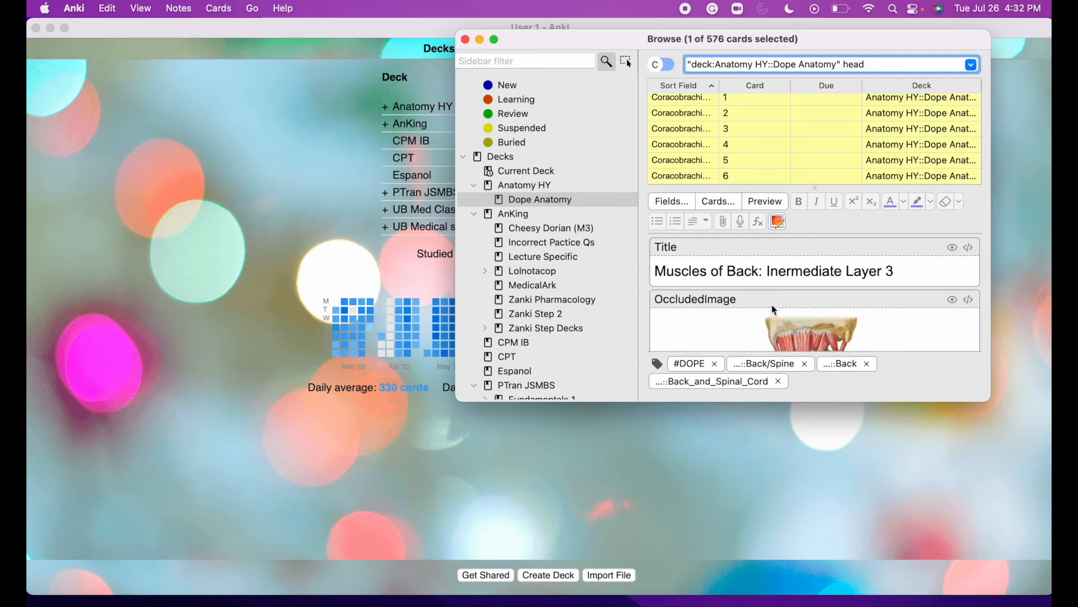
left_click(766, 203)
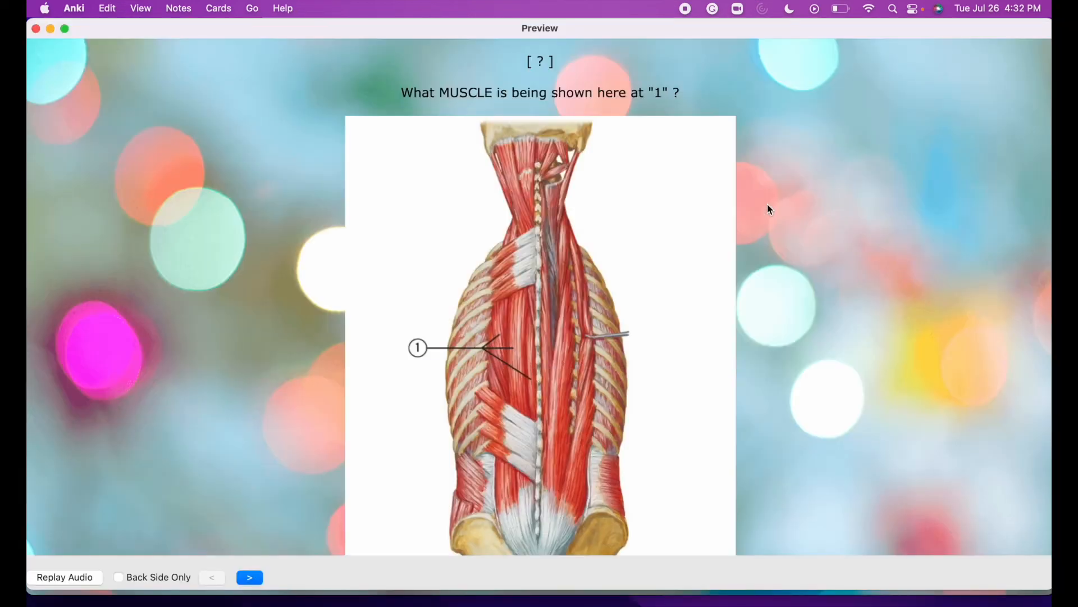
Show the back-muscle card's answer, Erector spinae, then close the preview.
key("Right")
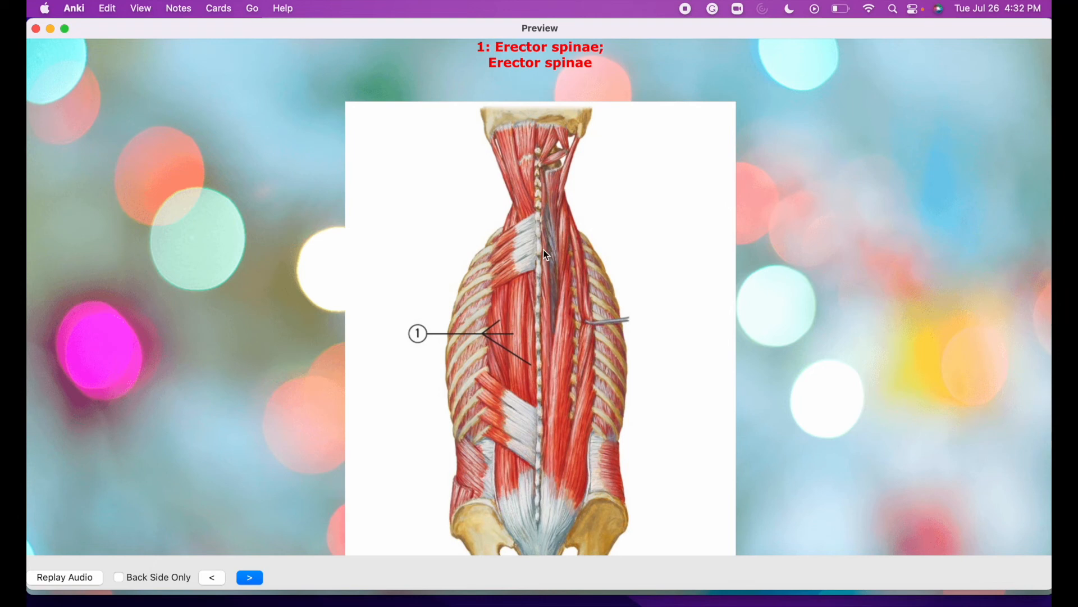
scroll(582, 284, "down", 2)
scroll(582, 284, "up", 4)
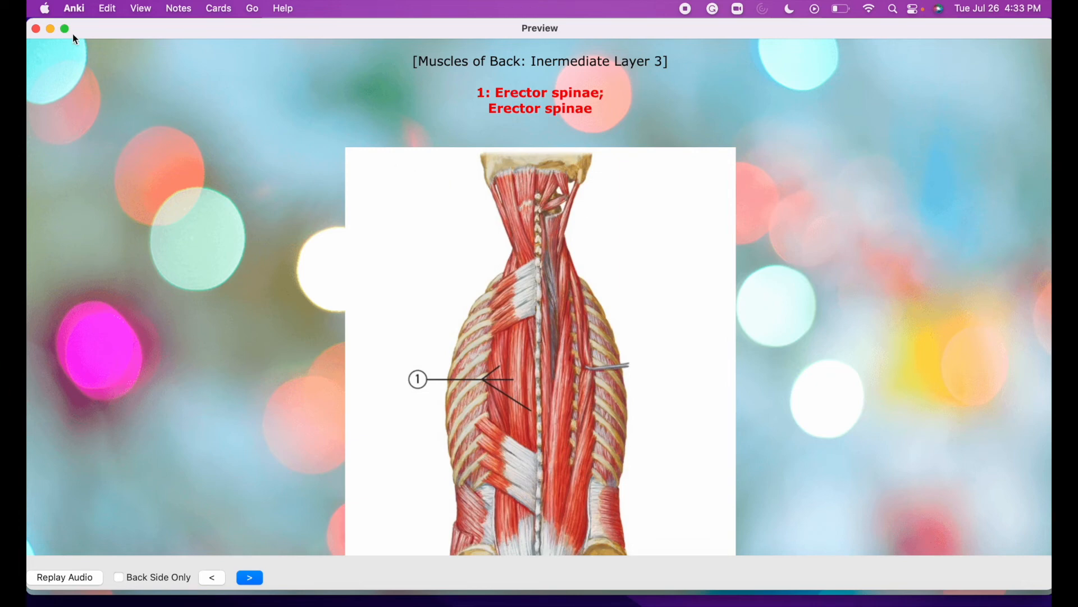
left_click(36, 29)
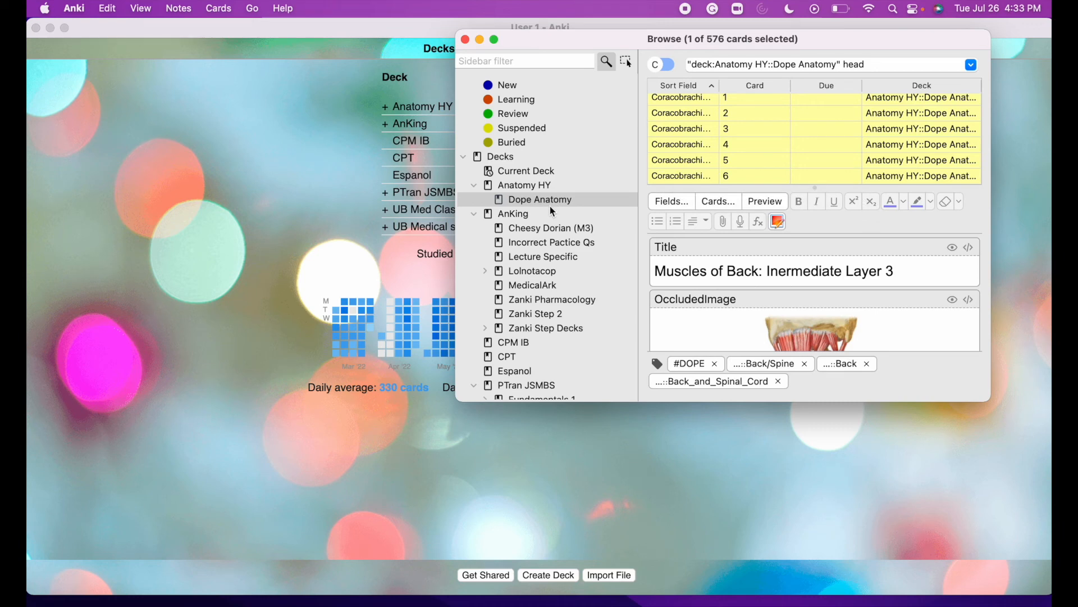
List all cards tagged #DOPE in the browser.
scroll(551, 206, "down", 20)
scroll(550, 207, "down", 5)
left_click(508, 97)
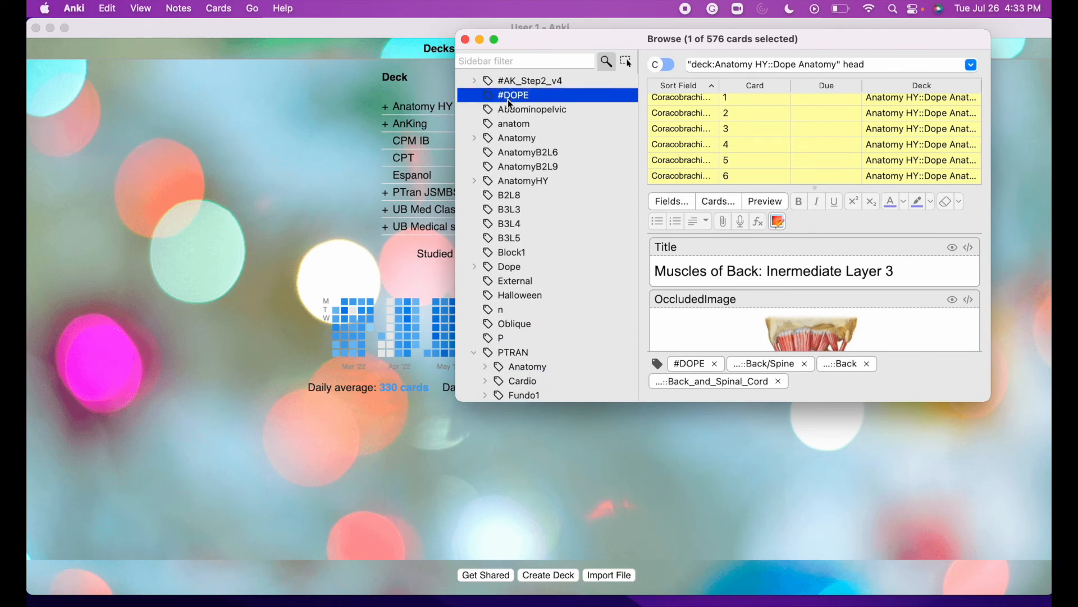
Browse the Dope::Anatomy subtags Abdomen, Back_and_Spinal_Cord and Head_and_Neck, then close the browser.
left_click(475, 268)
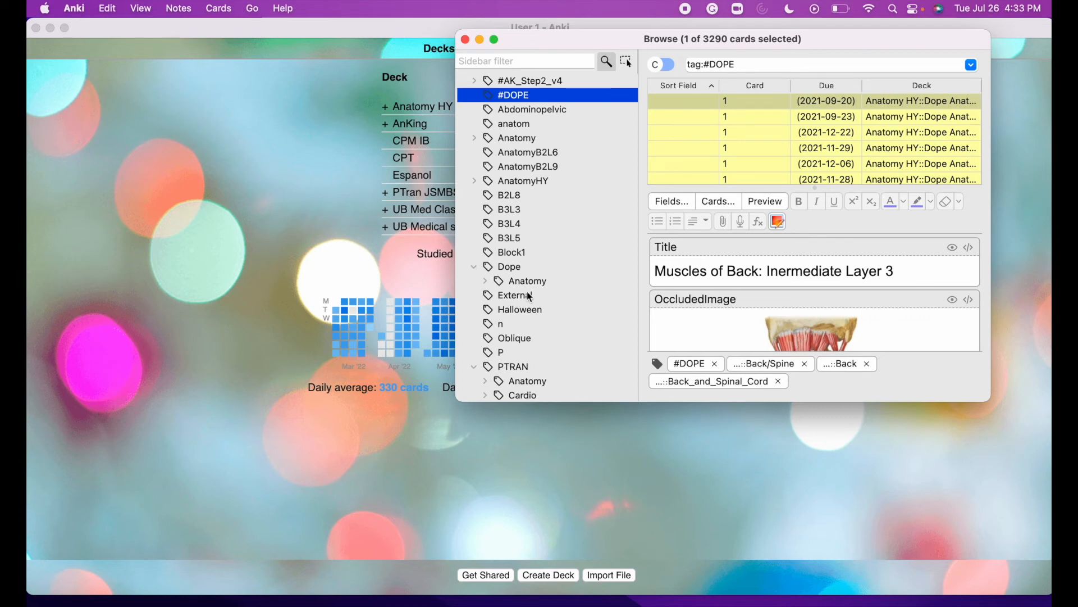
left_click(486, 281)
scroll(533, 273, "down", 3)
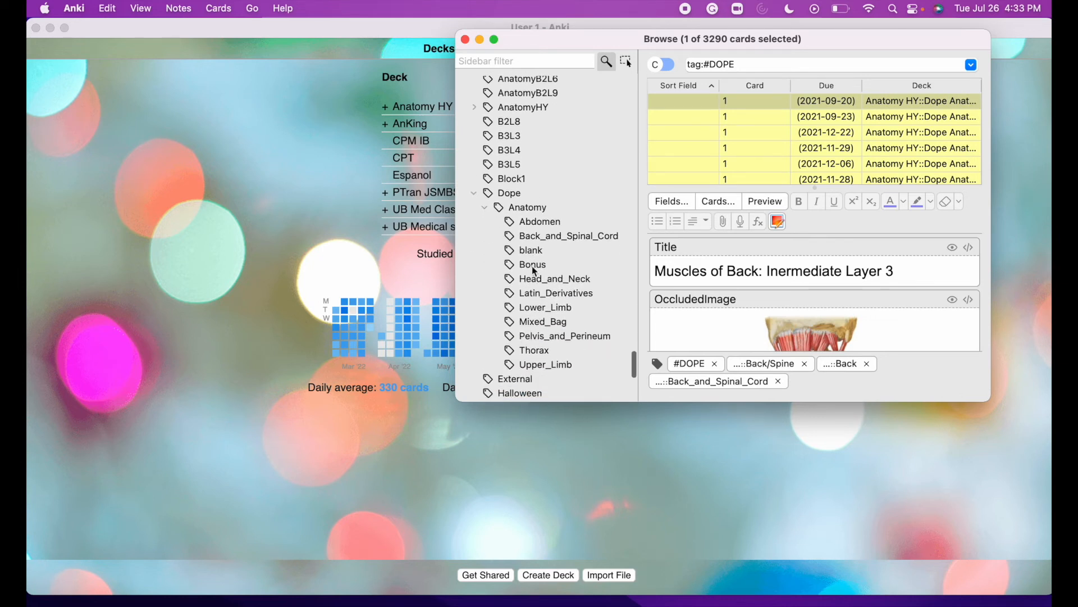
left_click(539, 223)
left_click(548, 238)
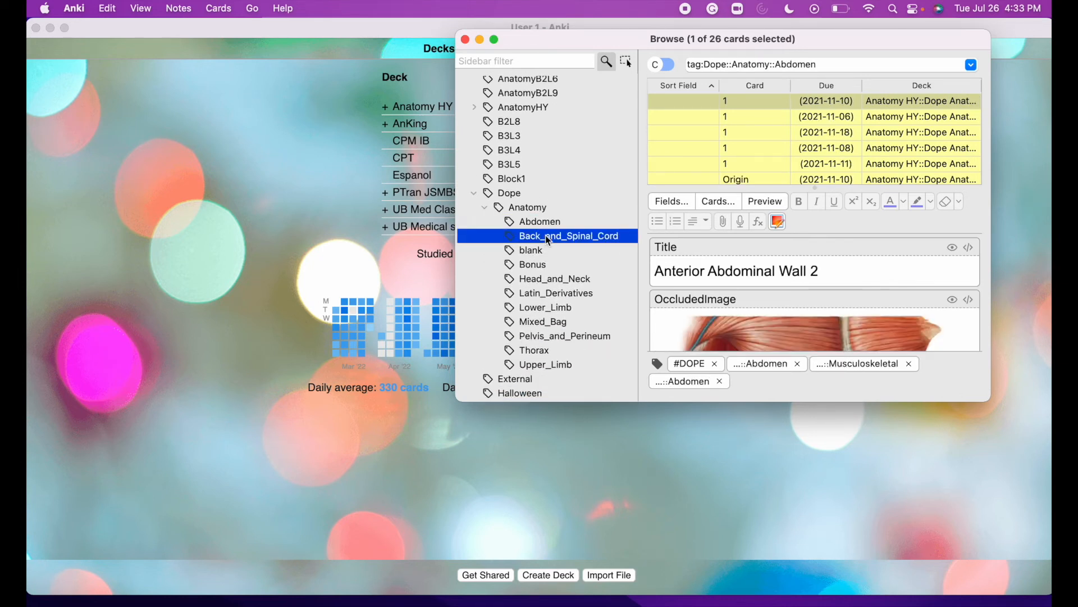
left_click(553, 279)
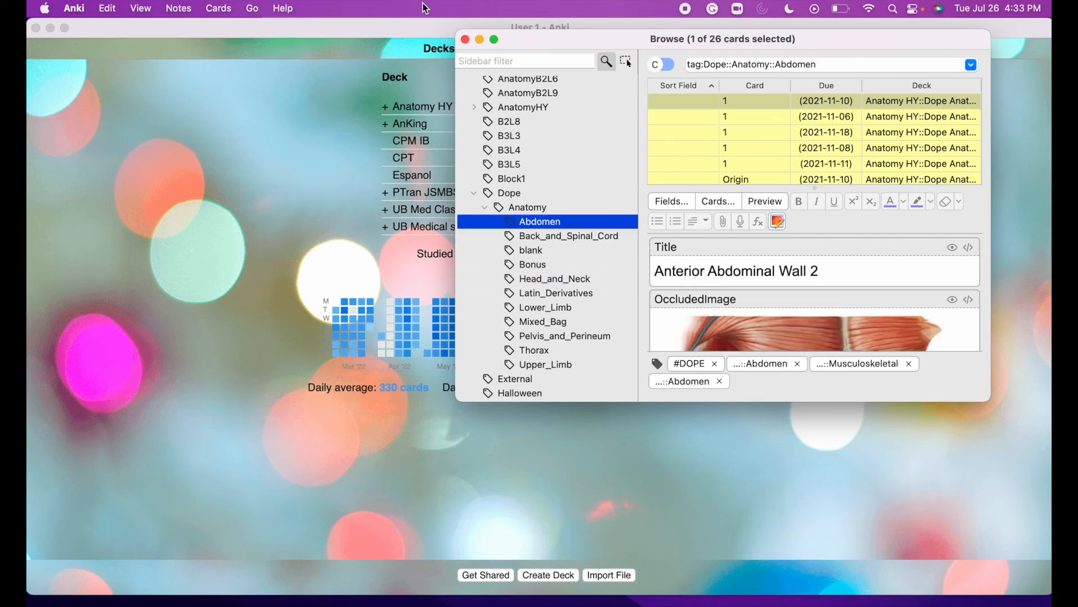
left_click(466, 39)
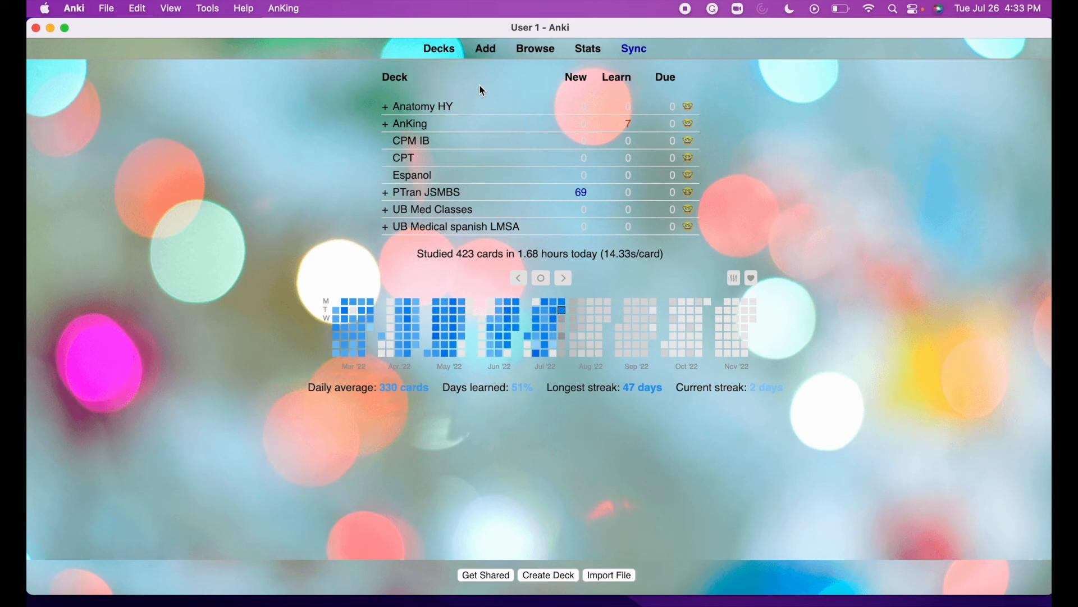